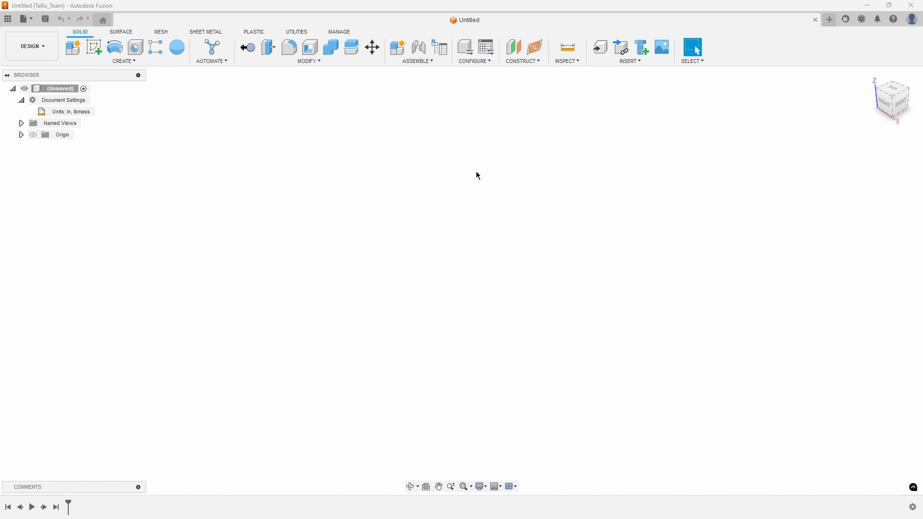
Step: Create a user parameter named Ply in inches with the expression .75
{"action": "left_click", "coordinate": [318, 64]}
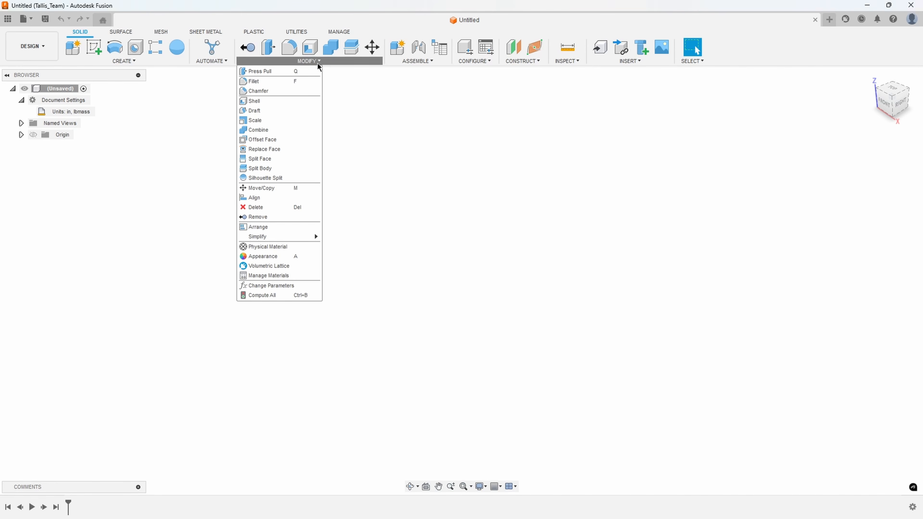
{"action": "left_click", "coordinate": [284, 286]}
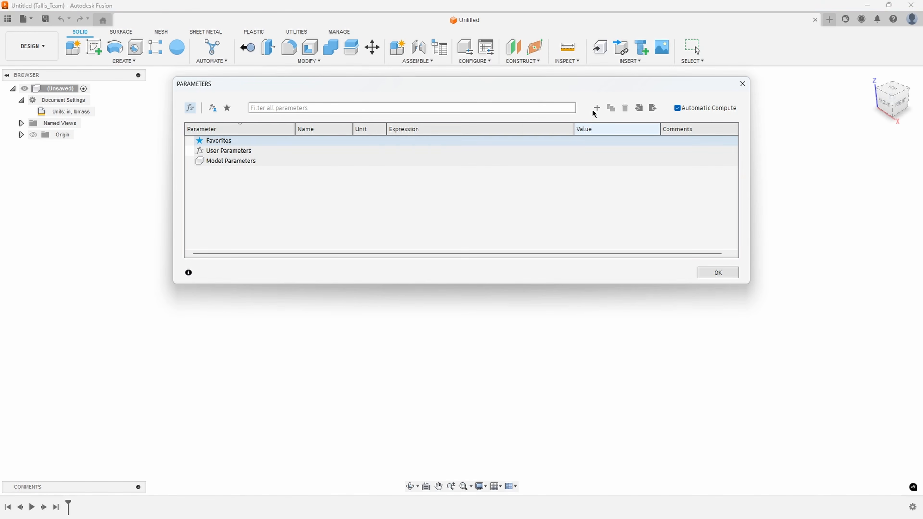
{"action": "left_click", "coordinate": [596, 108]}
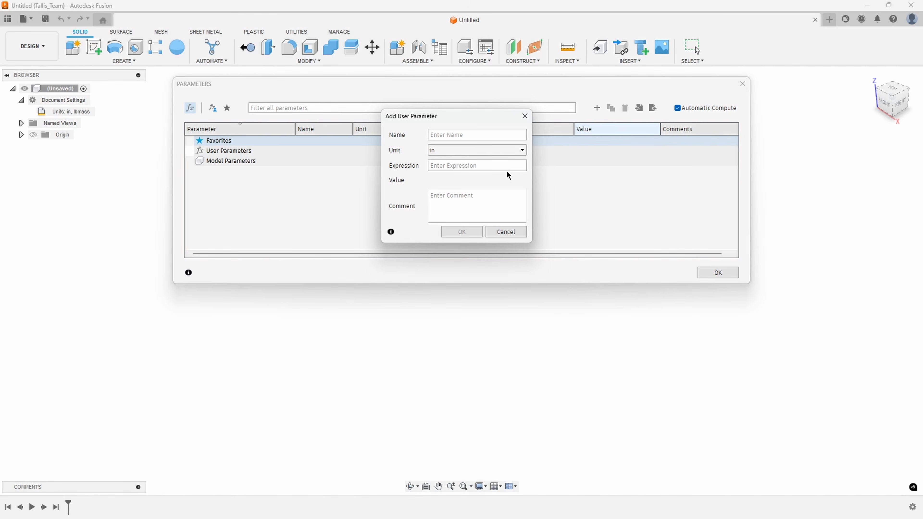
{"action": "type", "text": "Ply"}
{"action": "left_click", "coordinate": [454, 166]}
{"action": "type", "text": ".75"}
{"action": "left_click", "coordinate": [471, 234]}
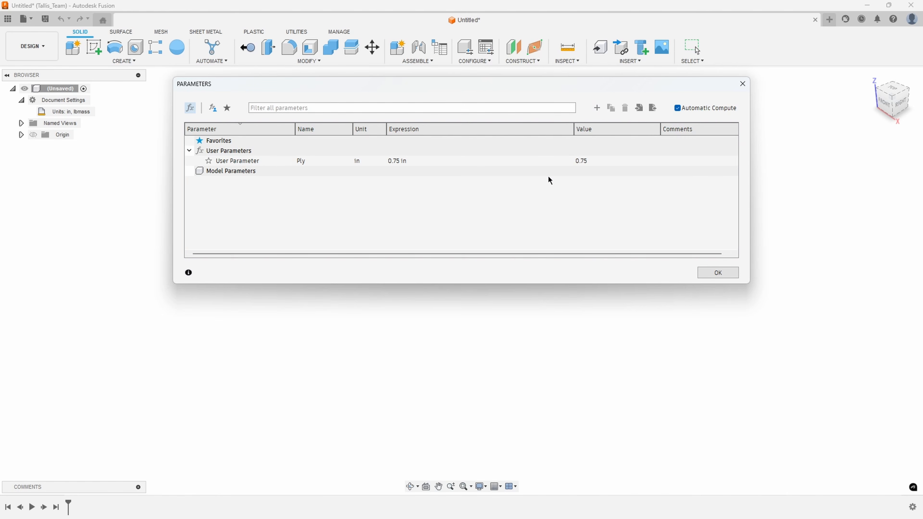
Step: Add a user parameter named Tol in inches with the expression .0125
{"action": "left_click", "coordinate": [597, 108]}
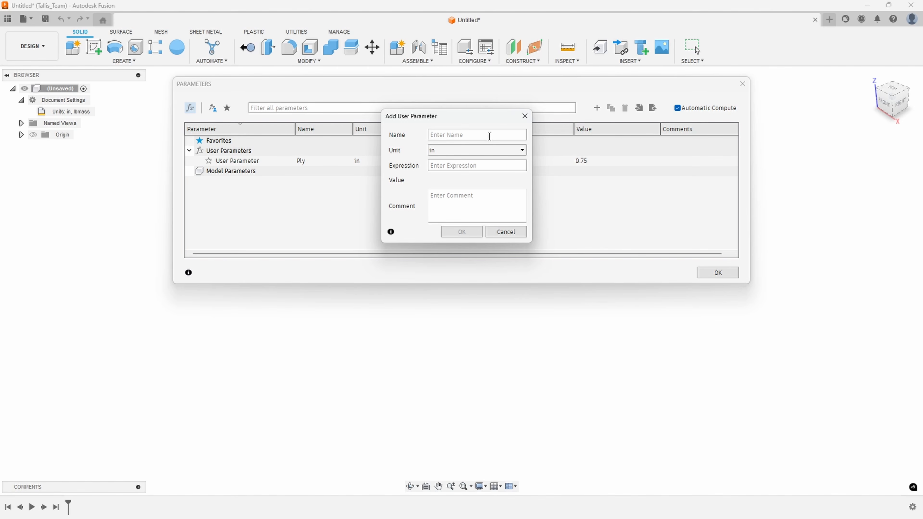
{"action": "type", "text": "Tol"}
{"action": "left_click", "coordinate": [447, 164]}
{"action": "type", "text": ".0125"}
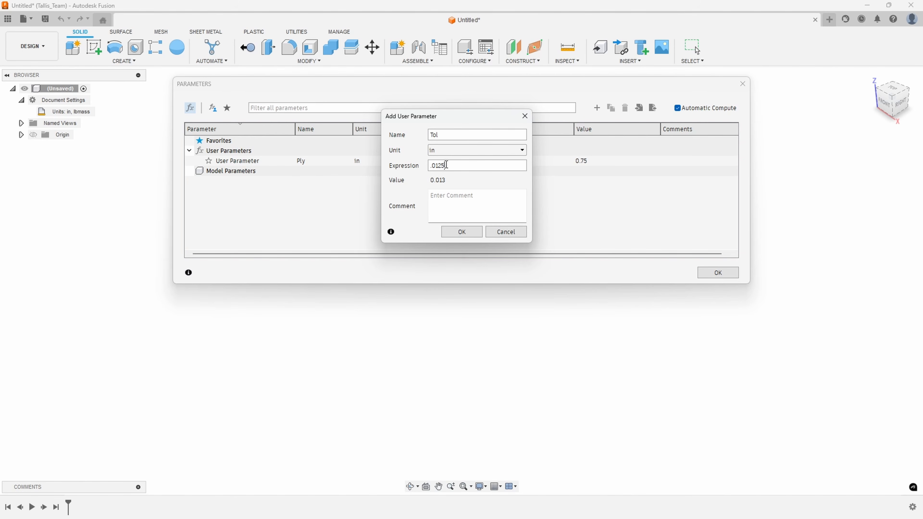
{"action": "left_click", "coordinate": [461, 232]}
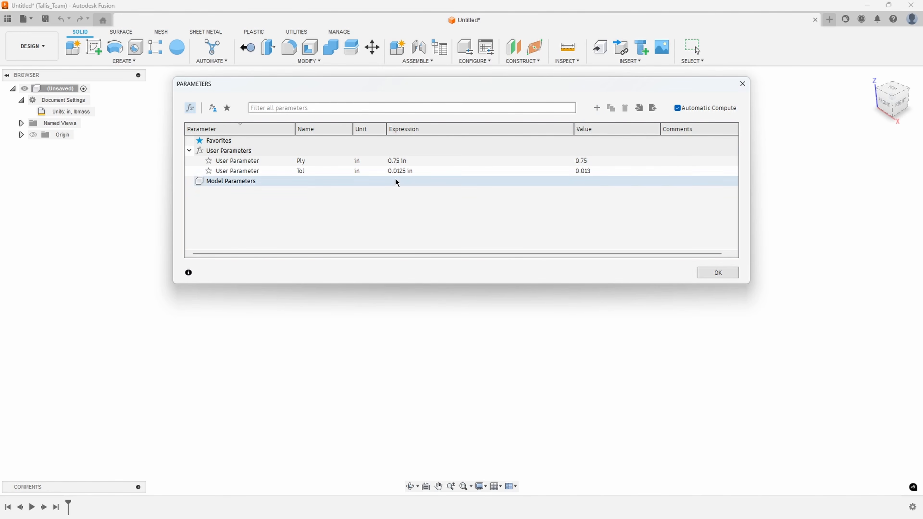
Step: Add a user parameter named Dado in inches with the expression Ply+Tol, and close the parameter list
{"action": "left_click", "coordinate": [596, 113]}
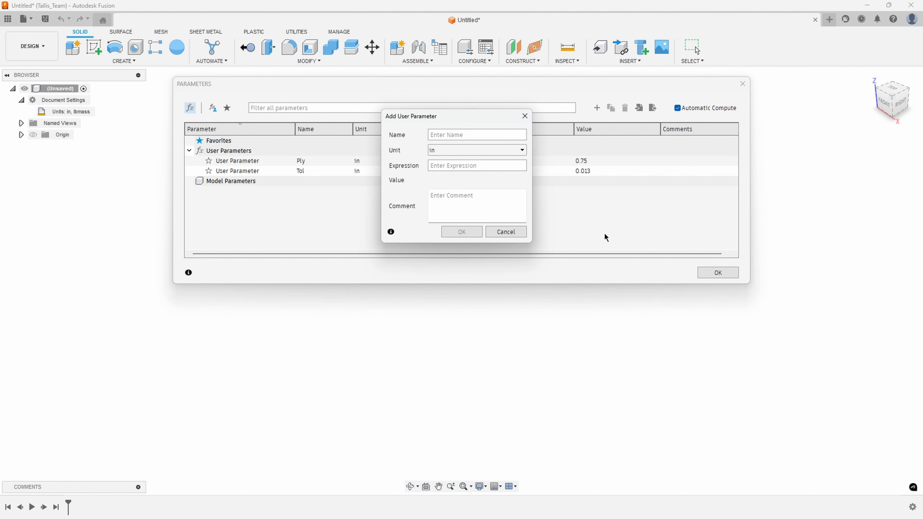
{"action": "type", "text": "Dado"}
{"action": "type", "text": "P"}
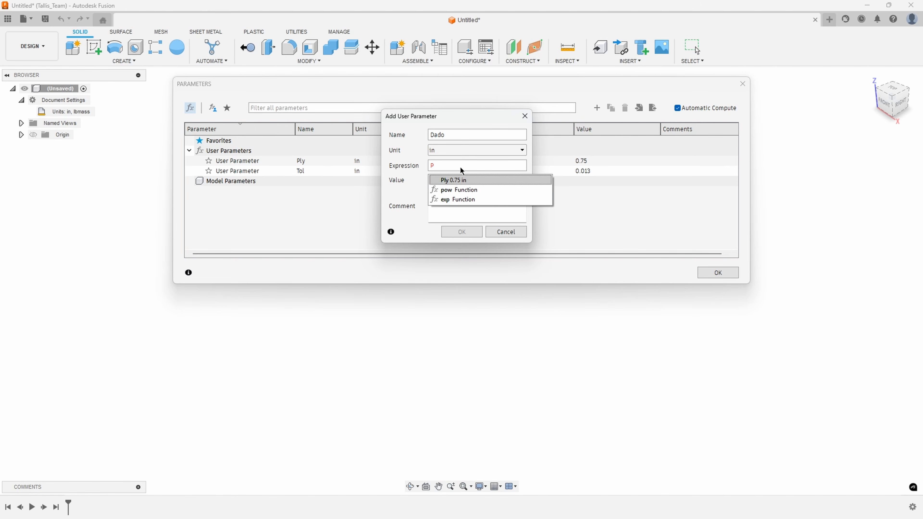
{"action": "left_click", "coordinate": [453, 180]}
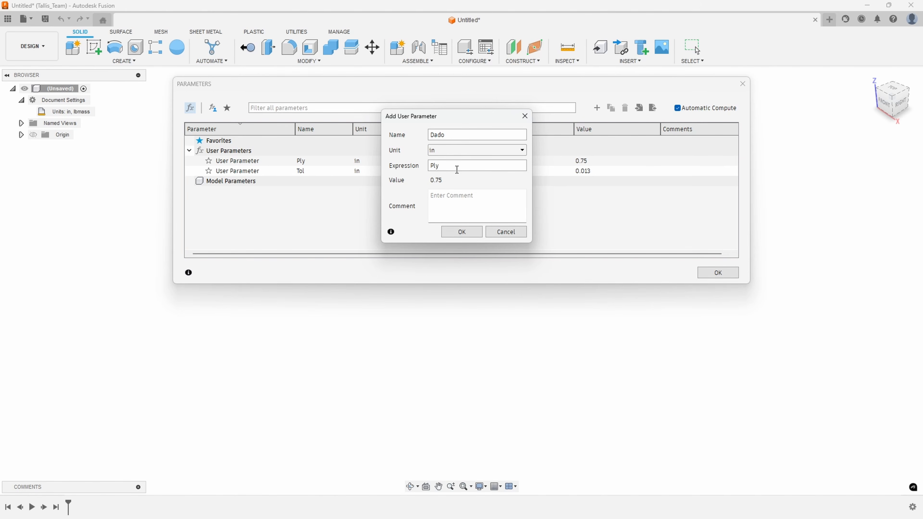
{"action": "type", "text": "+T"}
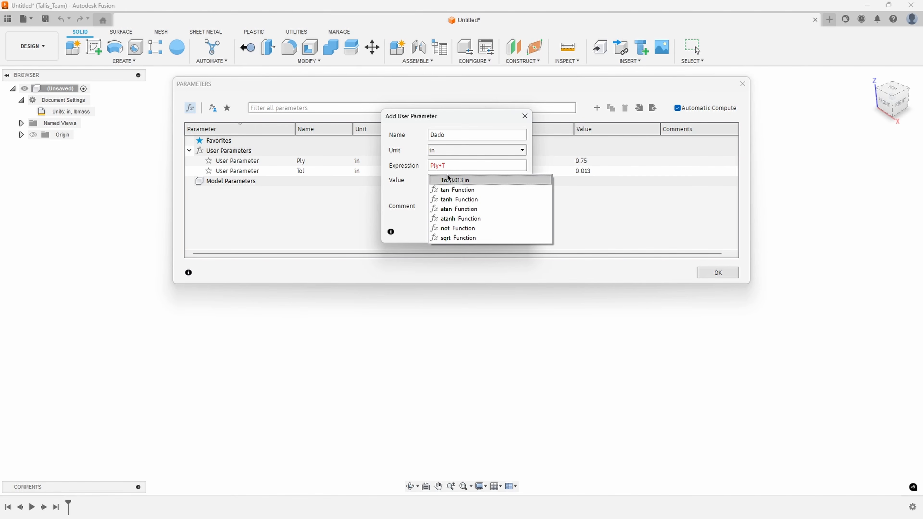
{"action": "left_click", "coordinate": [443, 180]}
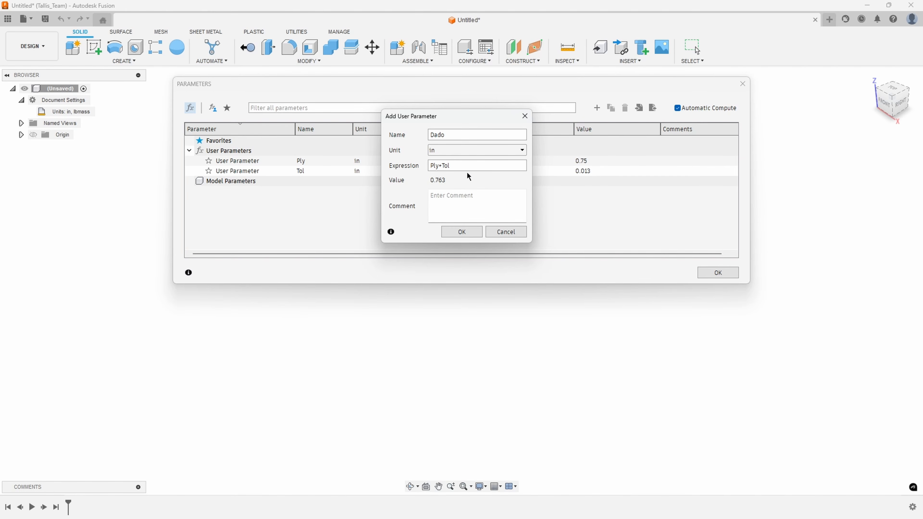
{"action": "left_click", "coordinate": [466, 231]}
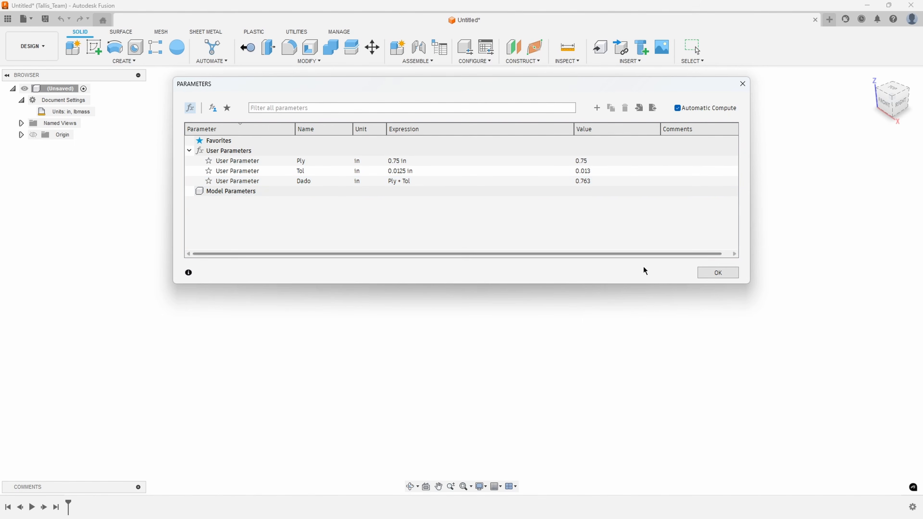
{"action": "left_click", "coordinate": [715, 273]}
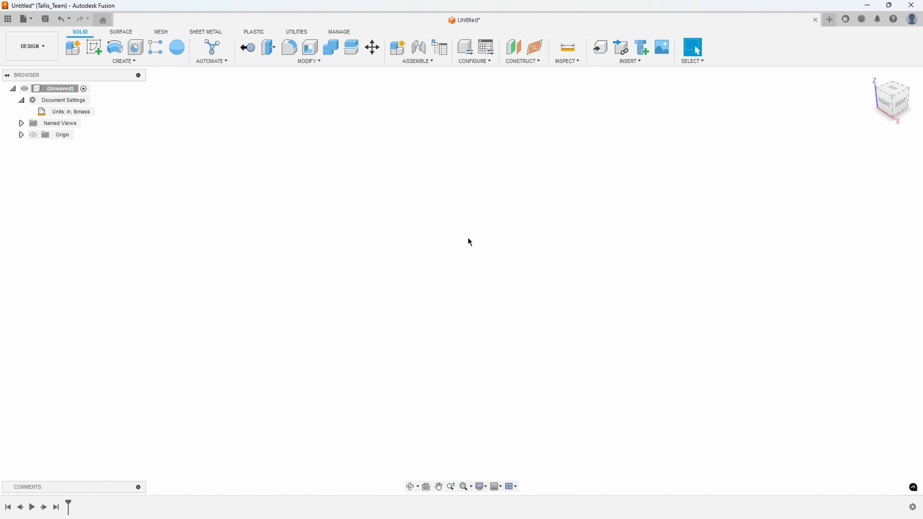
Step: Create a new internal component named Side and leave it activated
{"action": "mouse_move", "coordinate": [71, 117]}
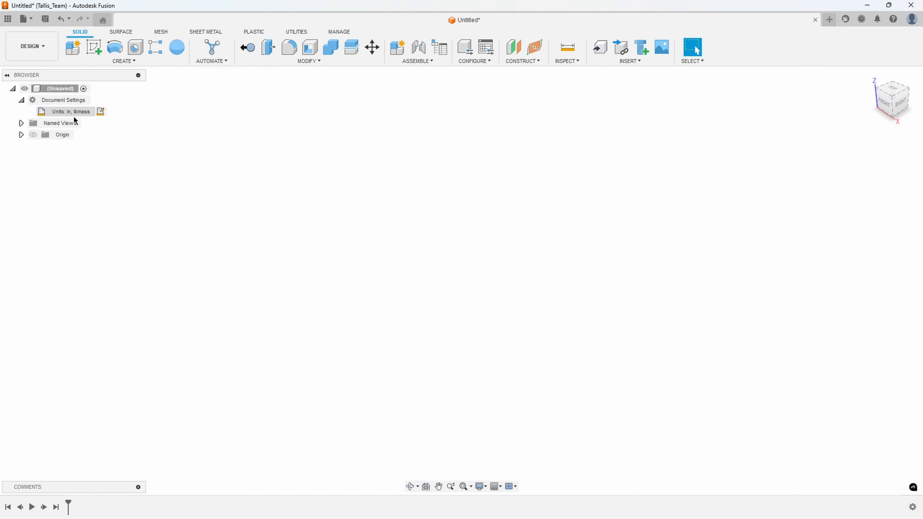
{"action": "left_click", "coordinate": [72, 48]}
{"action": "left_click_drag", "start_coordinate": [825, 176], "coordinate": [780, 180]}
{"action": "type", "text": "S"}
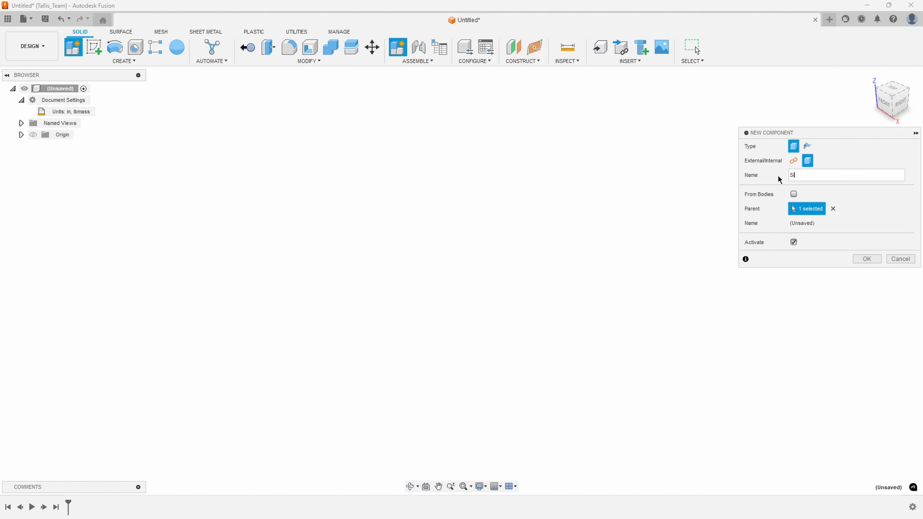
{"action": "type", "text": "ide"}
{"action": "key", "text": "Return"}
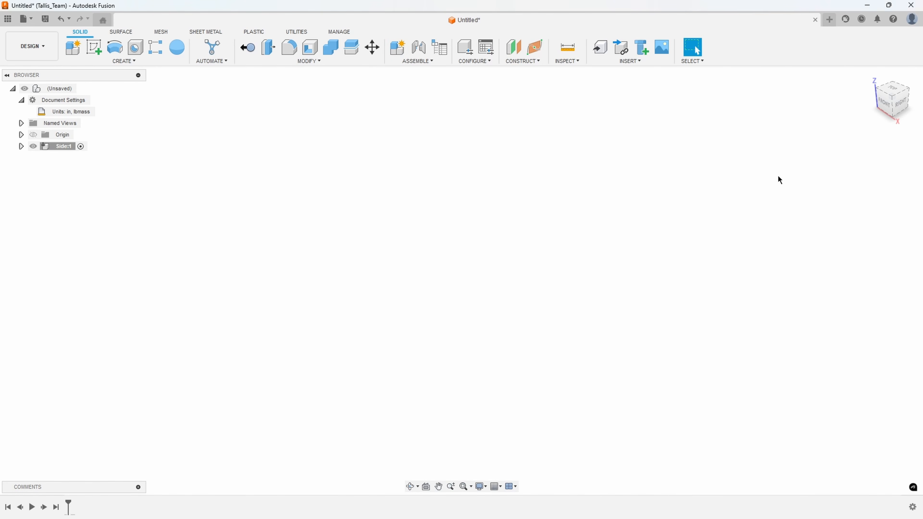
Step: Start a sketch on the vertical YZ plane and begin a two-point rectangle at the origin with horizontal dimension depth=18
{"action": "left_click", "coordinate": [104, 54]}
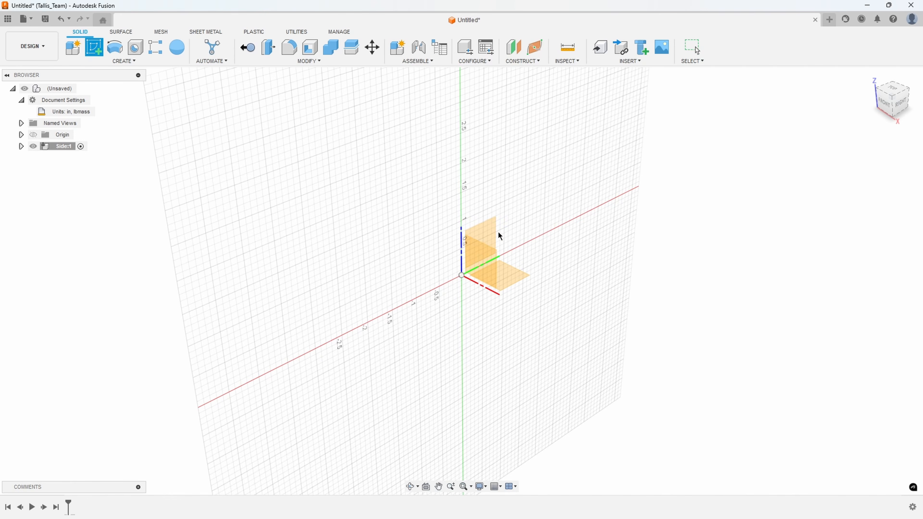
{"action": "left_click", "coordinate": [489, 232]}
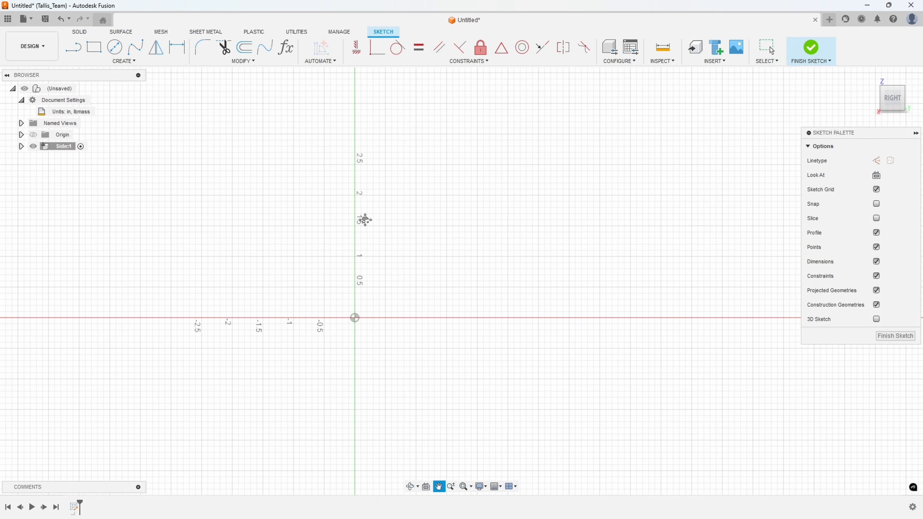
{"action": "left_click", "coordinate": [98, 51]}
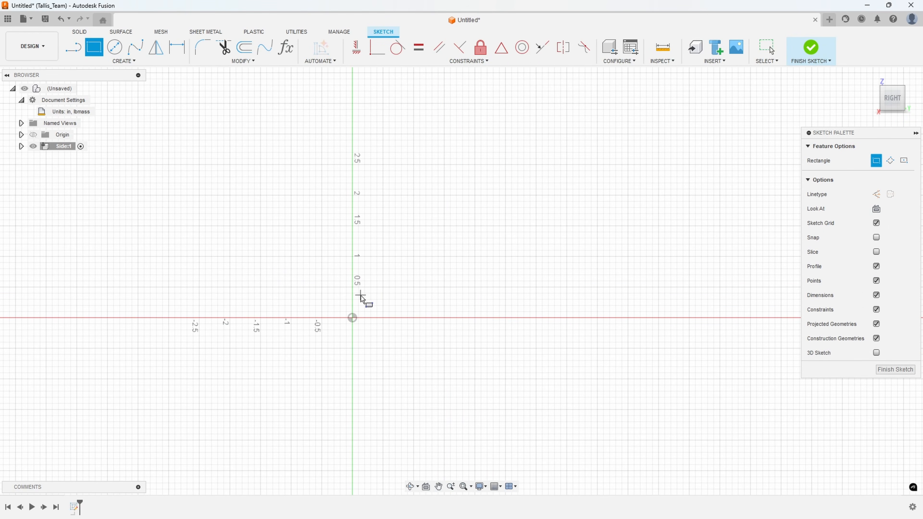
{"action": "left_click", "coordinate": [353, 318]}
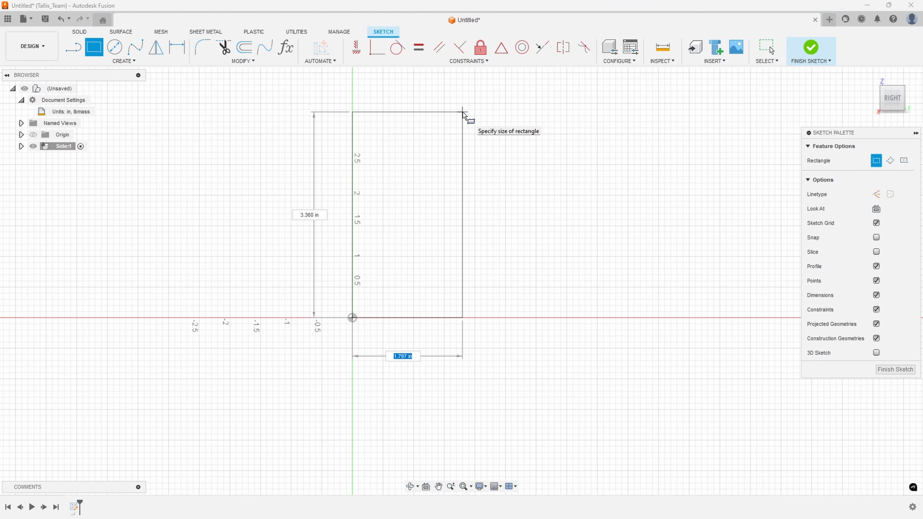
{"action": "scroll", "coordinate": [464, 116], "scroll_direction": "down", "scroll_amount": 5}
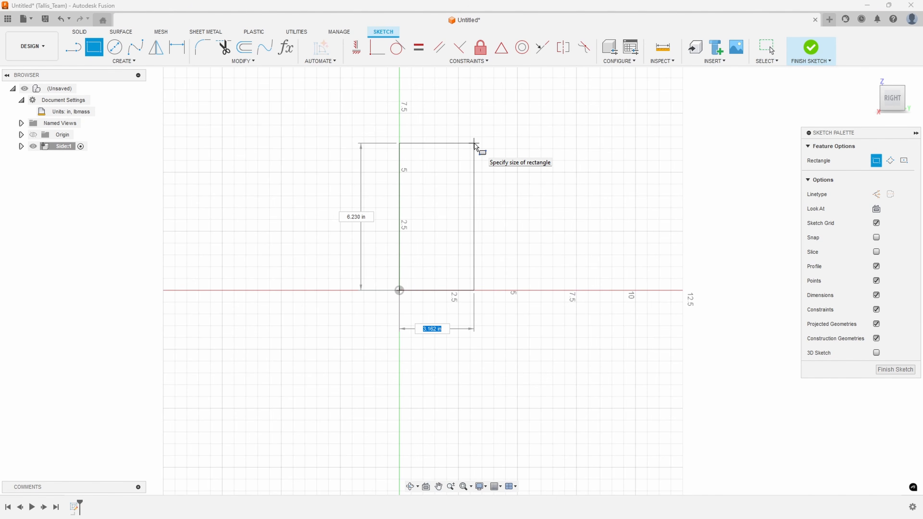
{"action": "type", "text": "depth=18"}
{"action": "key", "text": "Tab"}
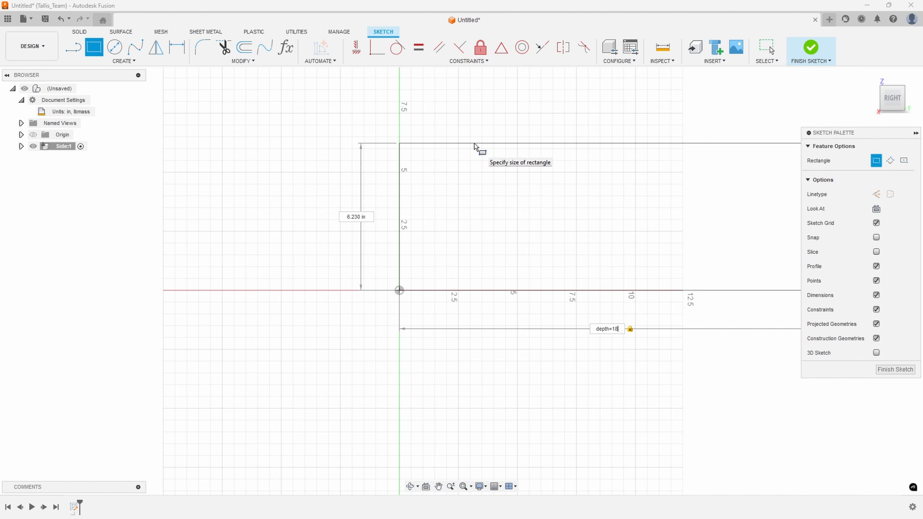
Step: Complete the rectangle with vertical dimension height=48, and move both dimensions farther away from its edges
{"action": "scroll", "coordinate": [474, 146], "scroll_direction": "down", "scroll_amount": 4}
{"action": "middle_click_drag", "start_coordinate": [474, 146], "coordinate": [468, 225]}
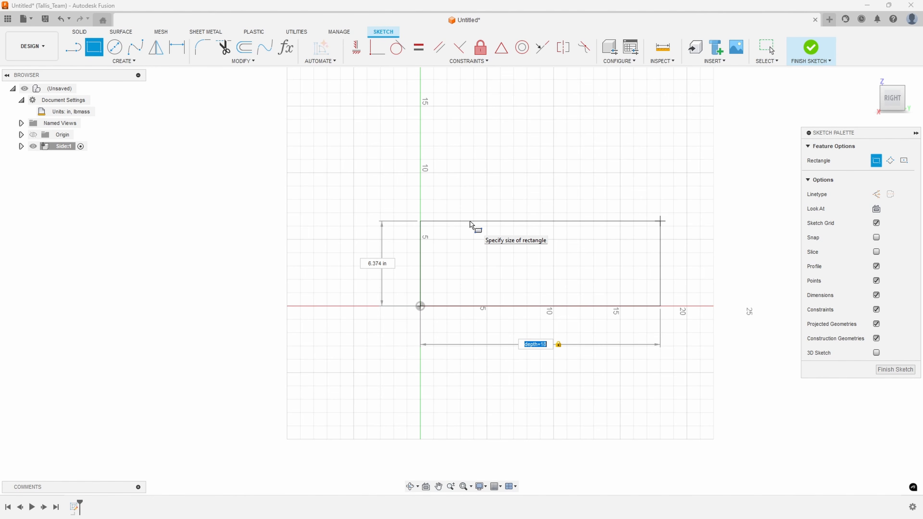
{"action": "key", "text": "Tab"}
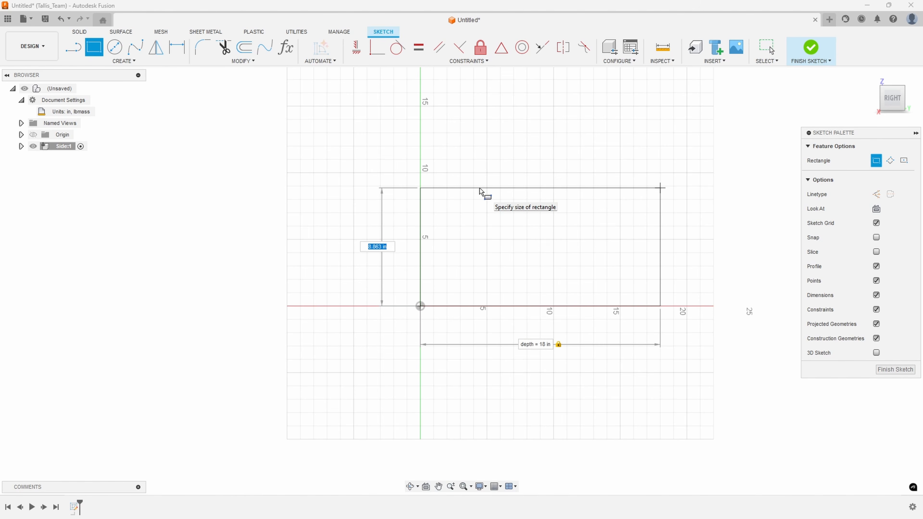
{"action": "type", "text": "heigth"}
{"action": "key", "text": "BackSpace"}
{"action": "key", "text": "BackSpace"}
{"action": "type", "text": "ht=84"}
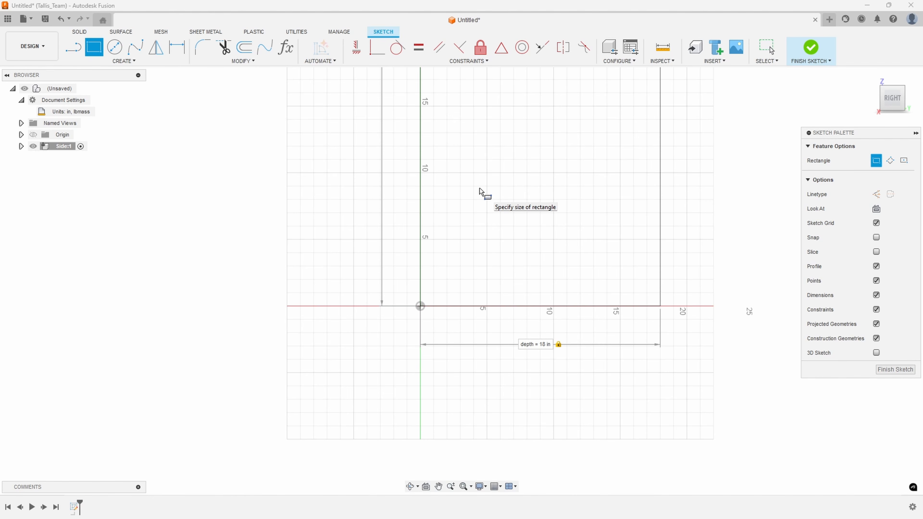
{"action": "scroll", "coordinate": [480, 191], "scroll_direction": "down", "scroll_amount": 5}
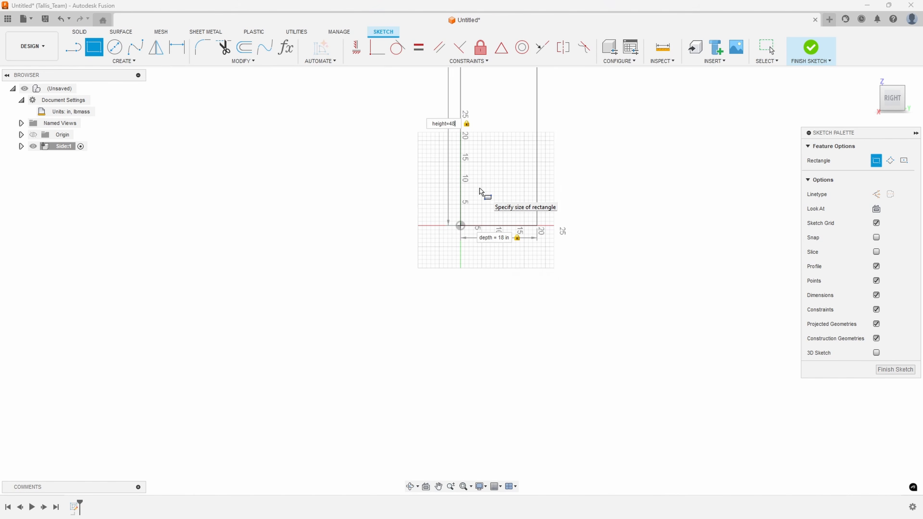
{"action": "key", "text": "Return"}
{"action": "middle_click_drag", "start_coordinate": [480, 188], "coordinate": [468, 348]}
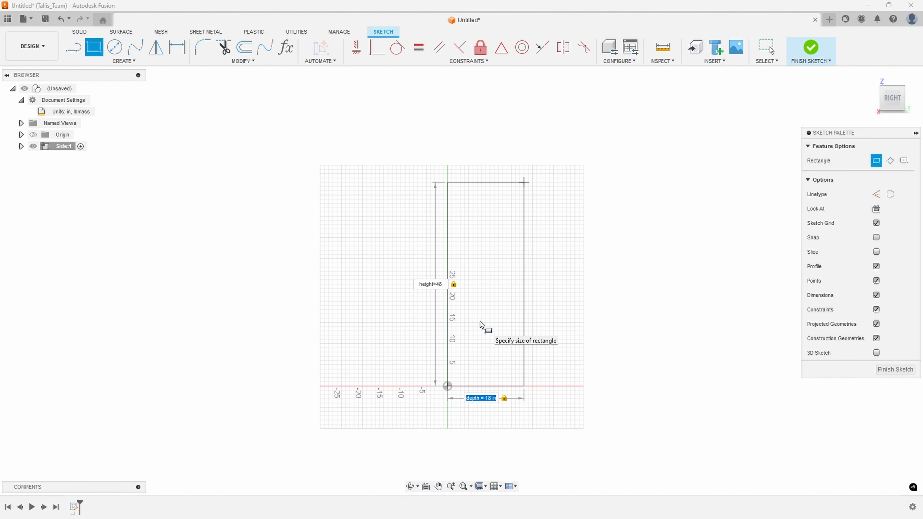
{"action": "key", "text": "Return"}
{"action": "key", "text": "Escape"}
{"action": "left_click_drag", "start_coordinate": [437, 289], "coordinate": [428, 290]}
{"action": "left_click_drag", "start_coordinate": [487, 399], "coordinate": [489, 408]}
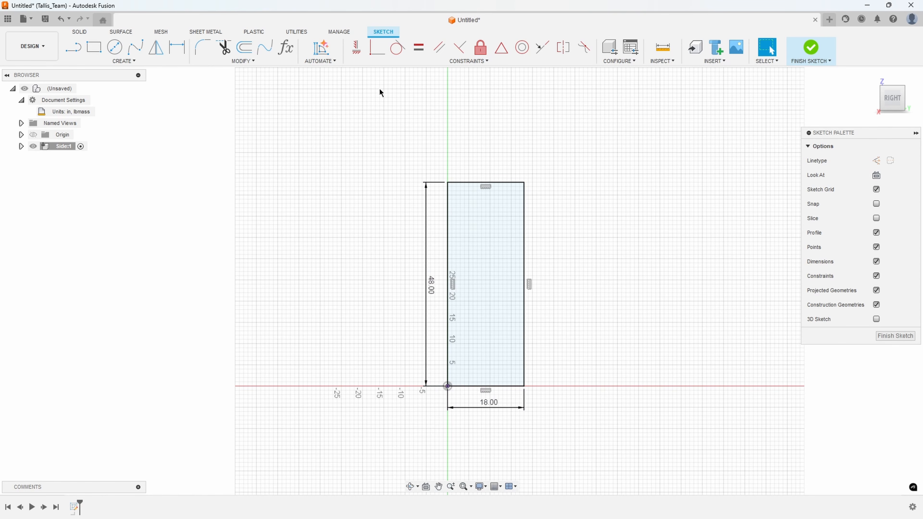
Step: Review the depth and height entries in the parameter list and finish the sketch
{"action": "left_click", "coordinate": [261, 62]}
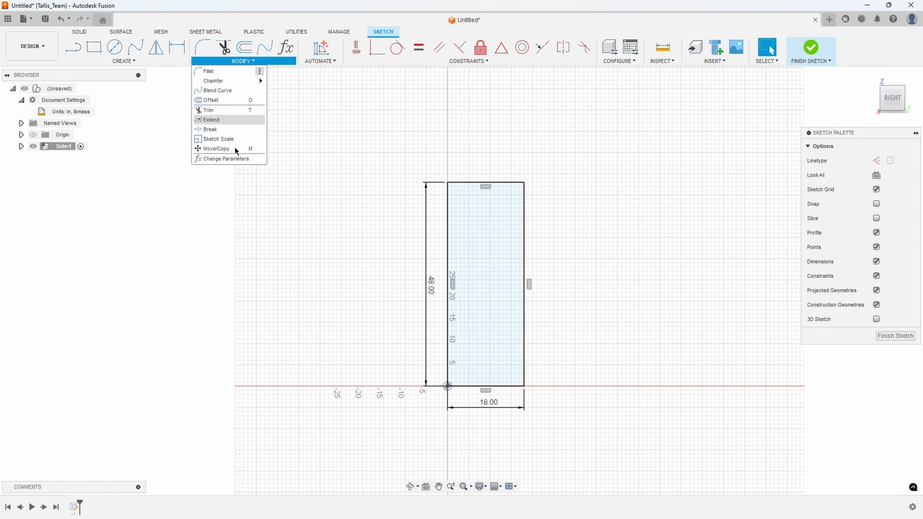
{"action": "left_click", "coordinate": [236, 158]}
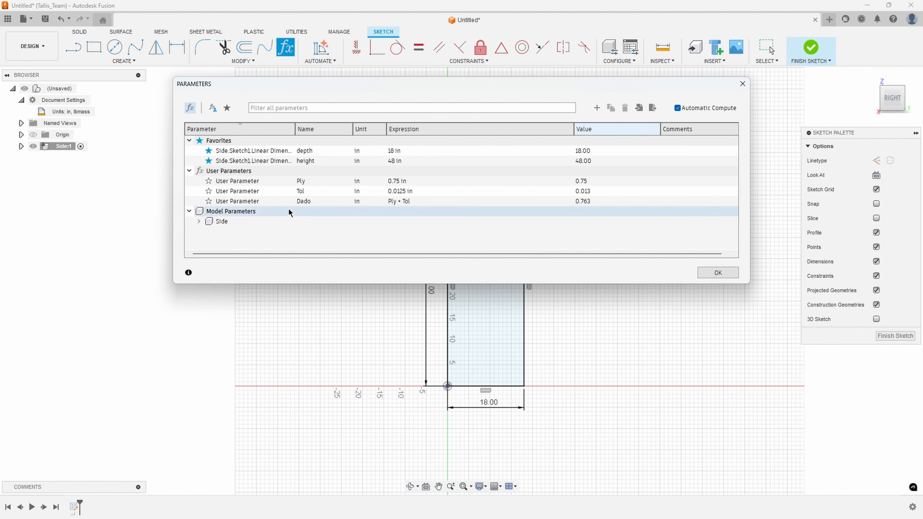
{"action": "left_click", "coordinate": [715, 272]}
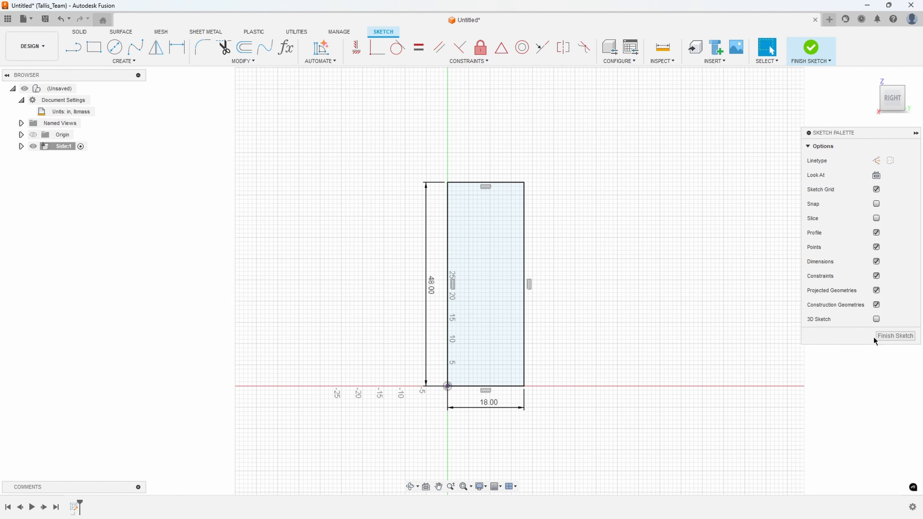
{"action": "left_click", "coordinate": [888, 337]}
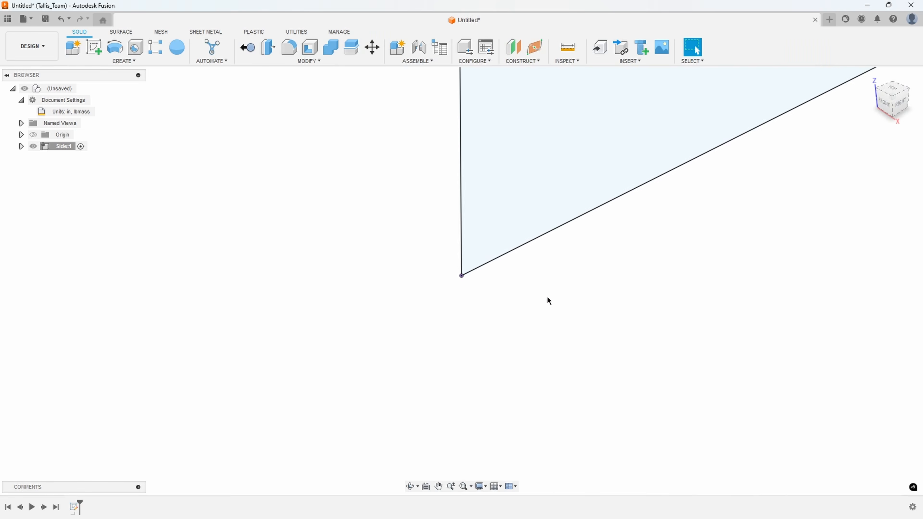
Step: Extrude the rectangle profile by a distance of -Ply as a new body
{"action": "right_click", "coordinate": [455, 176]}
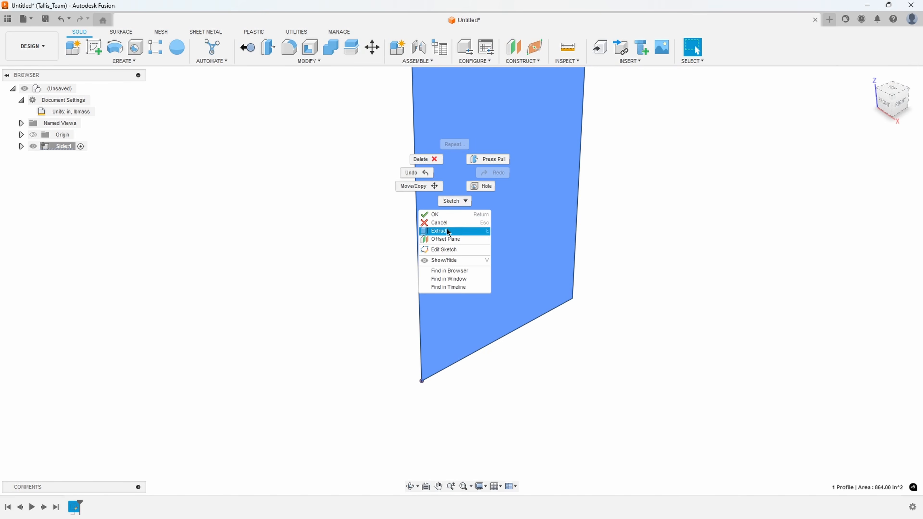
{"action": "left_click", "coordinate": [458, 234]}
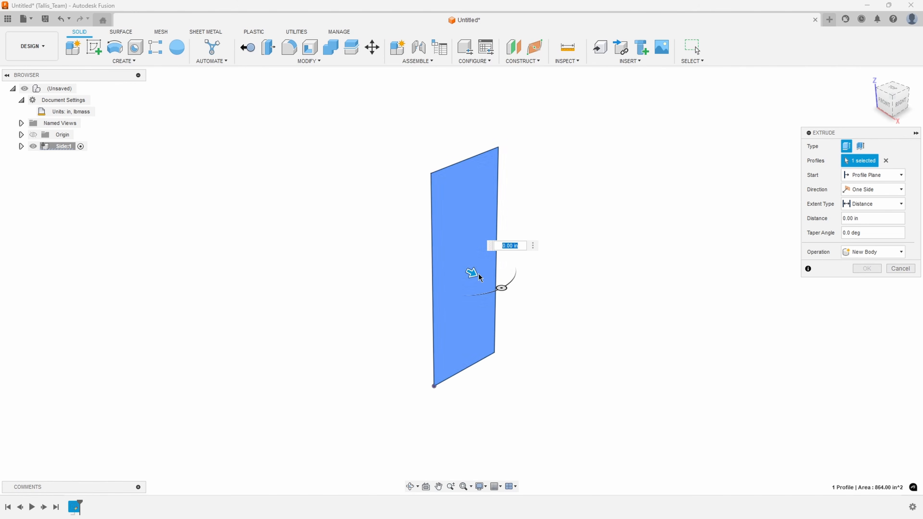
{"action": "mouse_move", "coordinate": [471, 274]}
{"action": "left_mouse_down"}
{"action": "mouse_move", "coordinate": [464, 270]}
{"action": "mouse_move", "coordinate": [476, 283]}
{"action": "left_mouse_up"}
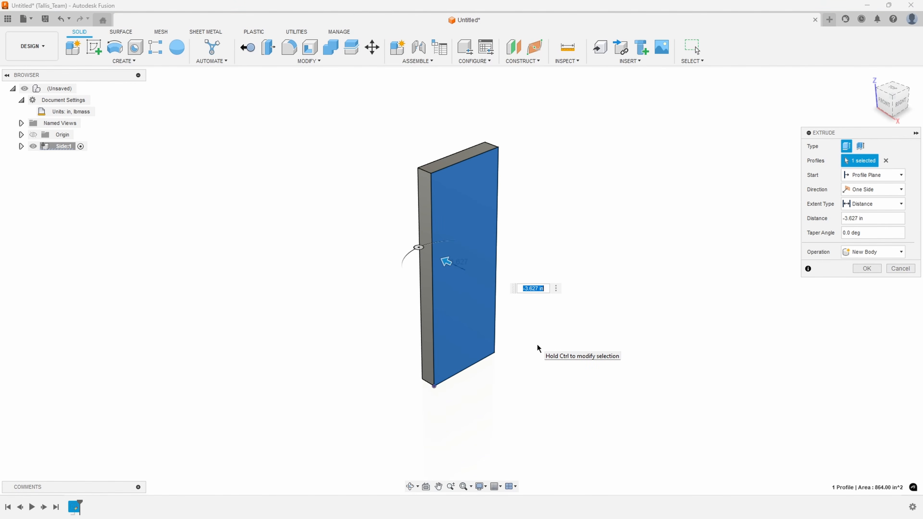
{"action": "type", "text": "-p"}
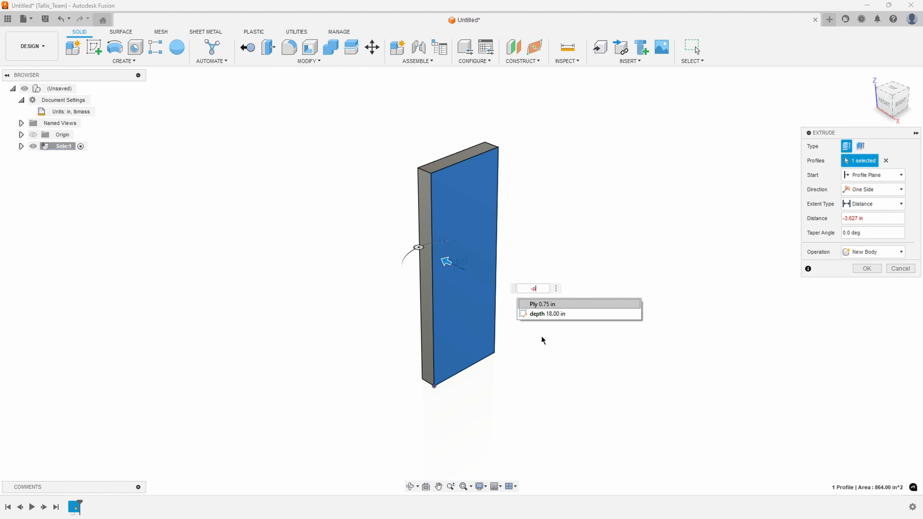
{"action": "left_click", "coordinate": [532, 304]}
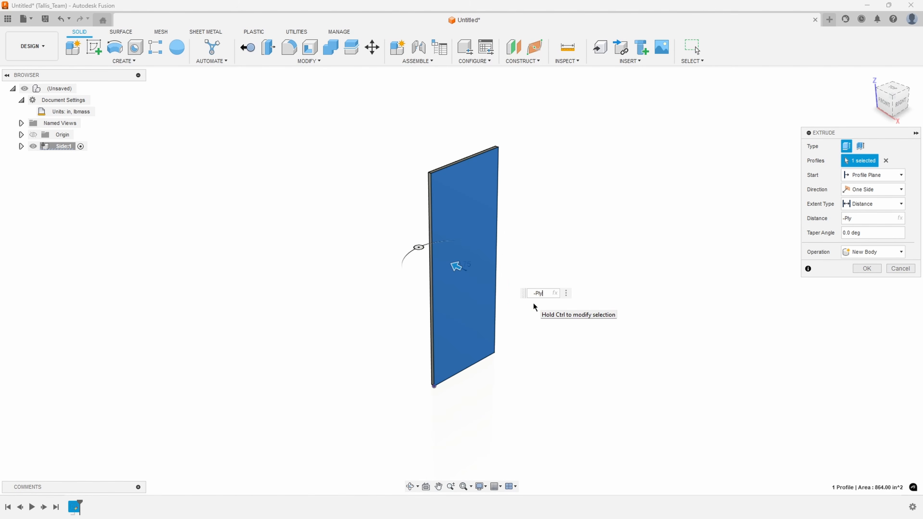
{"action": "key", "text": "Return"}
Step: Check the panel's thickness by selecting the short edge at its upper front corner
{"action": "scroll", "coordinate": [431, 175], "scroll_direction": "up", "scroll_amount": 3}
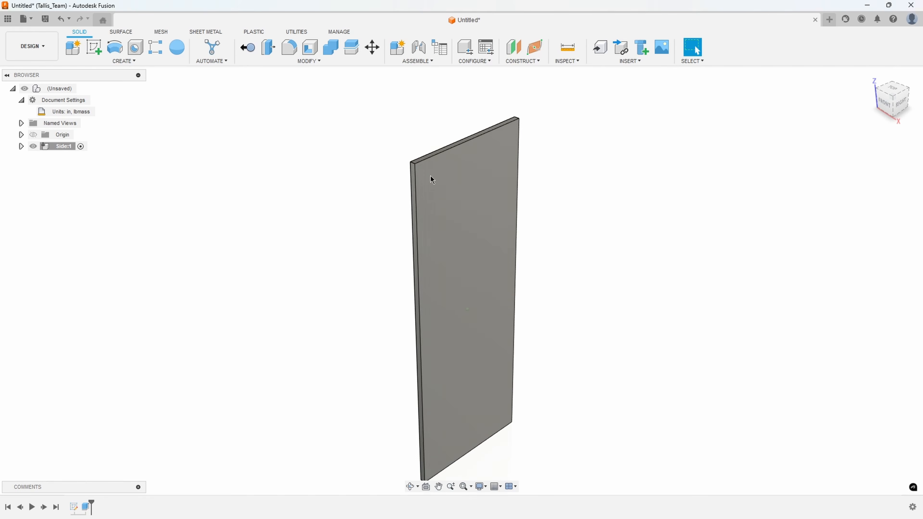
{"action": "scroll", "coordinate": [432, 178], "scroll_direction": "up", "scroll_amount": 2}
{"action": "scroll", "coordinate": [416, 191], "scroll_direction": "up", "scroll_amount": 3}
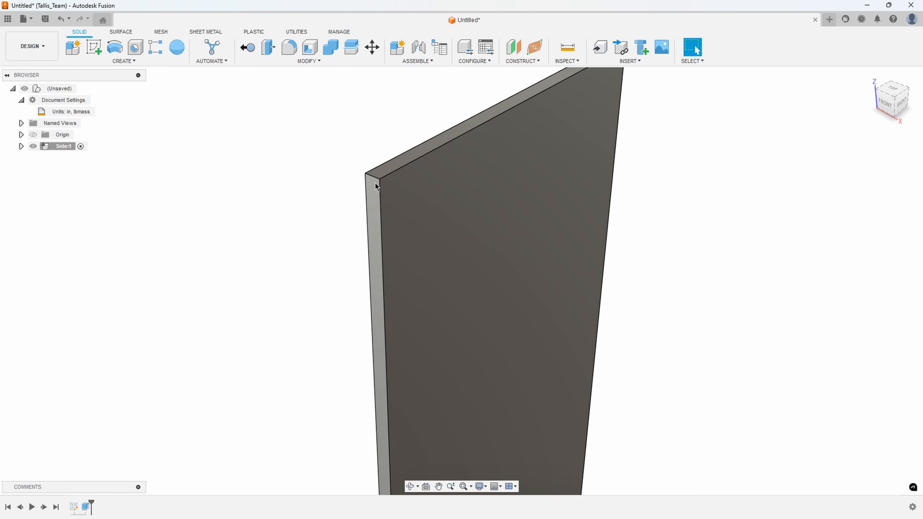
{"action": "left_click", "coordinate": [372, 178]}
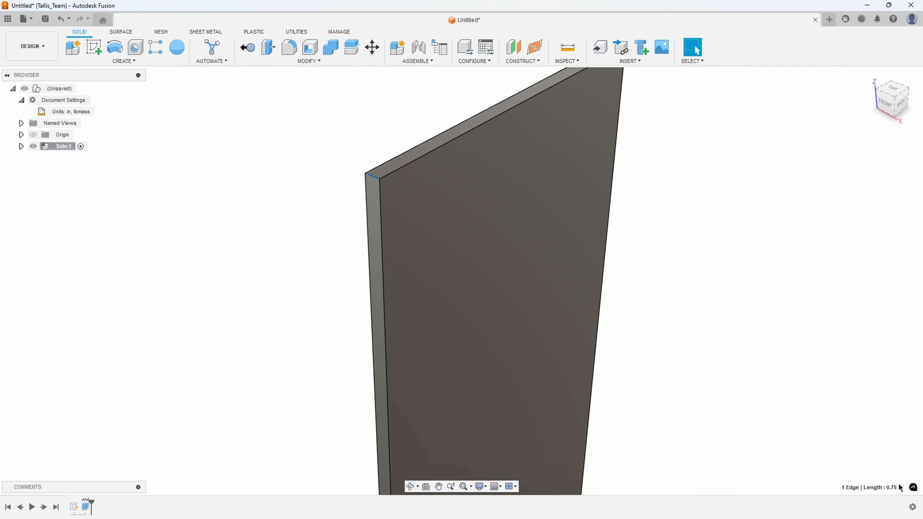
{"action": "scroll", "coordinate": [740, 386], "scroll_direction": "down", "scroll_amount": 3}
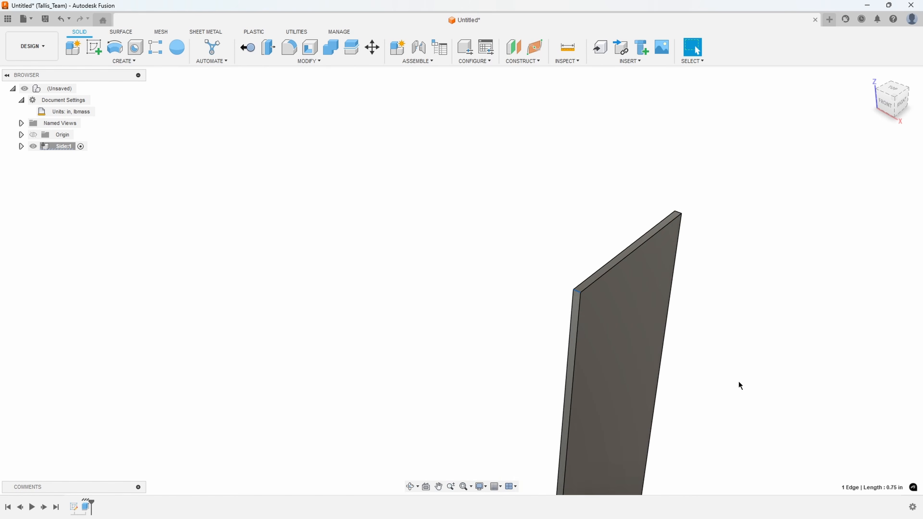
{"action": "middle_click", "coordinate": [745, 302]}
{"action": "middle_click", "coordinate": [745, 302]}
Step: Start a sketch on the panel's large inner face and project that face's outline into it
{"action": "middle_click_drag", "start_coordinate": [651, 290], "coordinate": [558, 309], "text": "shift"}
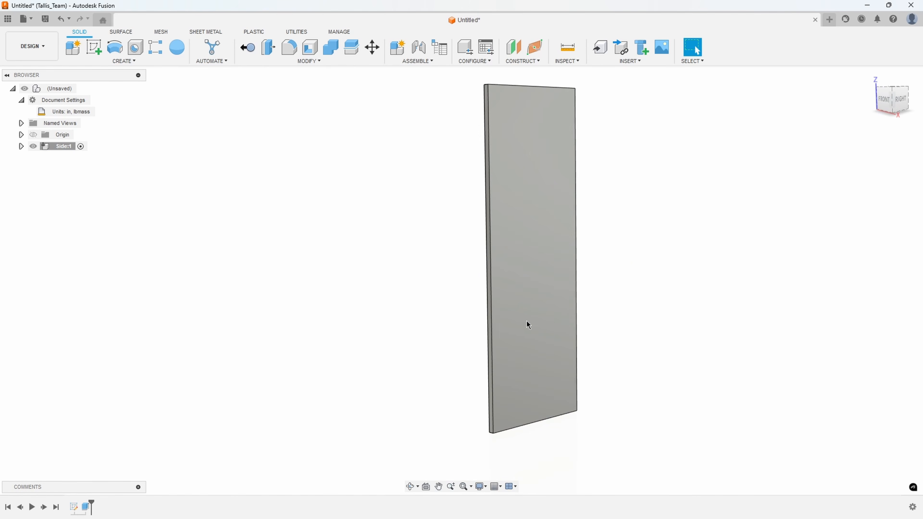
{"action": "right_click", "coordinate": [527, 325]}
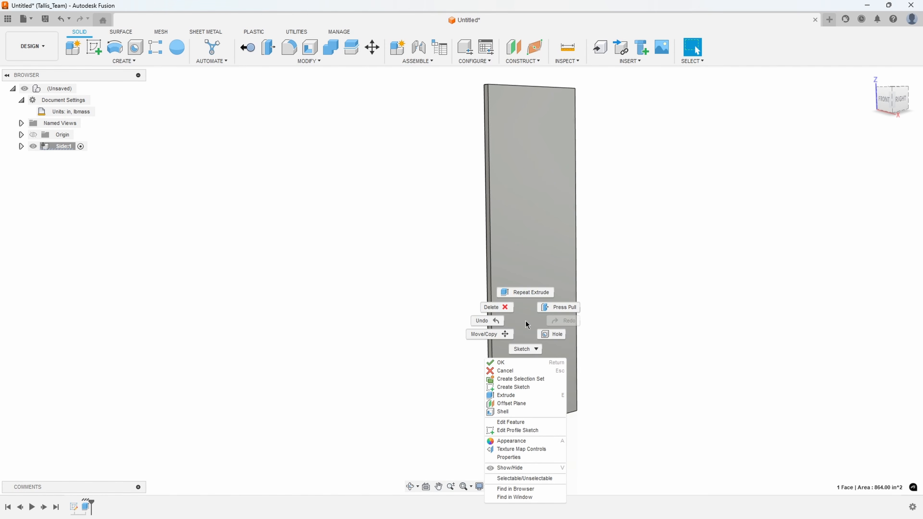
{"action": "left_click", "coordinate": [522, 387]}
{"action": "middle_click_drag", "start_coordinate": [531, 287], "coordinate": [445, 375]}
{"action": "middle_click_drag", "start_coordinate": [463, 257], "coordinate": [435, 296]}
{"action": "key", "text": "p"}
{"action": "left_click", "coordinate": [470, 219]}
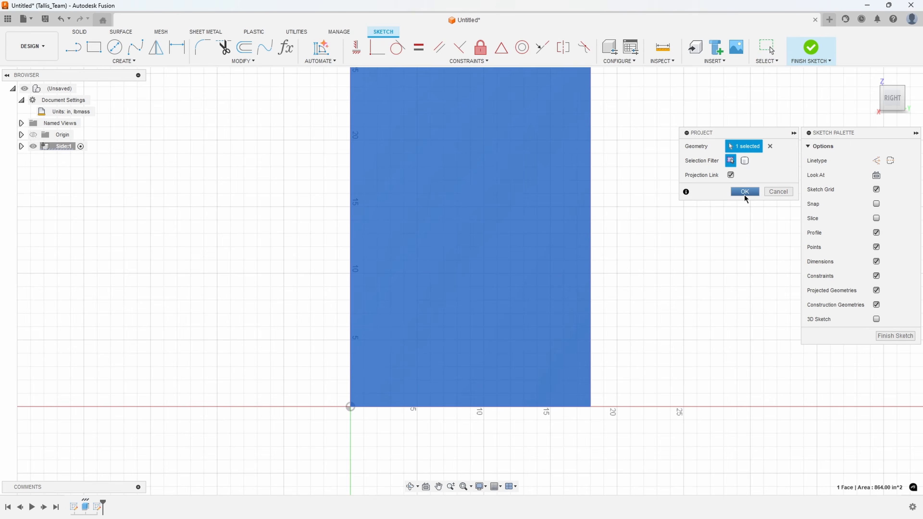
{"action": "left_click", "coordinate": [744, 192]}
Step: Sketch a two-point rectangle about 1.3 in tall across the panel's full width, about 7.5 in above its lower edge
{"action": "left_click", "coordinate": [104, 48]}
{"action": "left_click", "coordinate": [351, 307]}
{"action": "left_click", "coordinate": [591, 290]}
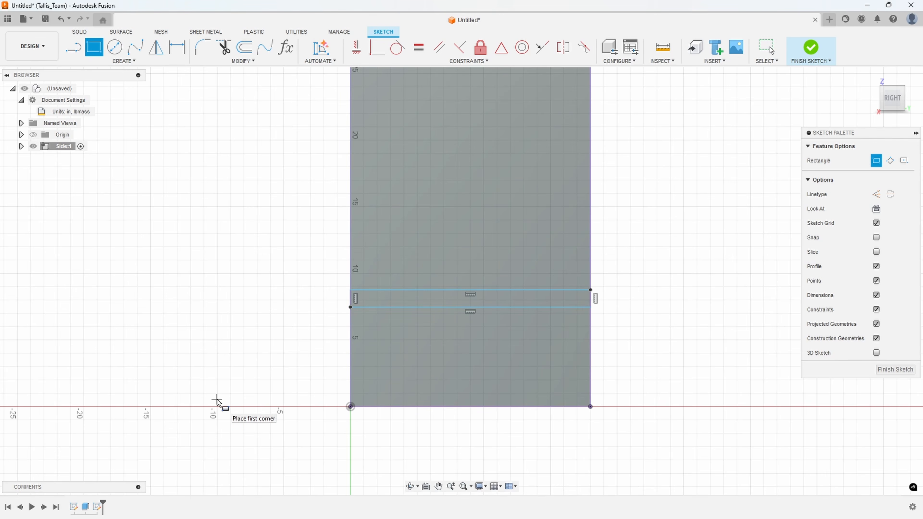
Step: Dimension the rectangle's height with the Dado parameter
{"action": "left_click", "coordinate": [177, 47]}
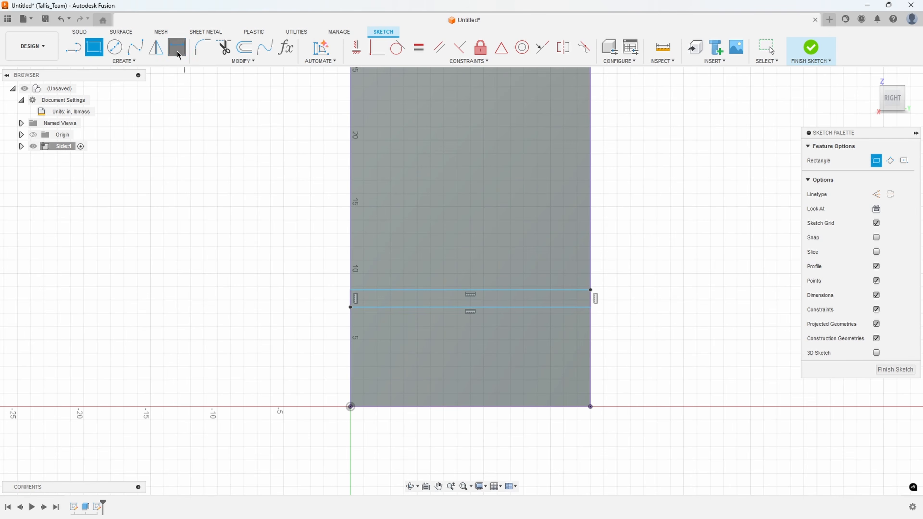
{"action": "left_click", "coordinate": [350, 299]}
{"action": "left_click", "coordinate": [318, 300]}
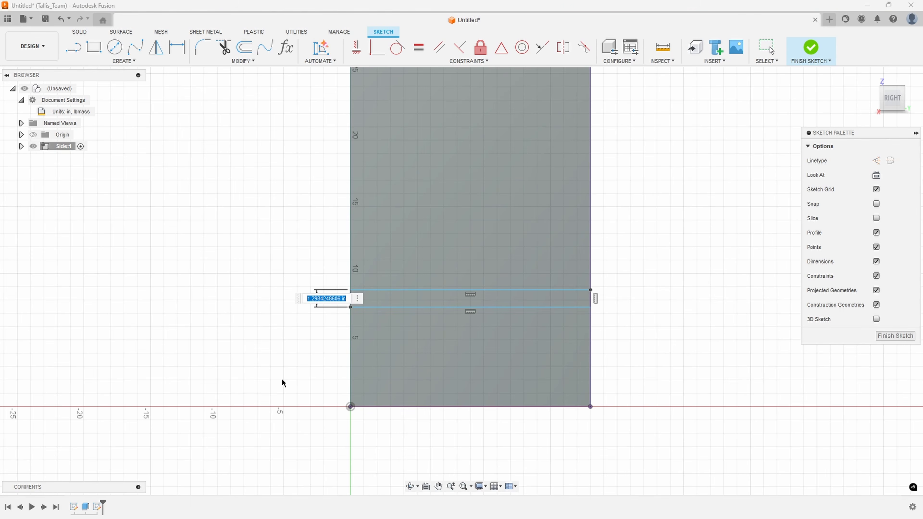
{"action": "type", "text": "D"}
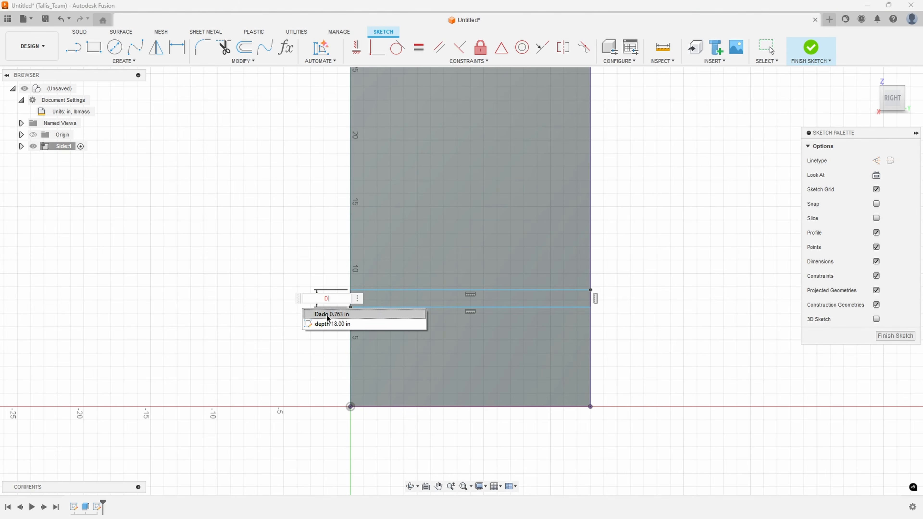
{"action": "left_click", "coordinate": [315, 314]}
{"action": "key", "text": "Return"}
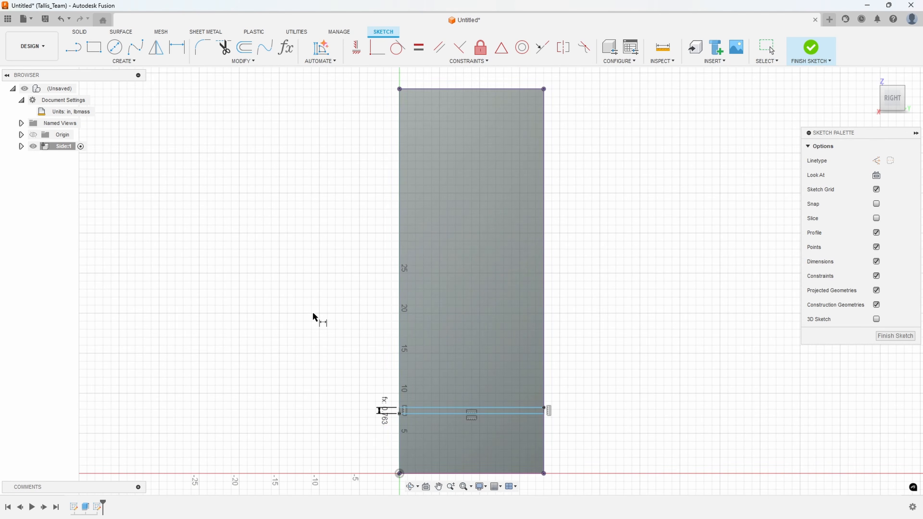
Step: Dimension the rectangle's distance from the panel's lower edge as Toe_Kick=3 and finish the sketch
{"action": "middle_click_drag", "start_coordinate": [379, 427], "coordinate": [375, 312]}
{"action": "scroll", "coordinate": [378, 309], "scroll_direction": "up", "scroll_amount": 5}
{"action": "scroll", "coordinate": [390, 308], "scroll_direction": "up", "scroll_amount": 1}
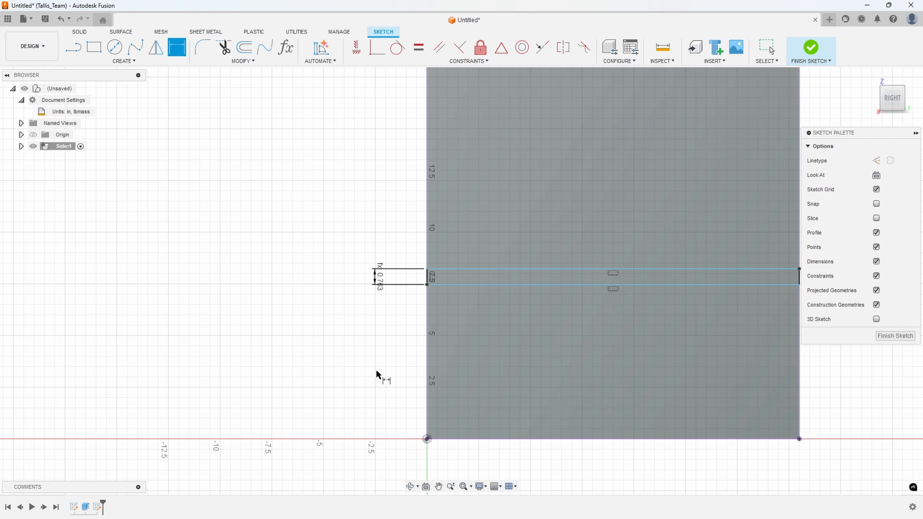
{"action": "left_click", "coordinate": [453, 440]}
{"action": "left_click", "coordinate": [449, 287]}
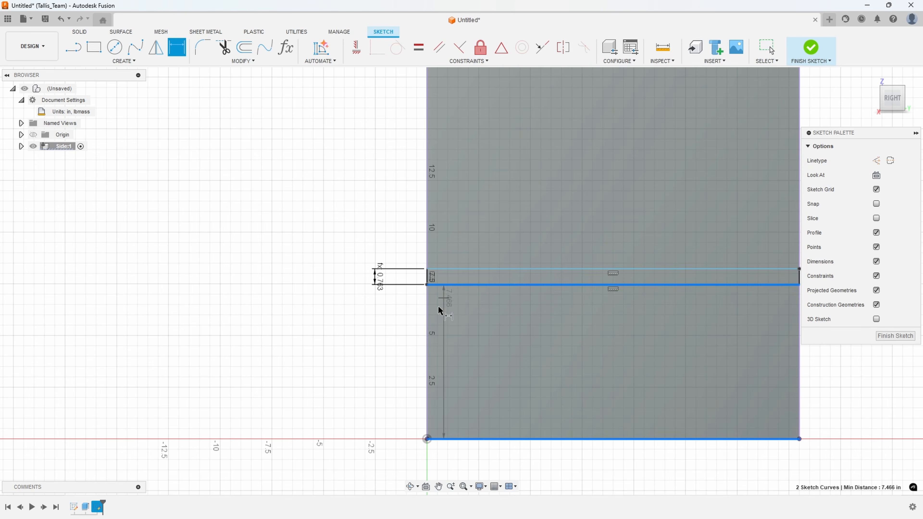
{"action": "left_click", "coordinate": [341, 370]}
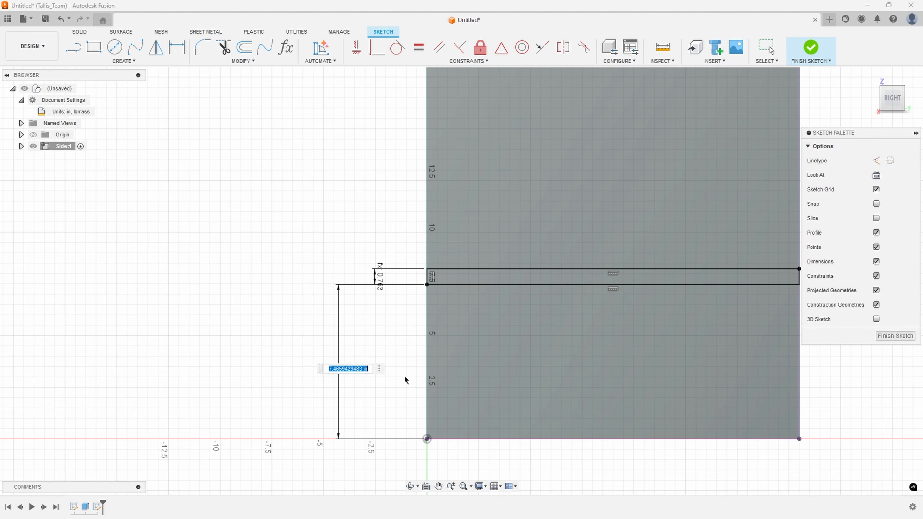
{"action": "type", "text": "T"}
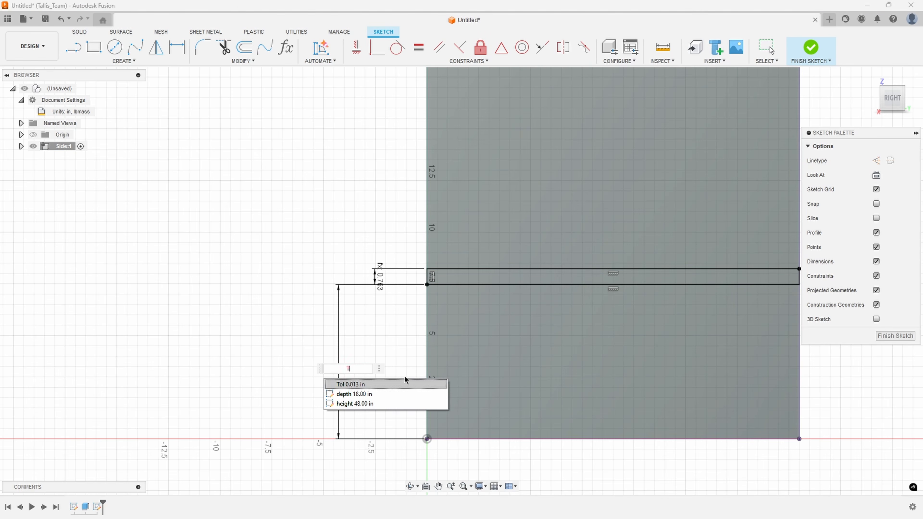
{"action": "type", "text": "oe_Kic"}
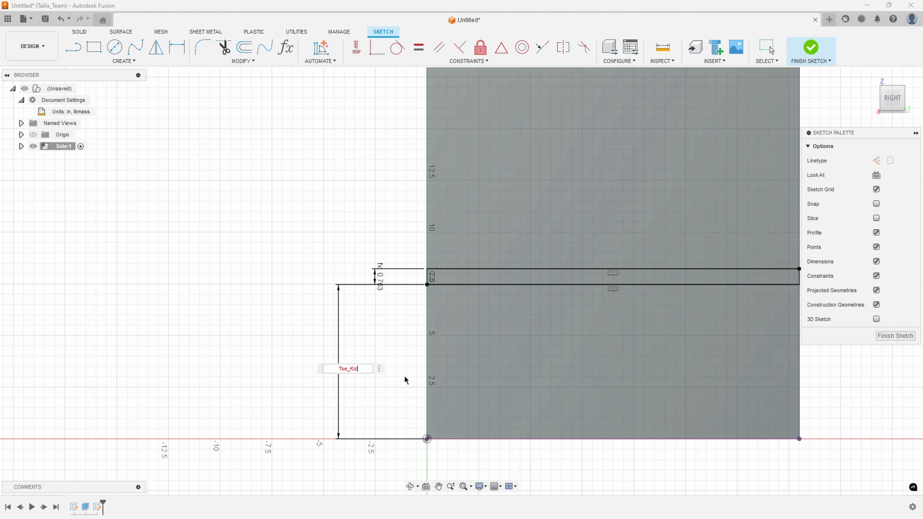
{"action": "type", "text": "k=3"}
{"action": "key", "text": "Return"}
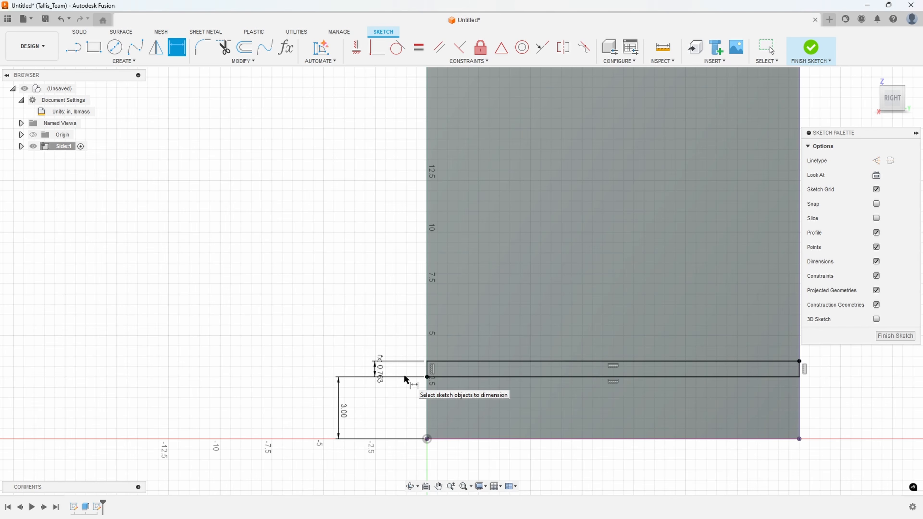
{"action": "left_click", "coordinate": [896, 335]}
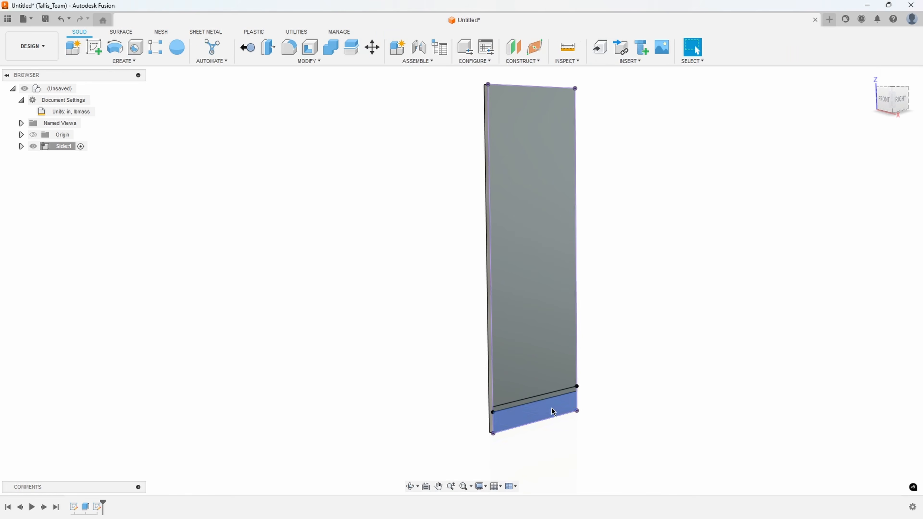
Step: Cut the narrow dado strip profile into the panel with an Extrude distance of -Ply/2
{"action": "scroll", "coordinate": [553, 412], "scroll_direction": "up", "scroll_amount": 5}
{"action": "left_click", "coordinate": [607, 373]}
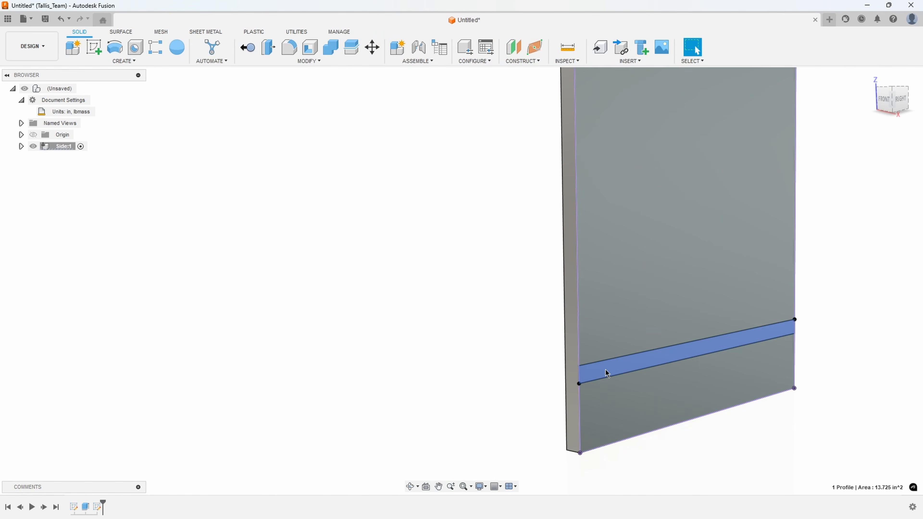
{"action": "right_click", "coordinate": [605, 372]}
{"action": "left_click", "coordinate": [596, 425]}
{"action": "scroll", "coordinate": [618, 389], "scroll_direction": "up", "scroll_amount": 2}
{"action": "middle_click_drag", "start_coordinate": [651, 369], "coordinate": [565, 355]}
{"action": "left_click_drag", "start_coordinate": [644, 316], "coordinate": [630, 315]}
{"action": "middle_click_drag", "start_coordinate": [612, 344], "coordinate": [630, 347], "text": "shift"}
{"action": "scroll", "coordinate": [630, 347], "scroll_direction": "up", "scroll_amount": 1}
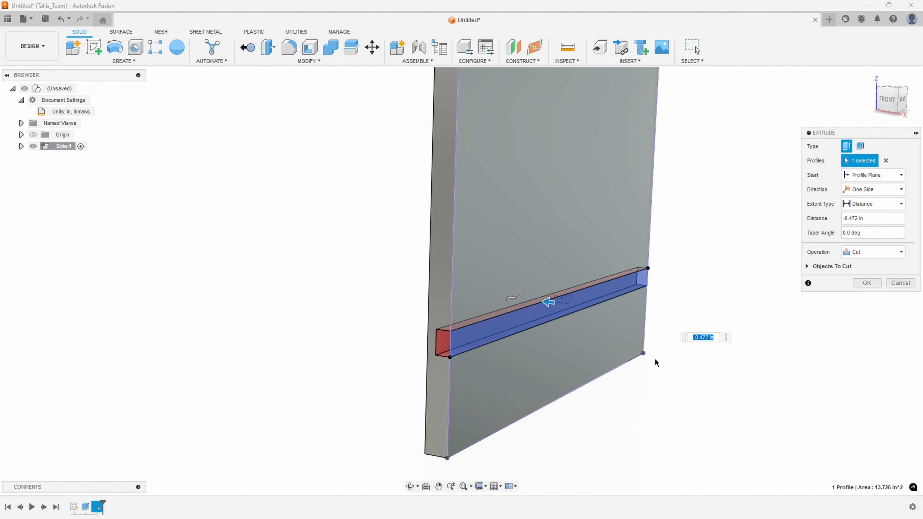
{"action": "type", "text": "-ply"}
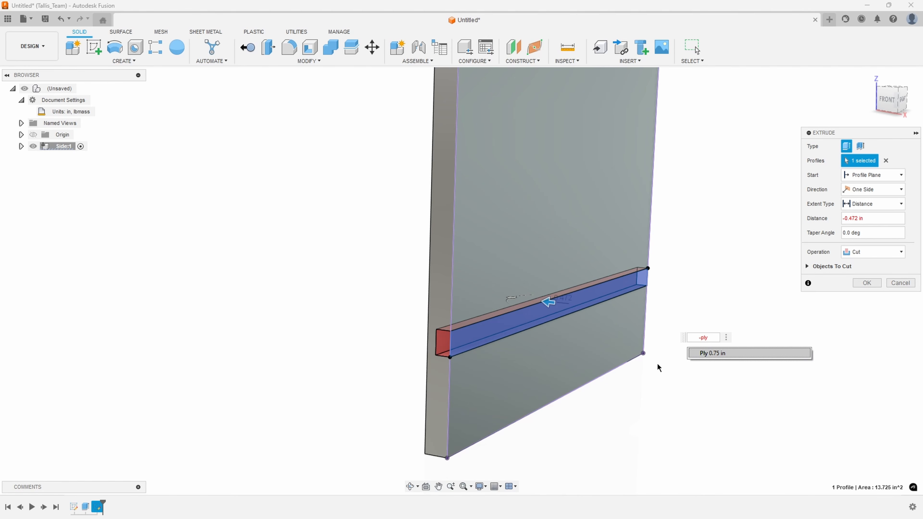
{"action": "left_click", "coordinate": [708, 353]}
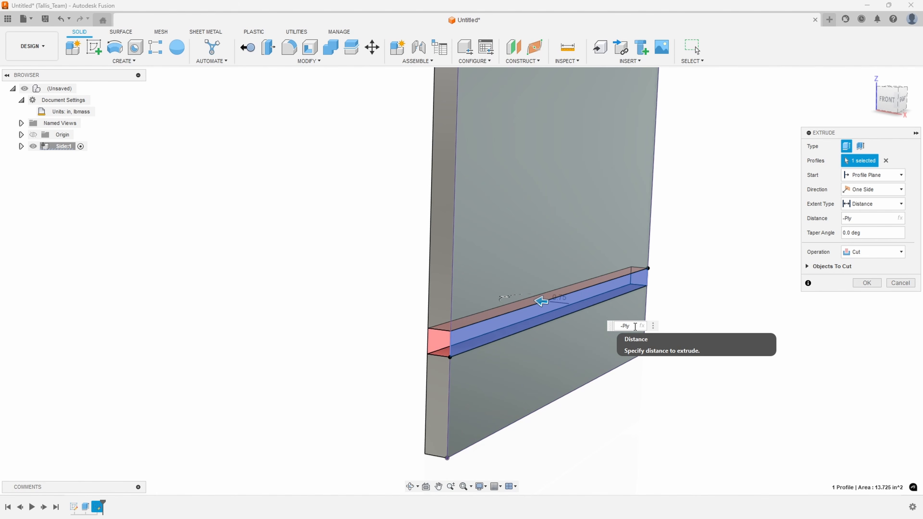
{"action": "type", "text": "2"}
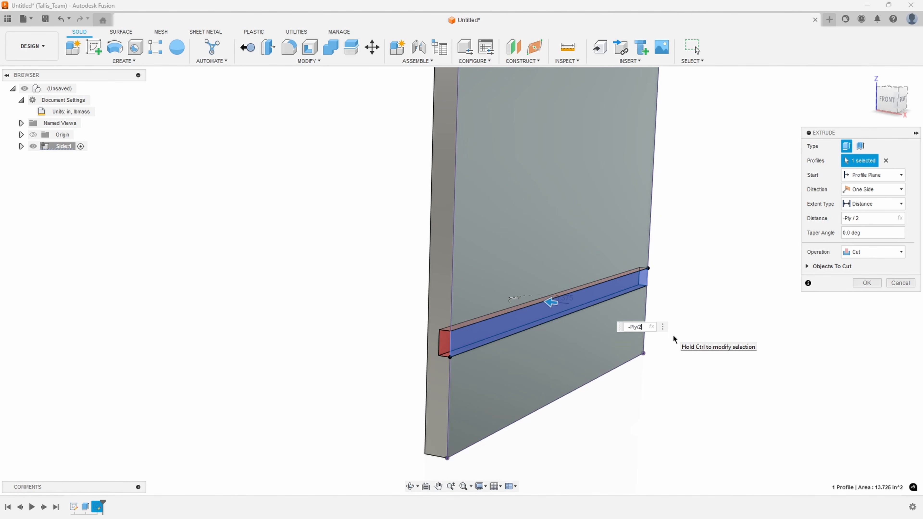
{"action": "key", "text": "Return"}
Step: Start a rectangular pattern of features using the dado cut as the object and the panel's long vertical edge as the axis
{"action": "middle_click_drag", "start_coordinate": [673, 335], "coordinate": [470, 334], "text": "shift"}
{"action": "scroll", "coordinate": [469, 330], "scroll_direction": "up", "scroll_amount": 1}
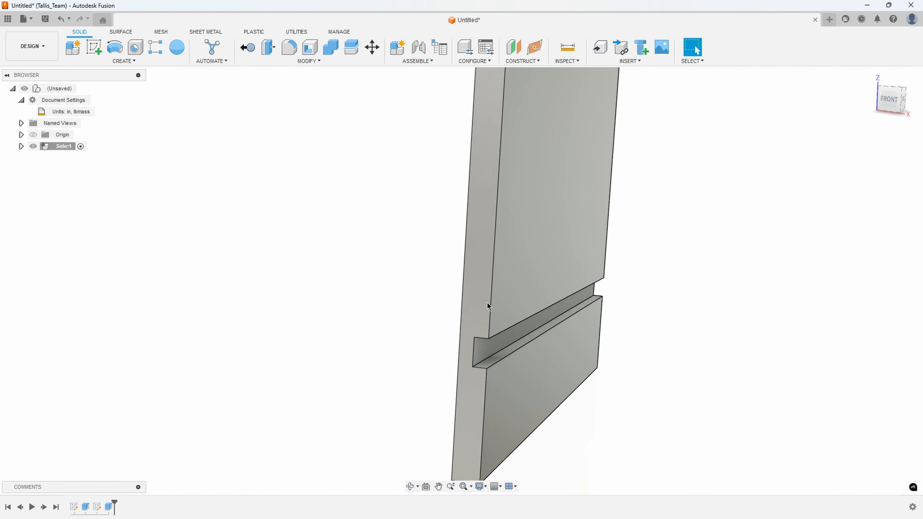
{"action": "middle_click_drag", "start_coordinate": [553, 323], "coordinate": [347, 407], "text": "shift"}
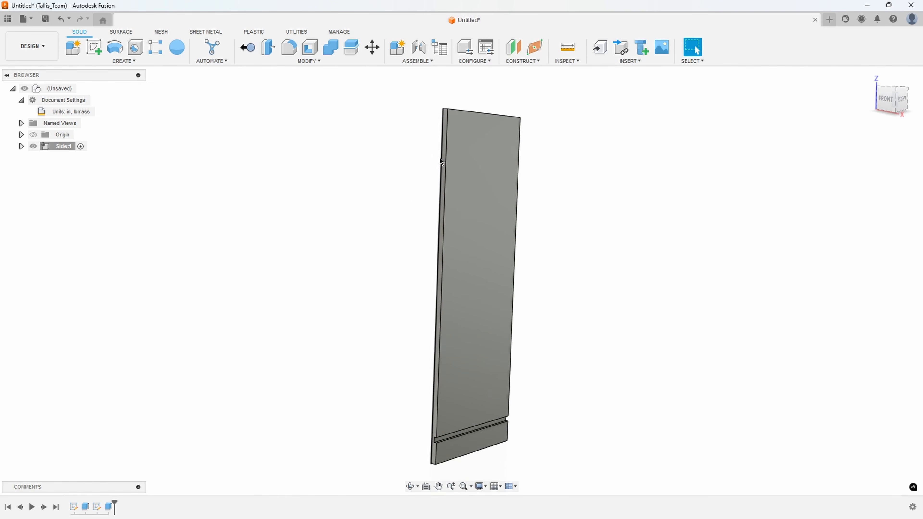
{"action": "middle_click_drag", "start_coordinate": [439, 158], "coordinate": [437, 127]}
{"action": "middle_click_drag", "start_coordinate": [437, 127], "coordinate": [428, 123], "text": "shift"}
{"action": "left_click", "coordinate": [157, 49]}
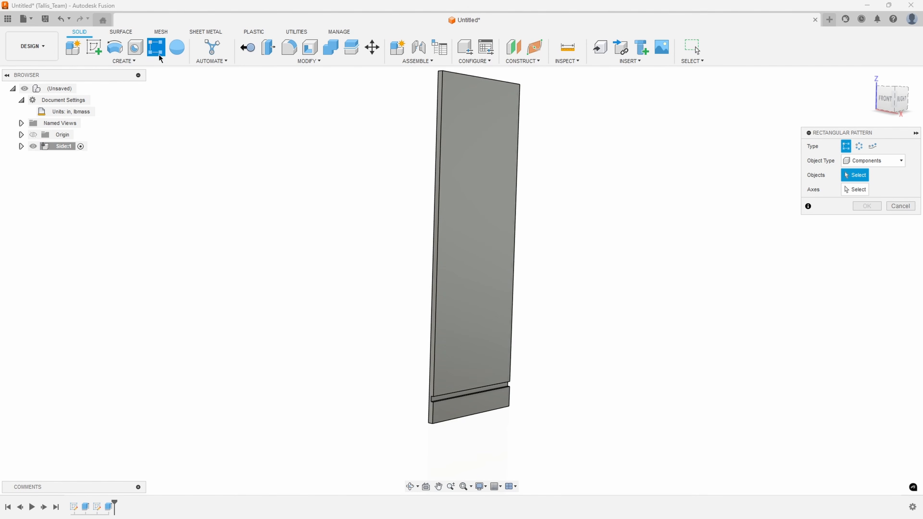
{"action": "left_click", "coordinate": [859, 162]}
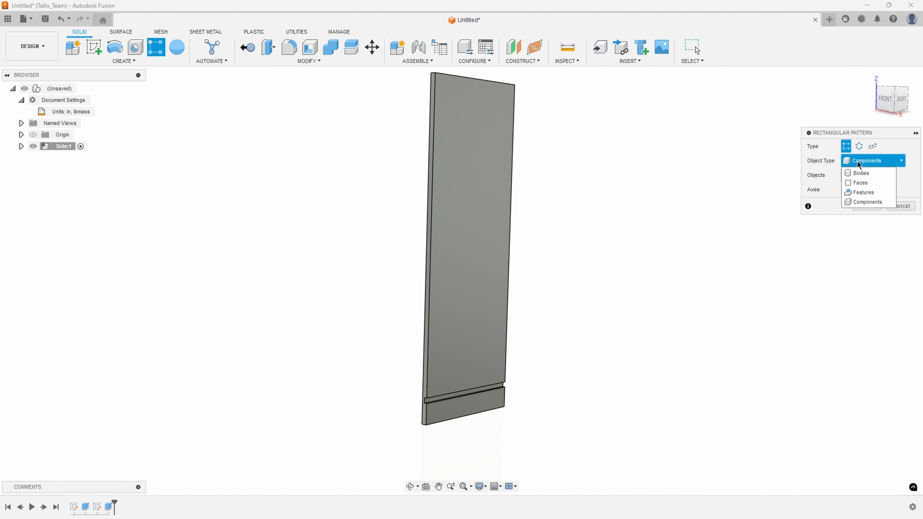
{"action": "left_click", "coordinate": [860, 192]}
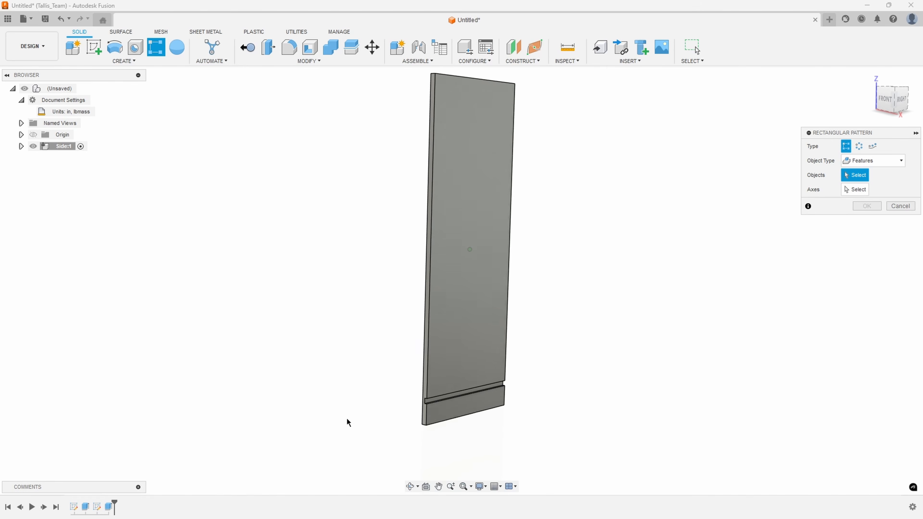
{"action": "left_click", "coordinate": [109, 507]}
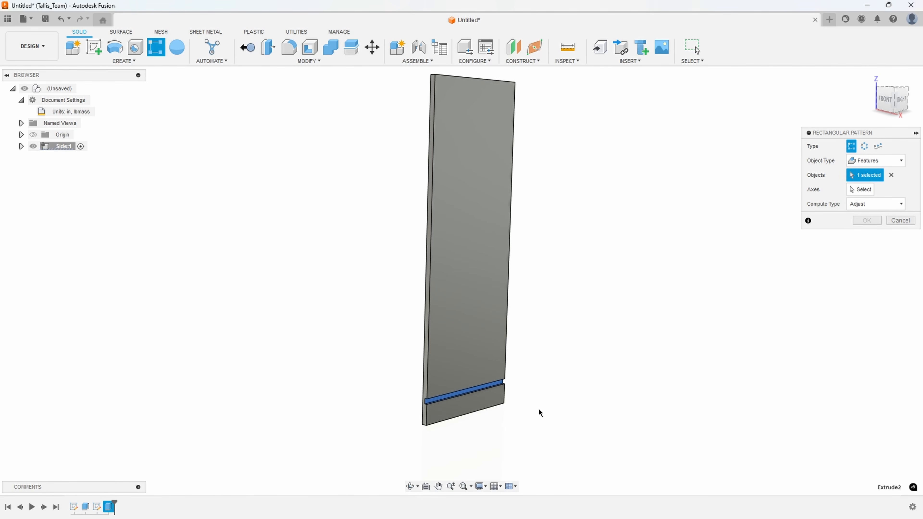
{"action": "left_click", "coordinate": [860, 189]}
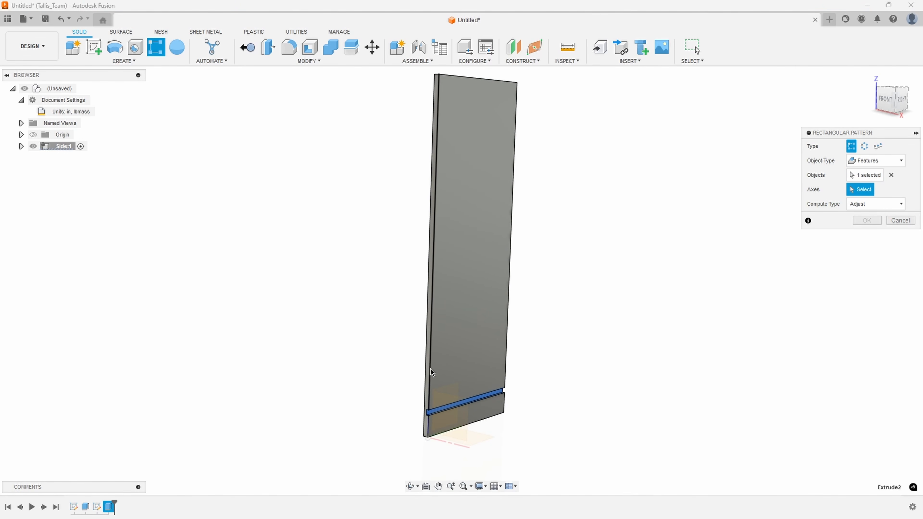
{"action": "left_click", "coordinate": [434, 341]}
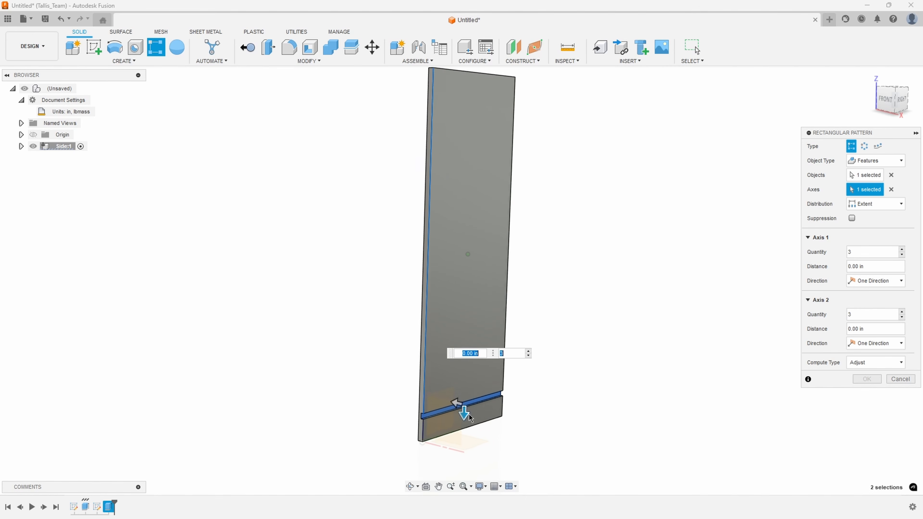
Step: Direct the dado pattern up the panel and set its Axis 1 distance to -height+Toe_Kick
{"action": "left_click_drag", "start_coordinate": [469, 418], "coordinate": [500, 346]}
{"action": "scroll", "coordinate": [556, 372], "scroll_direction": "down", "scroll_amount": 1}
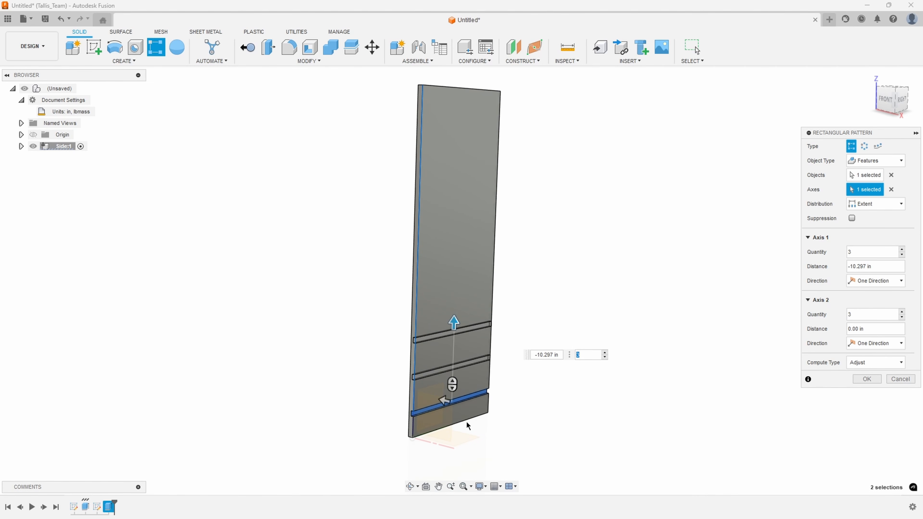
{"action": "double_click", "coordinate": [866, 266]}
{"action": "type", "text": "H"}
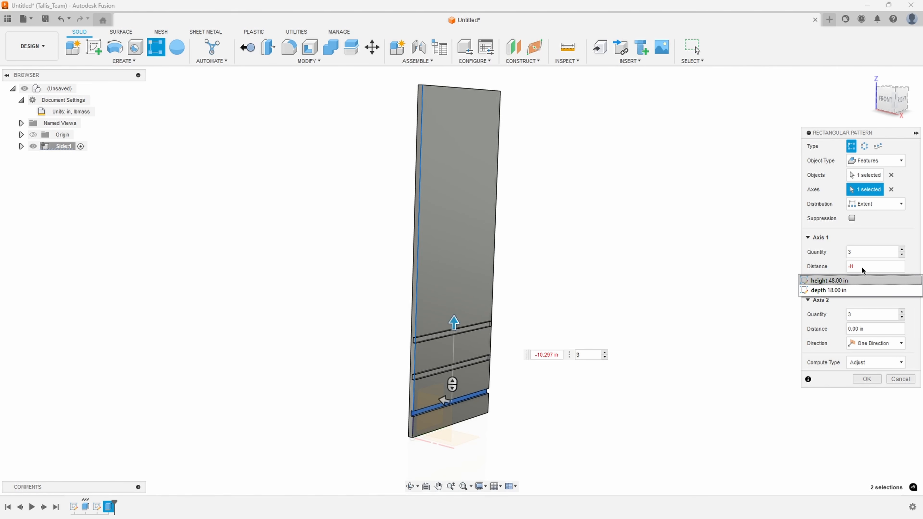
{"action": "left_click", "coordinate": [832, 280]}
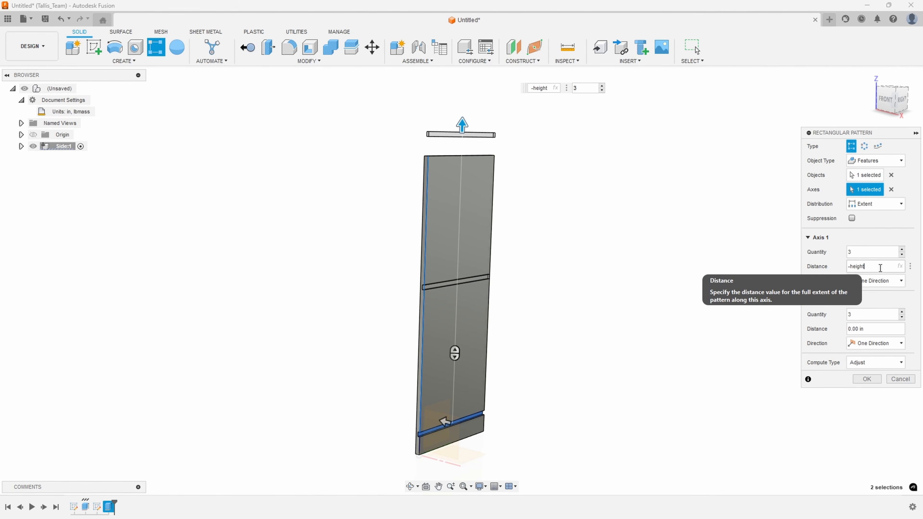
{"action": "type", "text": "T"}
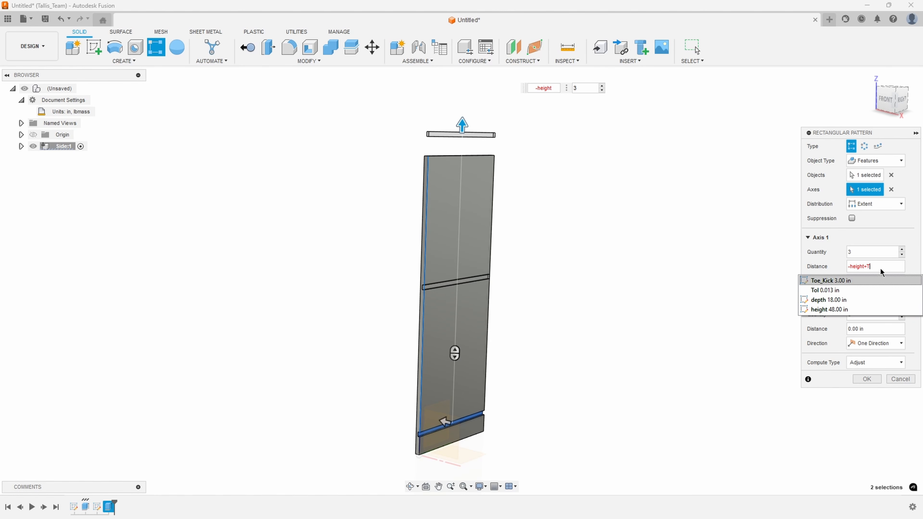
{"action": "left_click", "coordinate": [832, 282]}
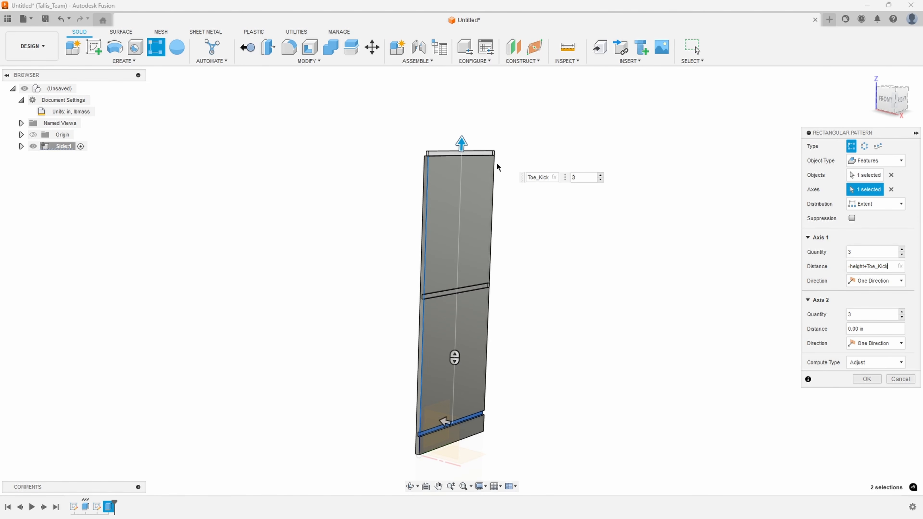
Step: Extend the pattern's Axis 1 distance expression to -height+Toe_Kick+Dado
{"action": "middle_click_drag", "start_coordinate": [433, 158], "coordinate": [448, 166], "text": "shift"}
{"action": "scroll", "coordinate": [448, 166], "scroll_direction": "up", "scroll_amount": 5}
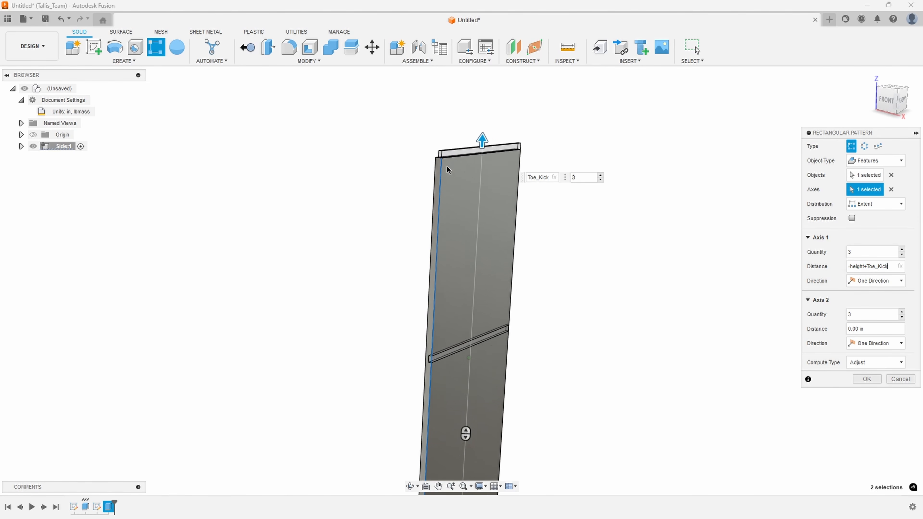
{"action": "scroll", "coordinate": [447, 141], "scroll_direction": "down", "scroll_amount": 3}
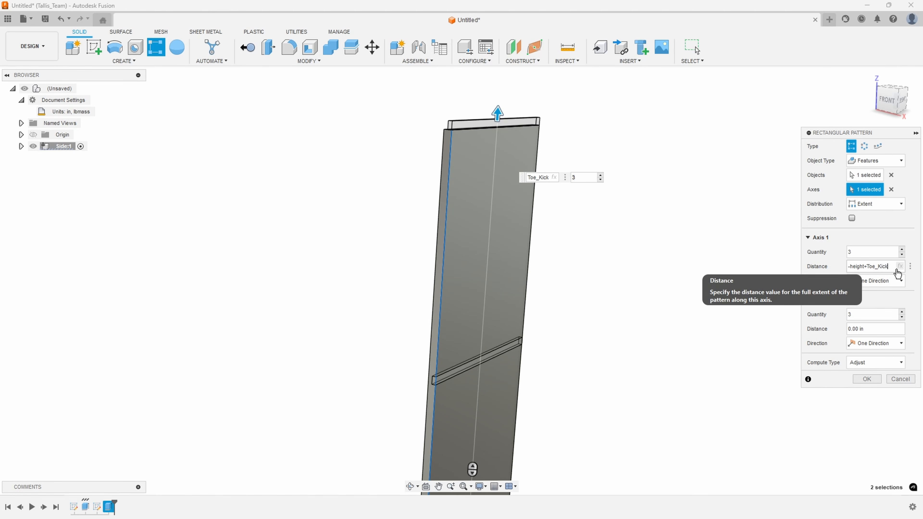
{"action": "left_click", "coordinate": [897, 269]}
{"action": "type", "text": "+D"}
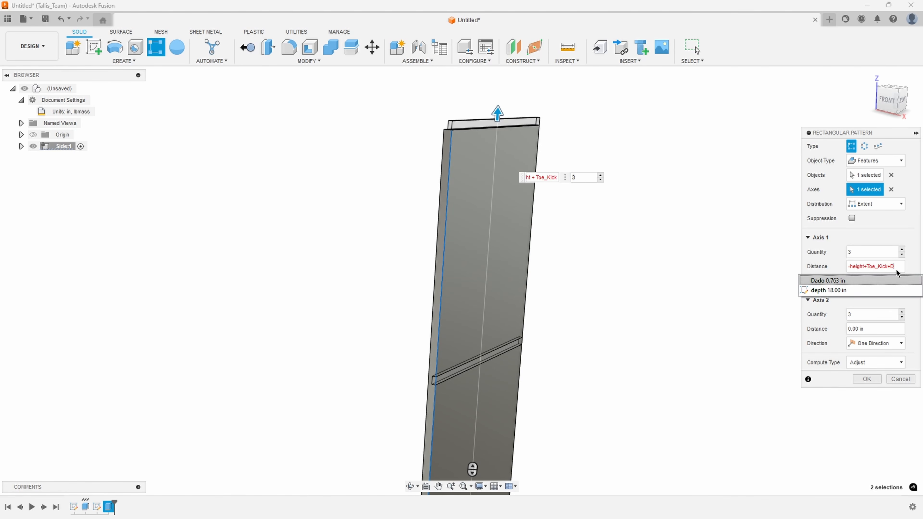
{"action": "left_click", "coordinate": [829, 281]}
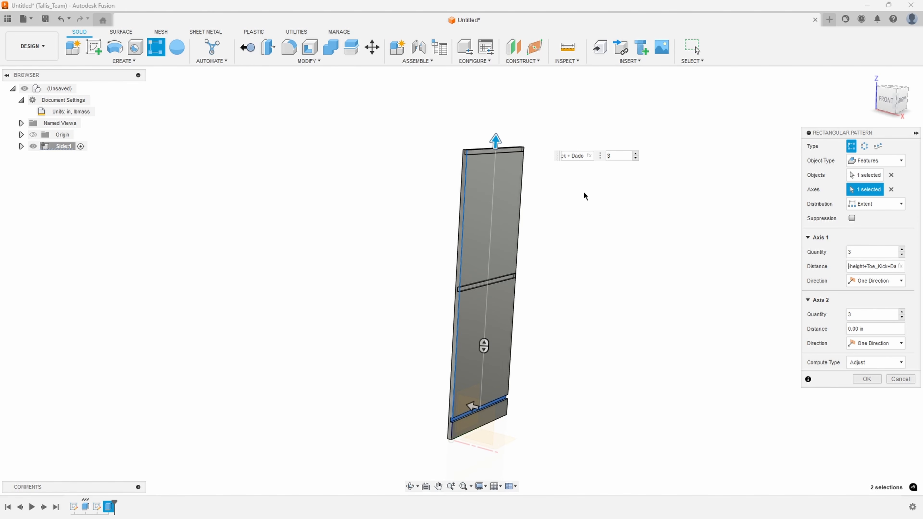
Step: Set the pattern's Axis 1 quantity to 5 and complete the dado pattern
{"action": "left_click", "coordinate": [902, 250]}
{"action": "left_click", "coordinate": [902, 250]}
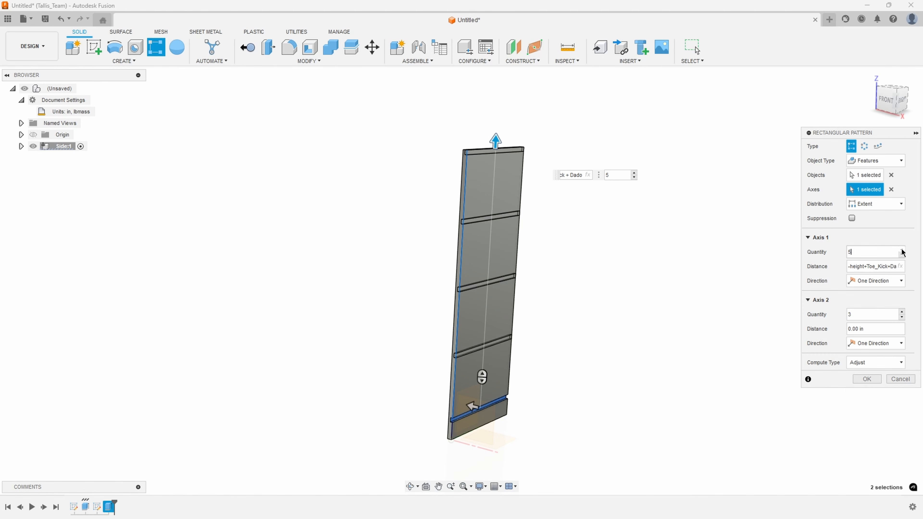
{"action": "left_click", "coordinate": [902, 250]}
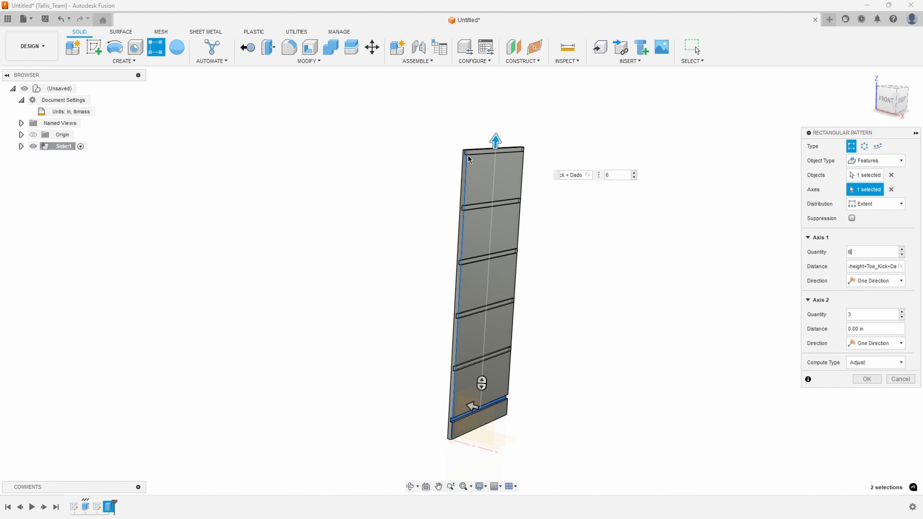
{"action": "left_click", "coordinate": [902, 255]}
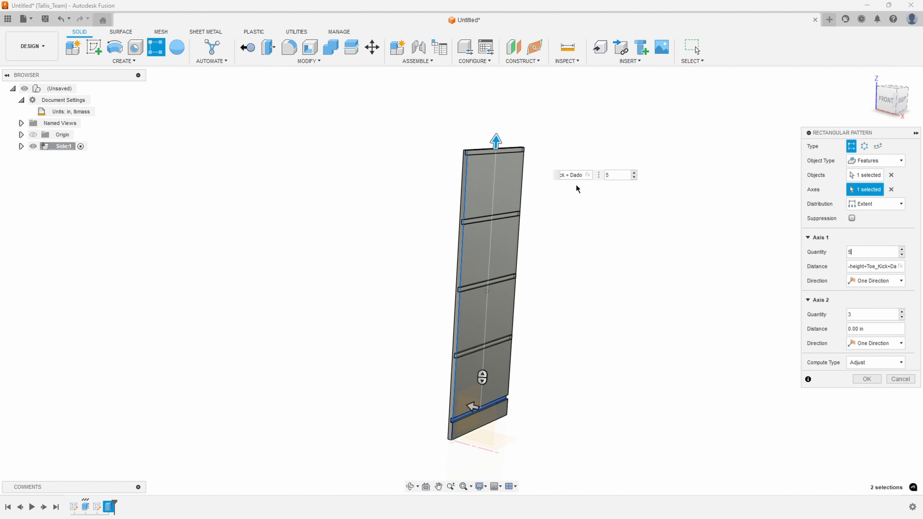
{"action": "scroll", "coordinate": [526, 151], "scroll_direction": "up", "scroll_amount": 4}
{"action": "middle_click_drag", "start_coordinate": [526, 151], "coordinate": [510, 170], "text": "shift"}
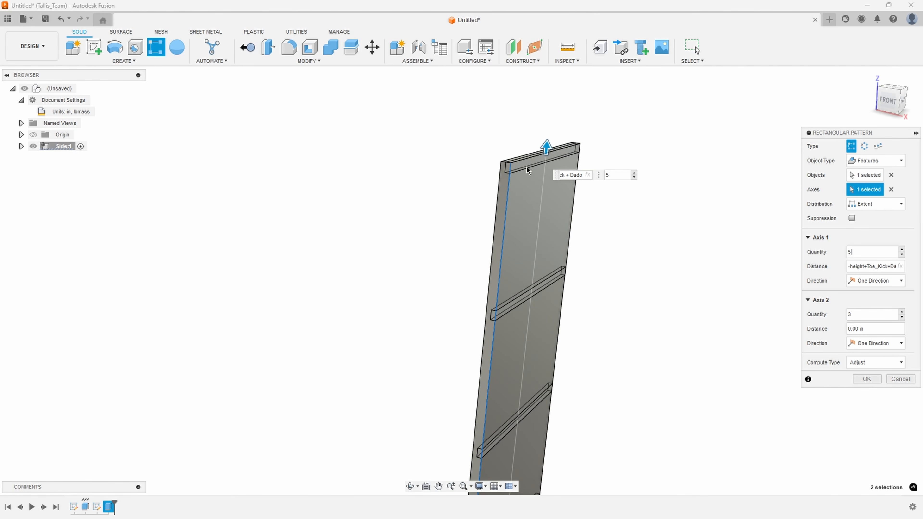
{"action": "scroll", "coordinate": [605, 188], "scroll_direction": "down", "scroll_amount": 4}
{"action": "middle_click_drag", "start_coordinate": [604, 187], "coordinate": [653, 247], "text": "shift"}
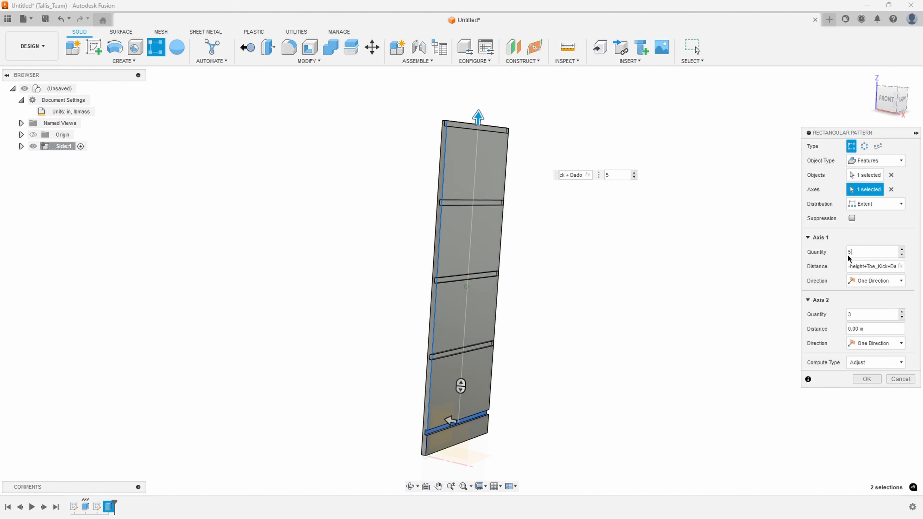
{"action": "left_click", "coordinate": [866, 380]}
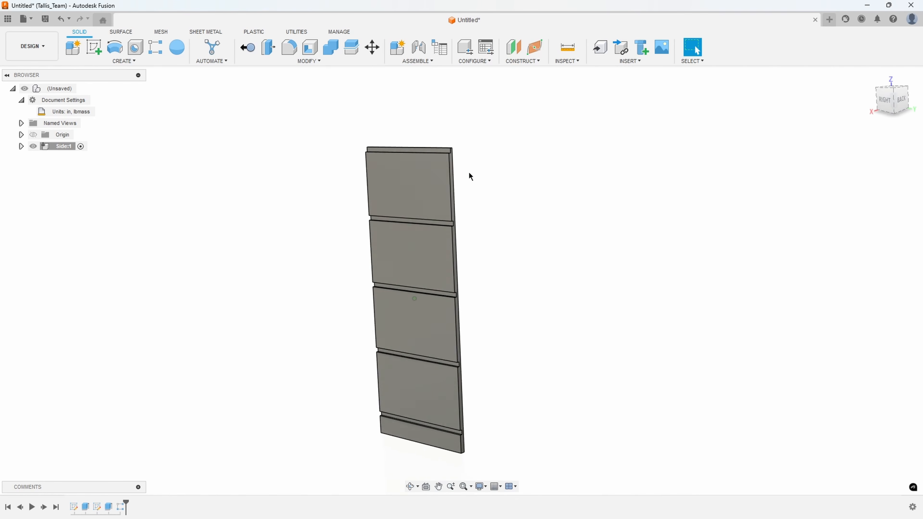
Step: Create a sketch on the narrow back edge face of the side panel
{"action": "middle_click_drag", "start_coordinate": [451, 244], "coordinate": [451, 159], "text": "shift"}
{"action": "scroll", "coordinate": [445, 194], "scroll_direction": "up", "scroll_amount": 3}
{"action": "right_click", "coordinate": [445, 164]}
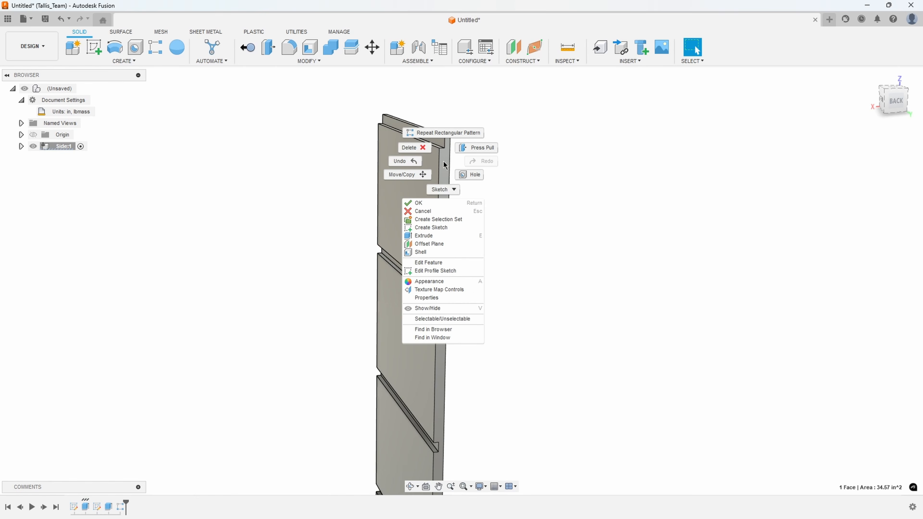
{"action": "left_click", "coordinate": [431, 227]}
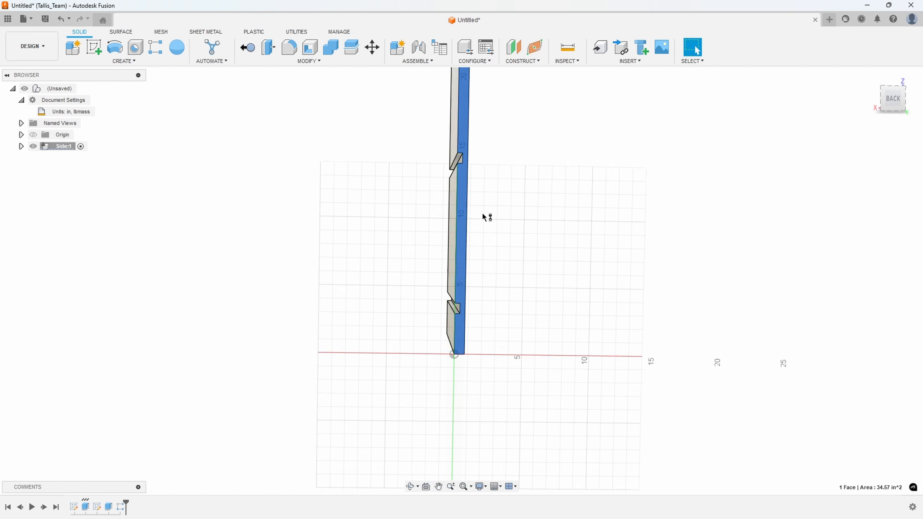
{"action": "mouse_move", "coordinate": [516, 134]}
{"action": "middle_mouse_down"}
{"action": "mouse_move", "coordinate": [515, 330]}
{"action": "mouse_move", "coordinate": [541, 287]}
{"action": "middle_mouse_up"}
{"action": "scroll", "coordinate": [541, 287], "scroll_direction": "down", "scroll_amount": 2}
{"action": "middle_click_drag", "start_coordinate": [546, 172], "coordinate": [544, 291]}
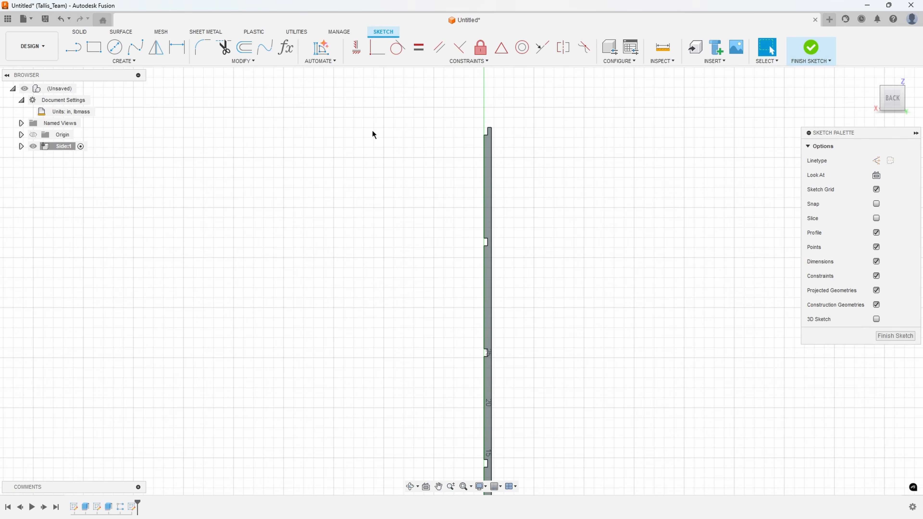
Step: Project the outline of the panel's back edge face into the sketch
{"action": "key", "text": "p"}
{"action": "scroll", "coordinate": [505, 138], "scroll_direction": "up", "scroll_amount": 2}
{"action": "left_click", "coordinate": [480, 156]}
{"action": "key", "text": "Return"}
Step: Sketch a two-point rectangle over the dado-side half of the back edge, from the top notch's inner corner to the origin, and finish the sketch
{"action": "left_click", "coordinate": [94, 47]}
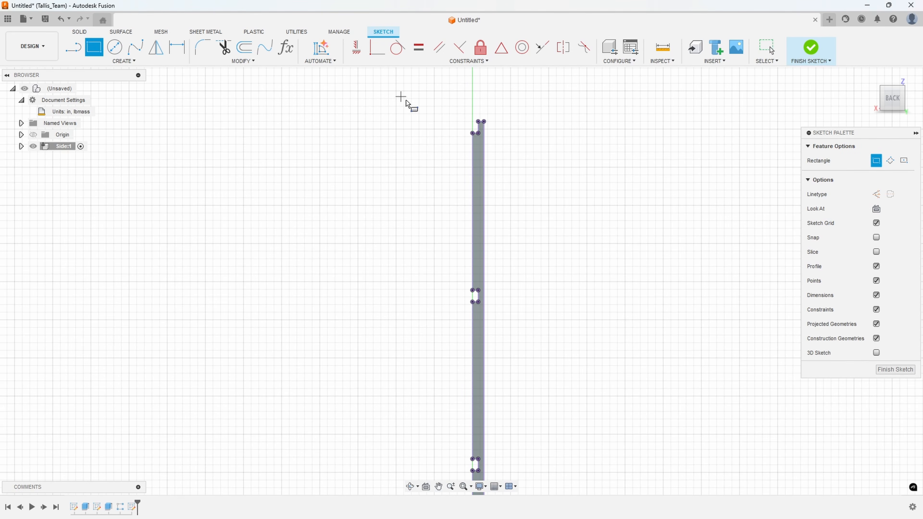
{"action": "left_click", "coordinate": [479, 124]}
{"action": "middle_click_drag", "start_coordinate": [491, 282], "coordinate": [550, 171]}
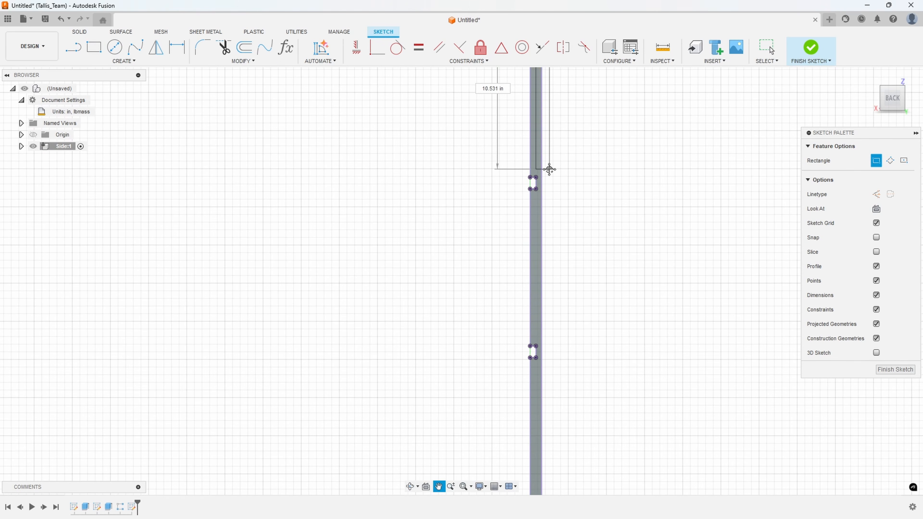
{"action": "middle_click_drag", "start_coordinate": [551, 445], "coordinate": [552, 235]}
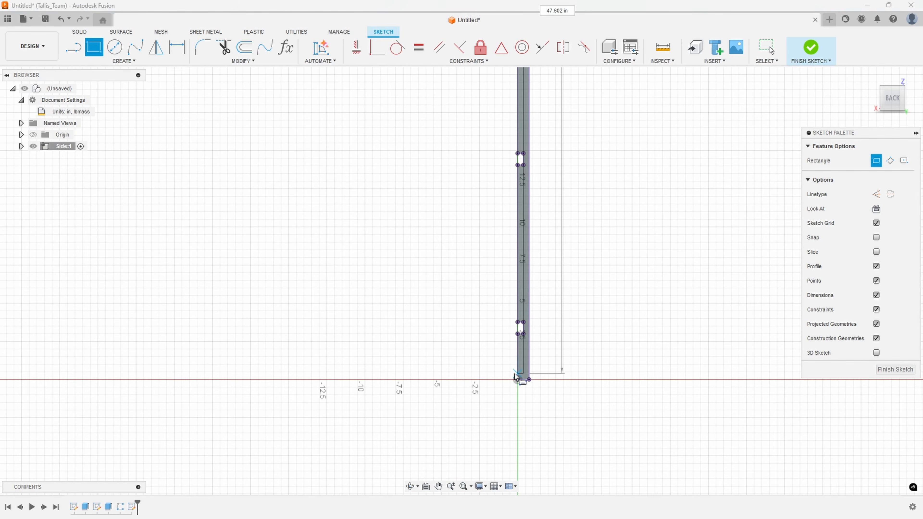
{"action": "left_click", "coordinate": [517, 381]}
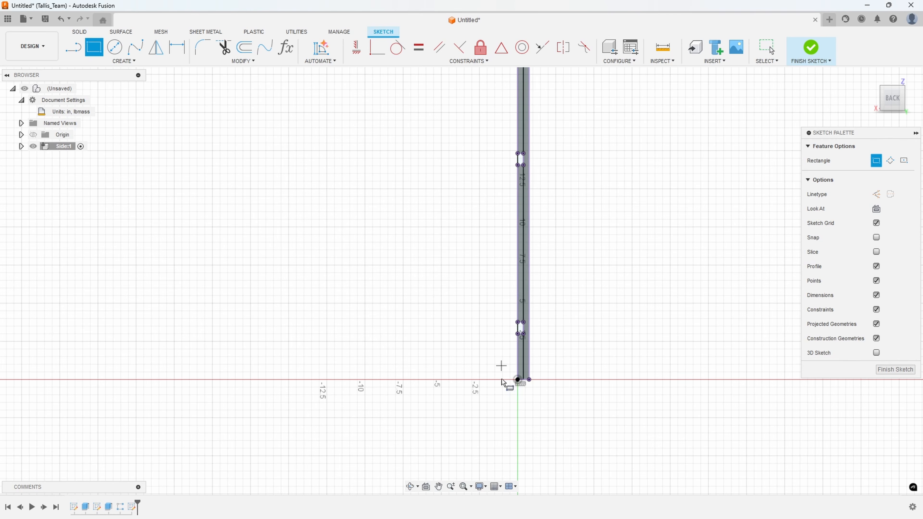
{"action": "scroll", "coordinate": [534, 382], "scroll_direction": "up", "scroll_amount": 3}
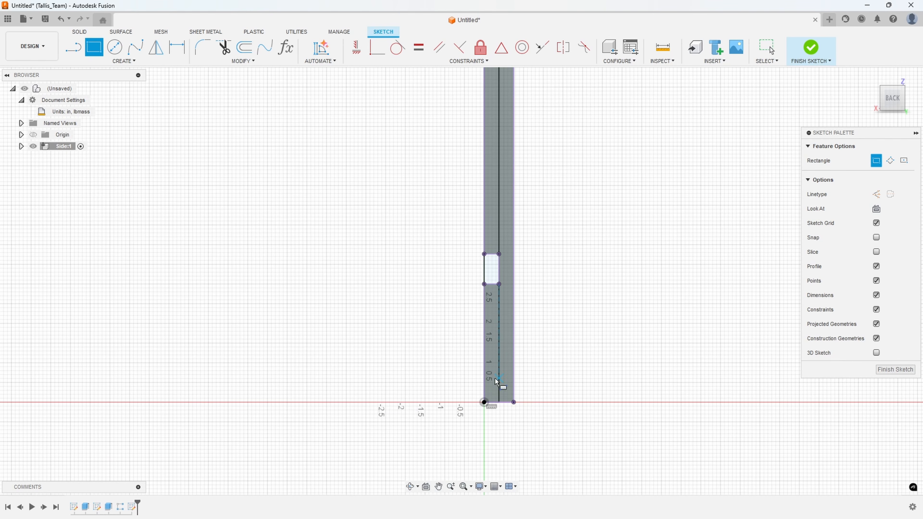
{"action": "left_click", "coordinate": [896, 369]}
Step: Extrude-cut all the rabbet strip profiles along the full length of the panel's back edge, defining the distance as Backply=-.25
{"action": "scroll", "coordinate": [448, 141], "scroll_direction": "up", "scroll_amount": 4}
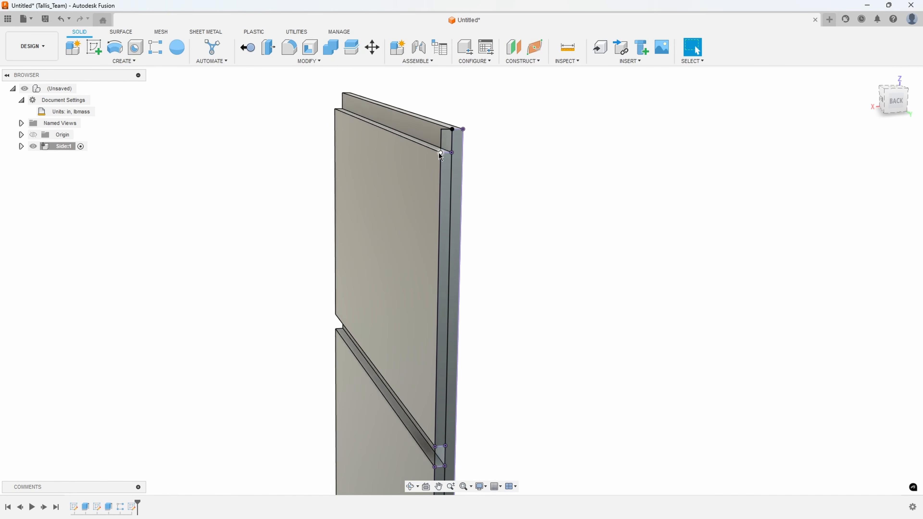
{"action": "left_click", "coordinate": [447, 141]}
{"action": "scroll", "coordinate": [473, 291], "scroll_direction": "down", "scroll_amount": 5}
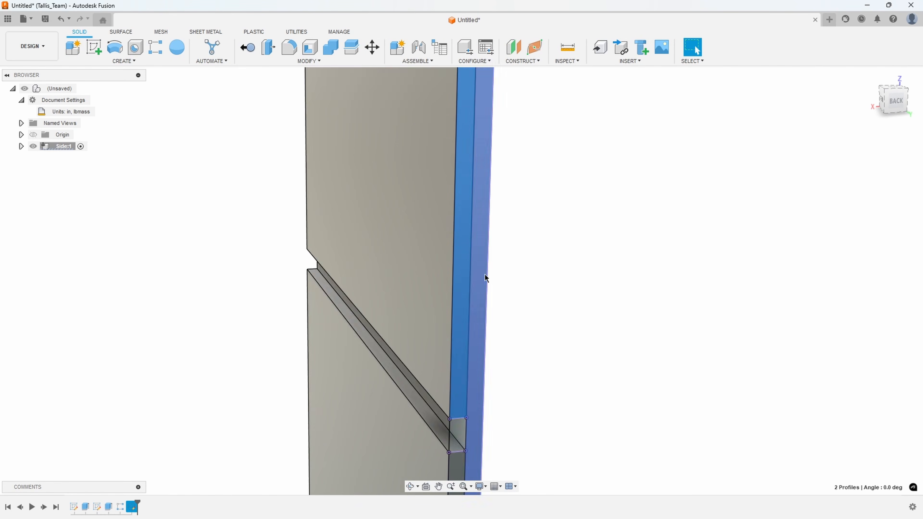
{"action": "left_click", "coordinate": [486, 299], "text": "ctrl"}
{"action": "scroll", "coordinate": [486, 299], "scroll_direction": "up", "scroll_amount": 5}
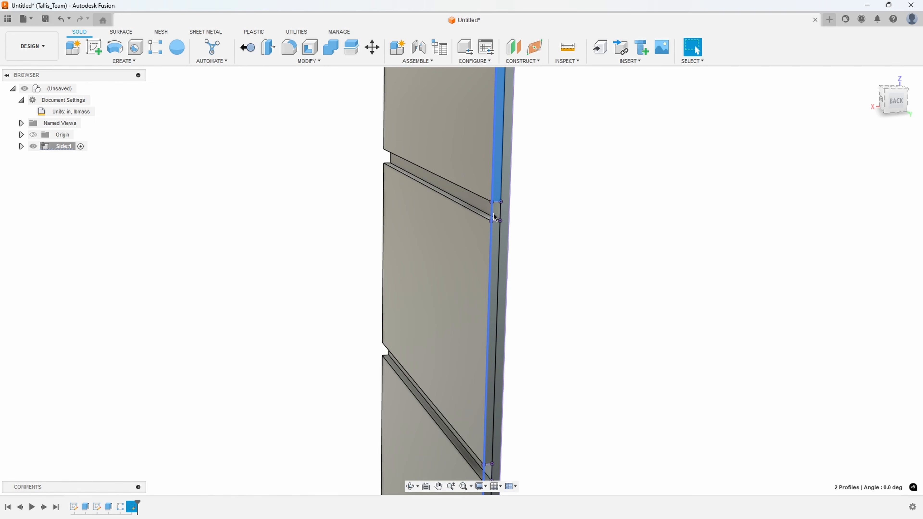
{"action": "left_click", "coordinate": [495, 212], "text": "ctrl"}
{"action": "left_click", "coordinate": [495, 250], "text": "ctrl"}
{"action": "middle_click_drag", "start_coordinate": [522, 335], "coordinate": [536, 58]}
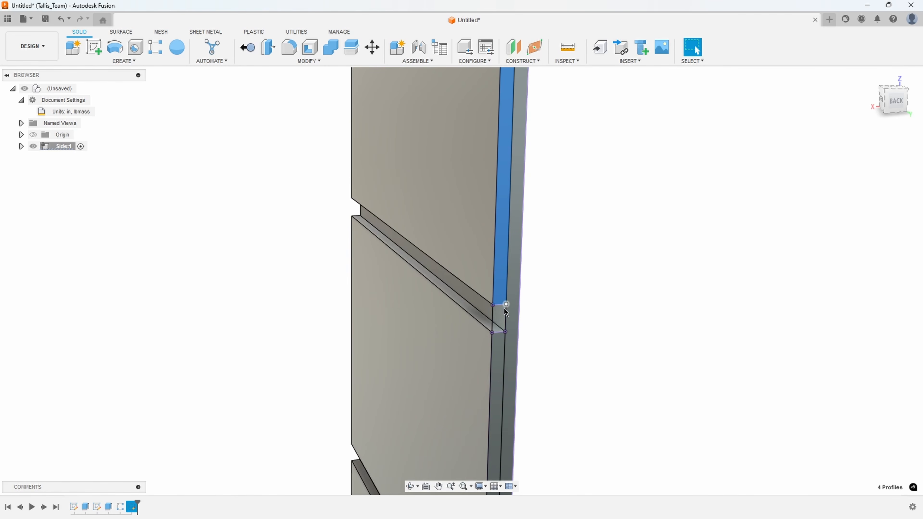
{"action": "middle_click_drag", "start_coordinate": [544, 355], "coordinate": [540, 216]}
{"action": "left_click", "coordinate": [525, 210], "text": "ctrl"}
{"action": "left_click", "coordinate": [527, 251], "text": "ctrl"}
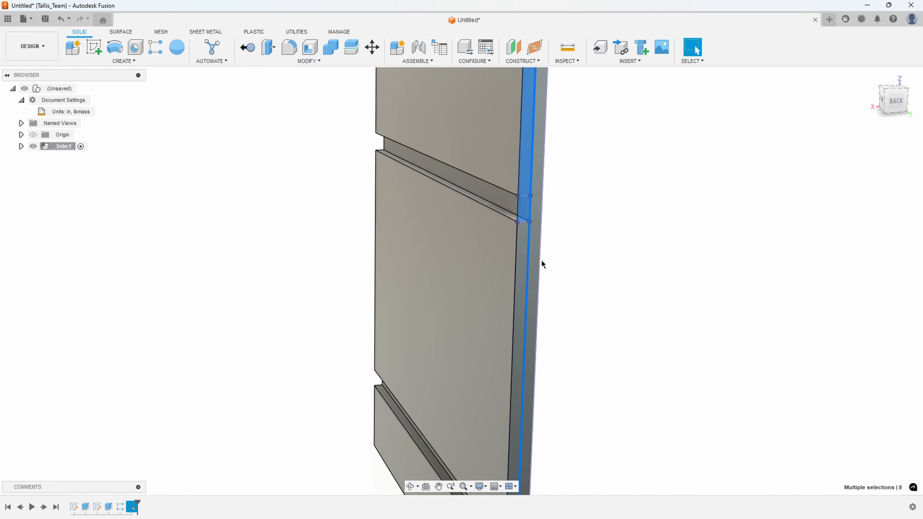
{"action": "left_click", "coordinate": [523, 243], "text": "ctrl"}
{"action": "middle_click_drag", "start_coordinate": [523, 243], "coordinate": [603, 166]}
{"action": "left_click", "coordinate": [532, 315], "text": "ctrl"}
{"action": "right_click", "coordinate": [533, 315]}
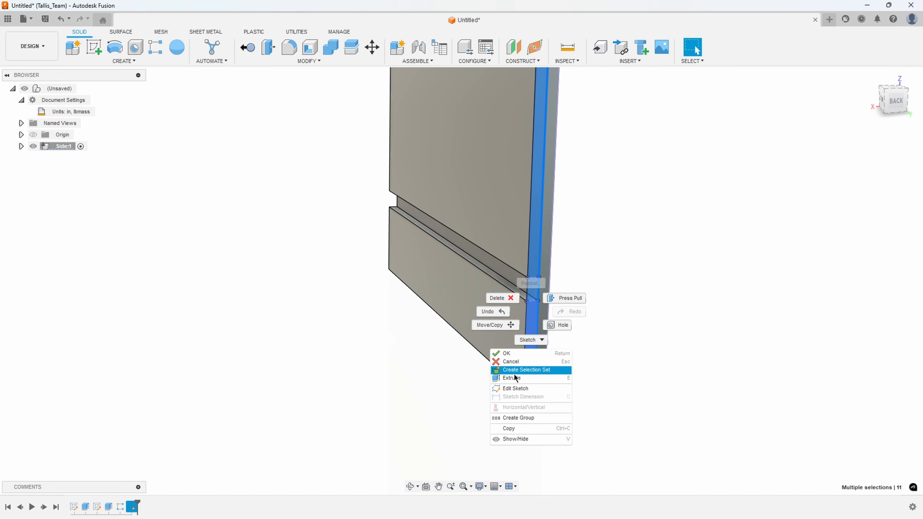
{"action": "left_click", "coordinate": [530, 371]}
{"action": "left_click_drag", "start_coordinate": [530, 351], "coordinate": [517, 341]}
{"action": "middle_click_drag", "start_coordinate": [610, 357], "coordinate": [659, 350], "text": "shift"}
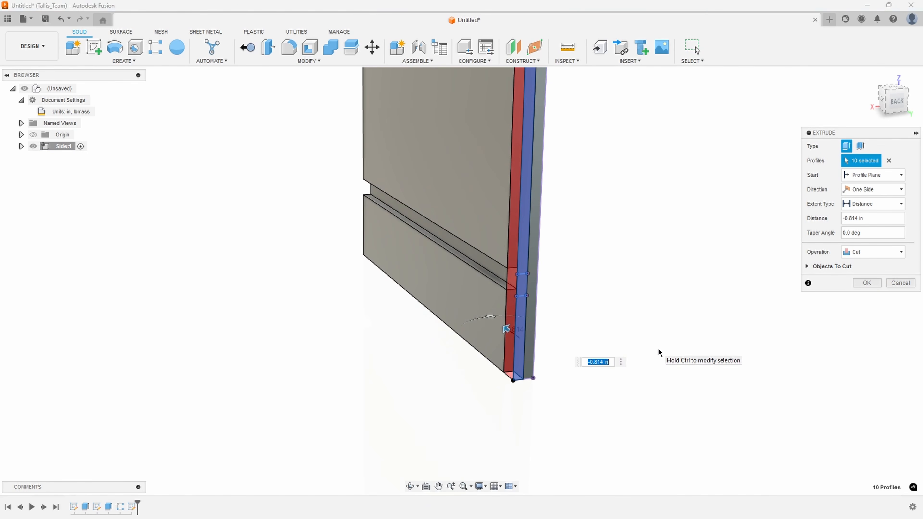
{"action": "type", "text": "Backply=-.25"}
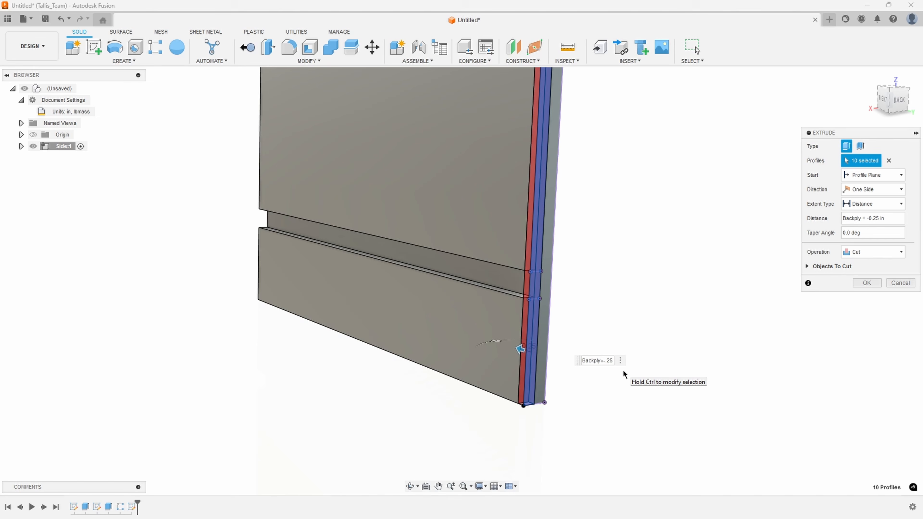
{"action": "key", "text": "Return"}
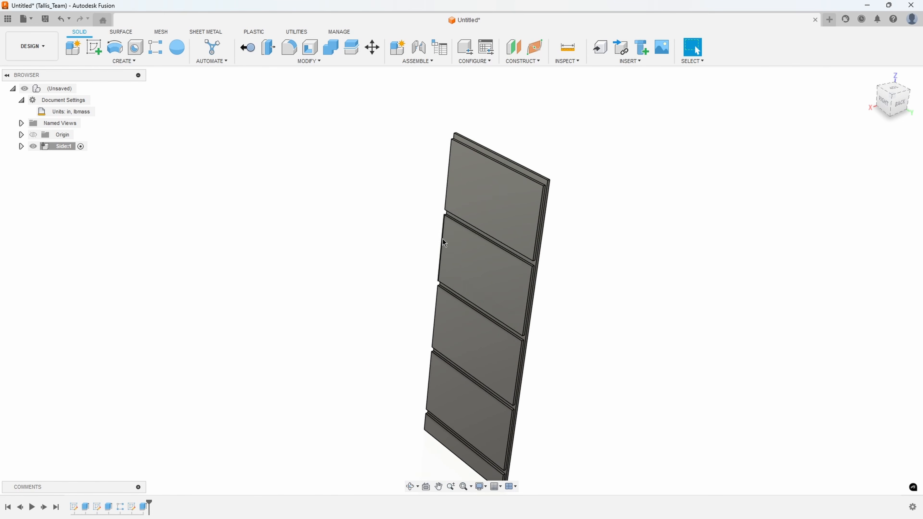
Step: Create a new active component named Back under the top-level assembly
{"action": "right_click", "coordinate": [59, 90]}
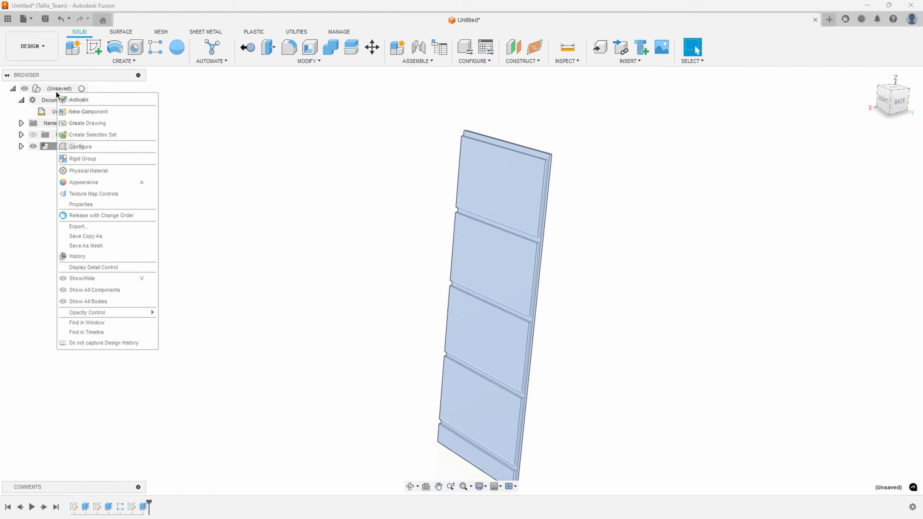
{"action": "left_click", "coordinate": [88, 111]}
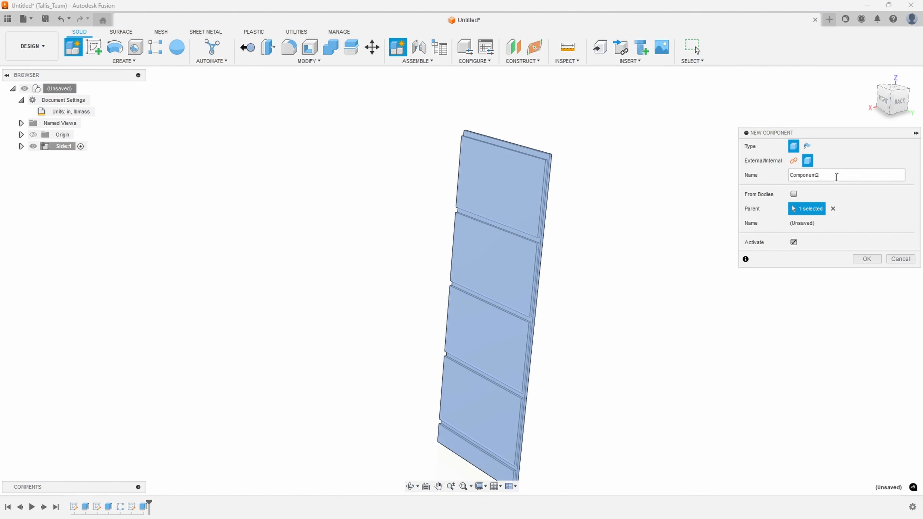
{"action": "type", "text": "Back"}
{"action": "key", "text": "Return"}
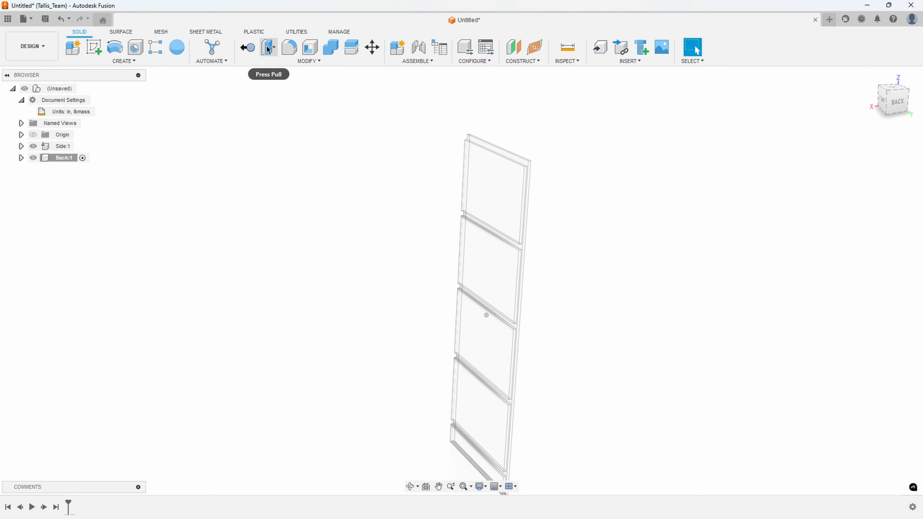
Step: Create a sketch in the Back component on the back edge face of the side panel
{"action": "left_click", "coordinate": [94, 47]}
{"action": "scroll", "coordinate": [519, 154], "scroll_direction": "up", "scroll_amount": 4}
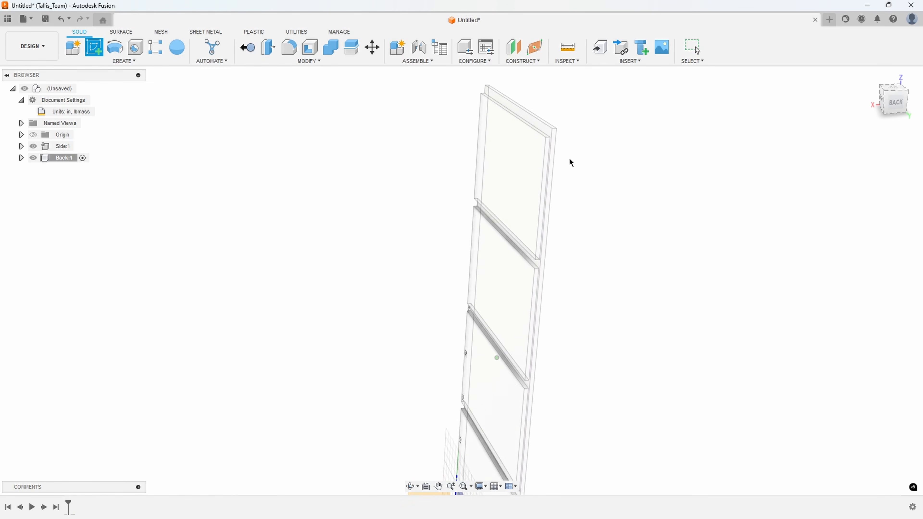
{"action": "left_click", "coordinate": [531, 145]}
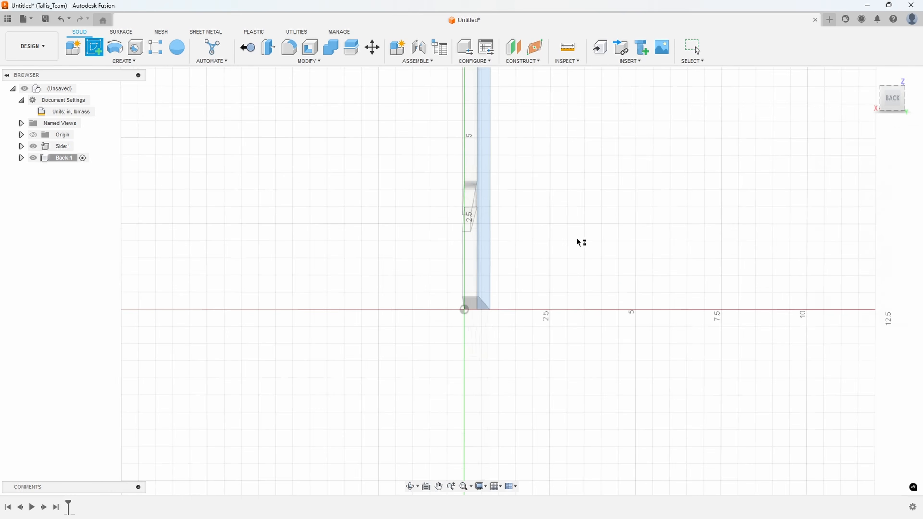
{"action": "middle_click_drag", "start_coordinate": [381, 208], "coordinate": [392, 262]}
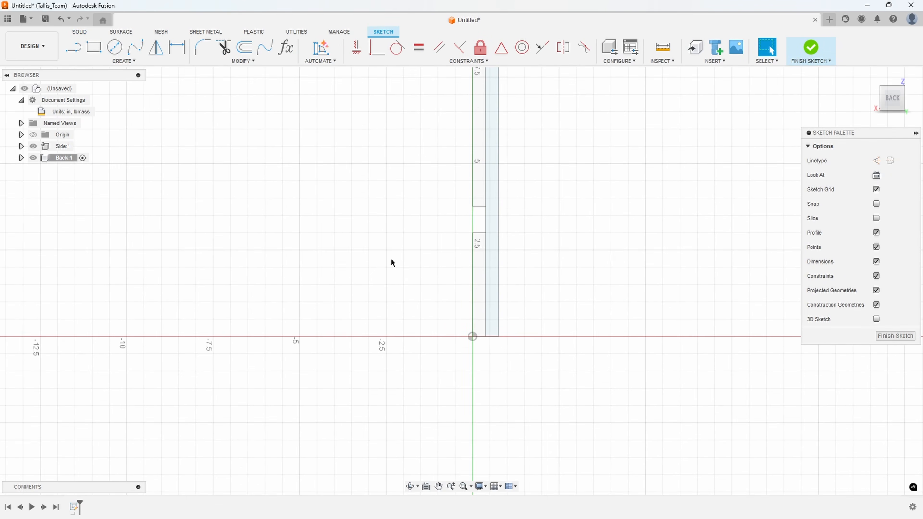
Step: Project the outline of the rabbet face below the lowest dado into the sketch, using the specified-entities selection filter
{"action": "key", "text": "p"}
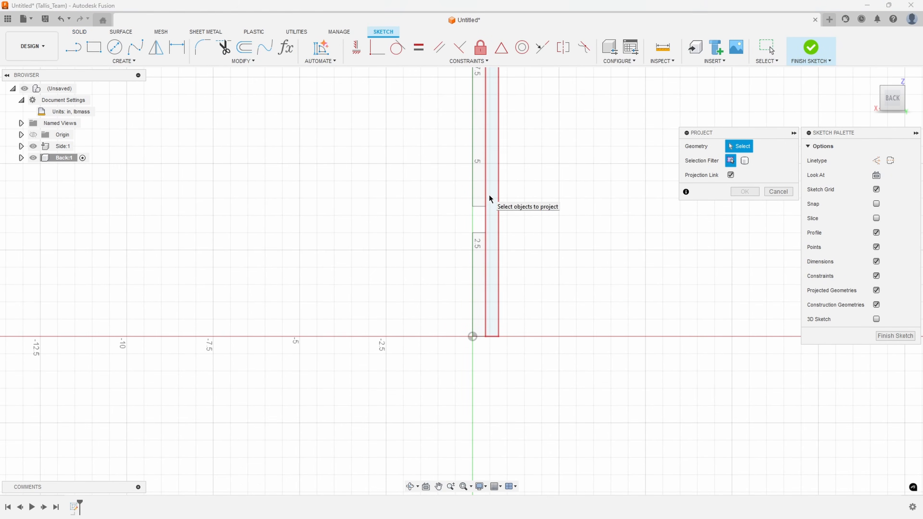
{"action": "left_click", "coordinate": [745, 160]}
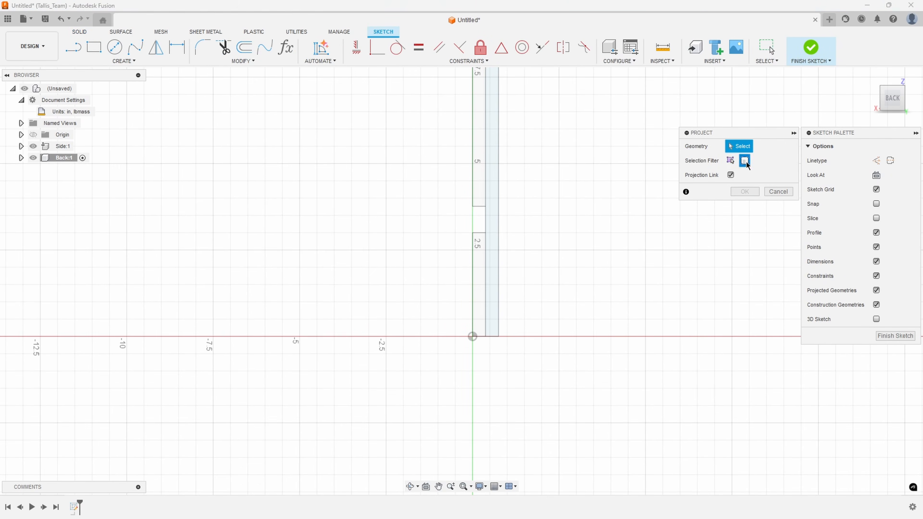
{"action": "left_click", "coordinate": [494, 270]}
{"action": "left_click", "coordinate": [731, 160]}
{"action": "left_click", "coordinate": [484, 329]}
{"action": "left_click", "coordinate": [745, 192]}
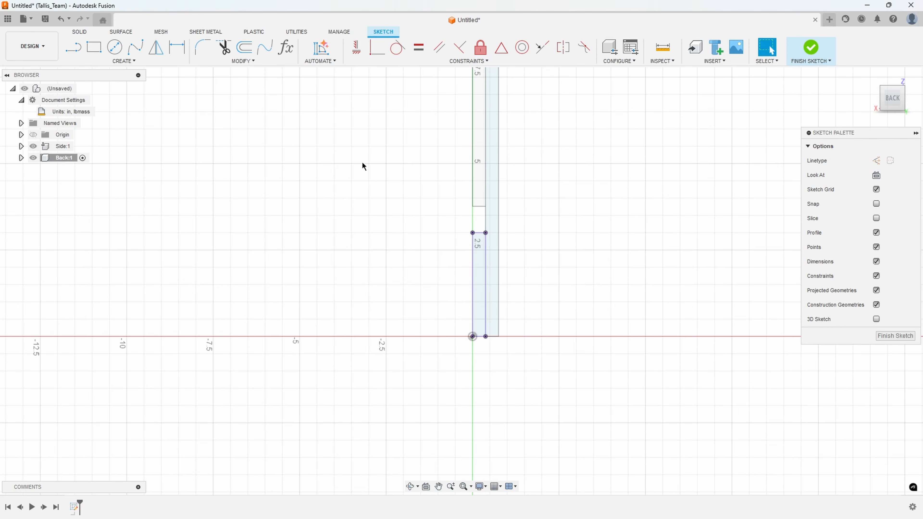
Step: Draw a two-point rectangle from the rabbet's lower inner corner, using the height parameter vertically and a width parameter of 48 in horizontally
{"action": "left_click", "coordinate": [94, 47]}
{"action": "left_click", "coordinate": [486, 336]}
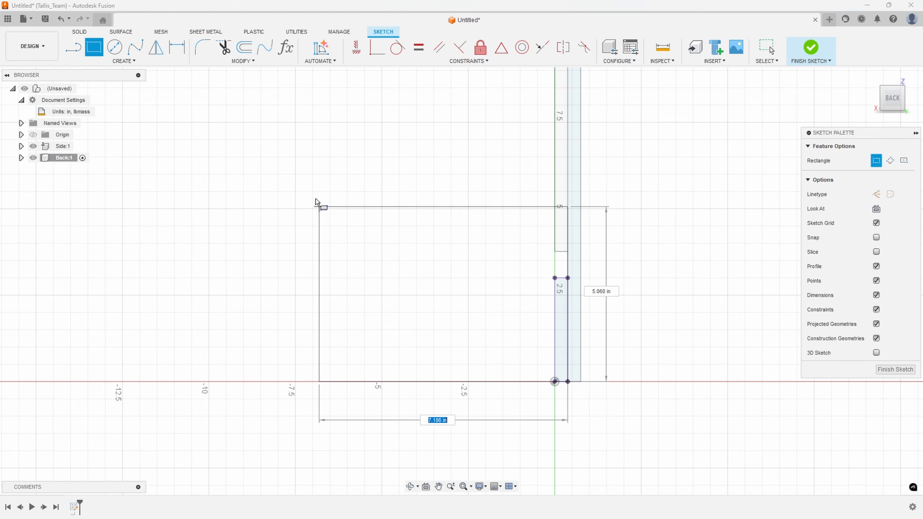
{"action": "key", "text": "Tab"}
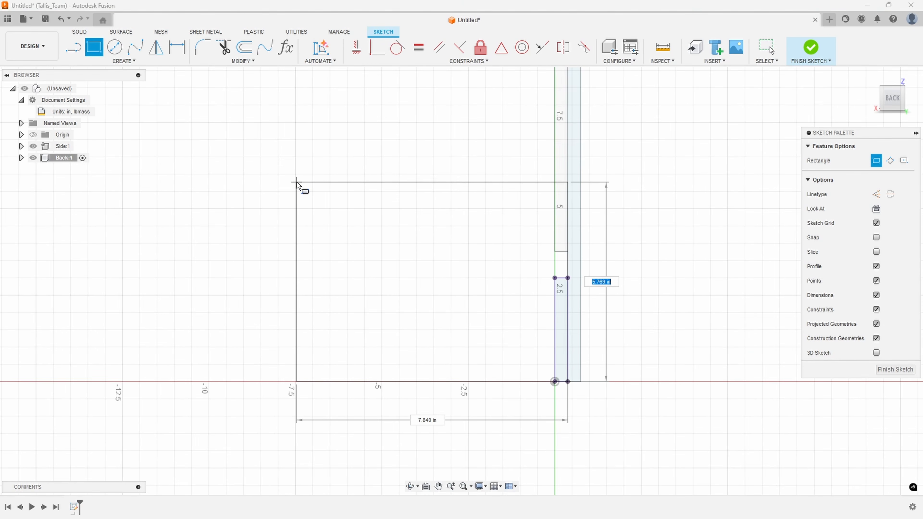
{"action": "type", "text": "H"}
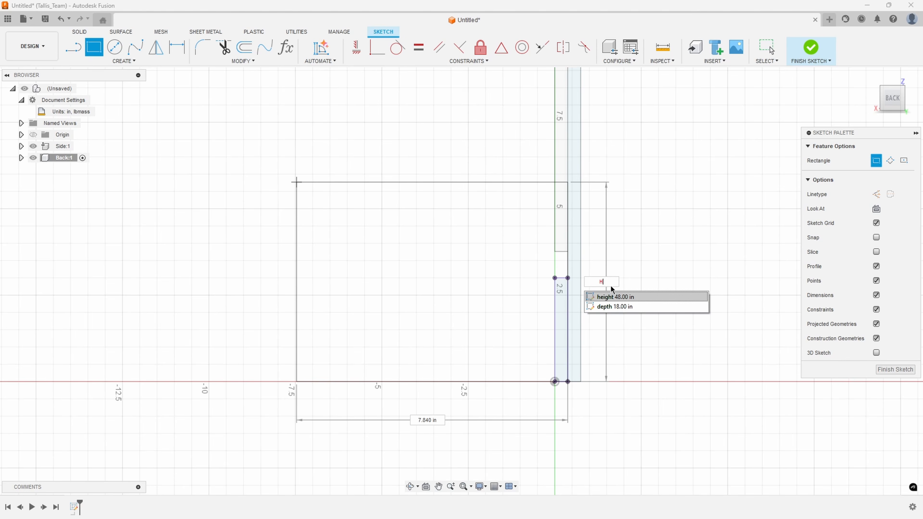
{"action": "left_click", "coordinate": [612, 297]}
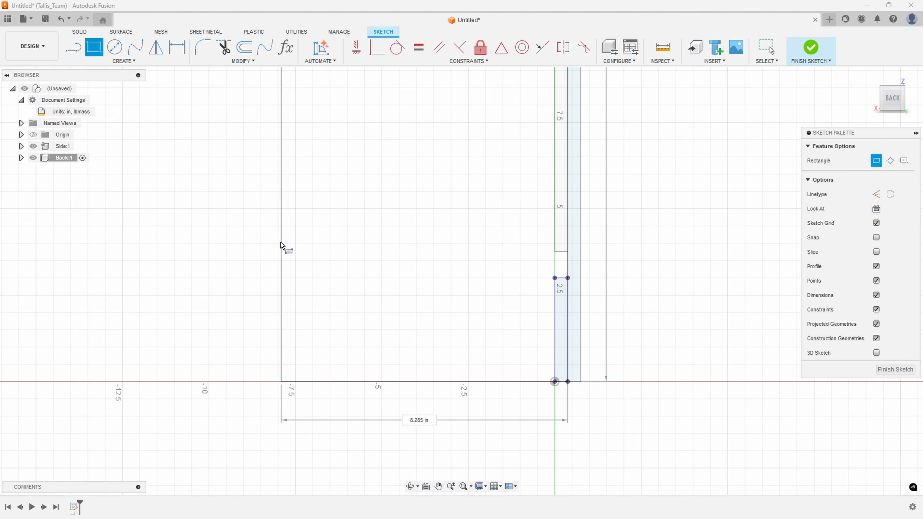
{"action": "key", "text": "Tab"}
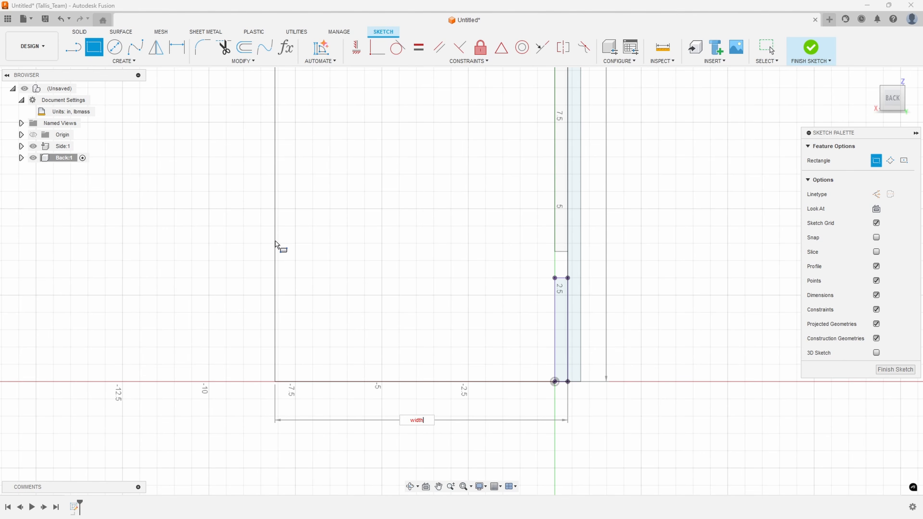
{"action": "key", "text": "Return"}
{"action": "key", "text": "Escape"}
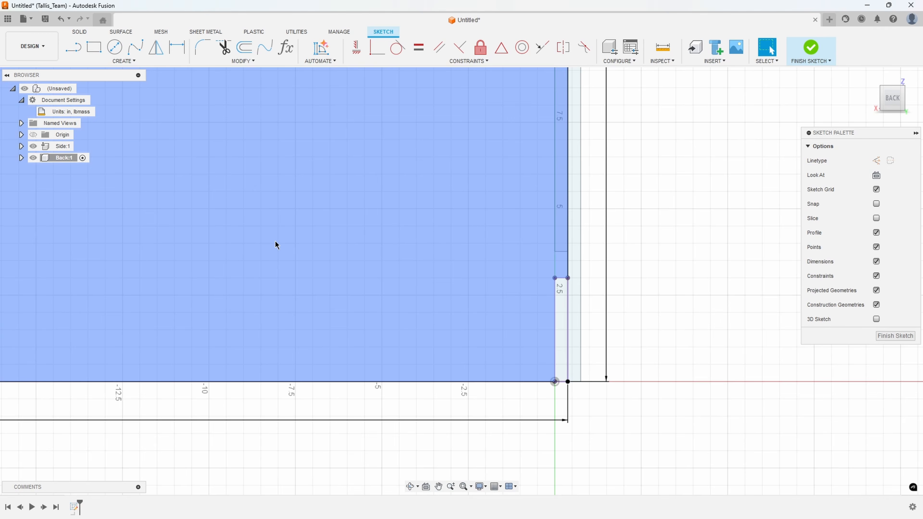
Step: Move the rectangle's height and width dimensions clear of its edges and finish the sketch
{"action": "scroll", "coordinate": [271, 246], "scroll_direction": "down", "scroll_amount": 5}
{"action": "scroll", "coordinate": [304, 393], "scroll_direction": "down", "scroll_amount": 7}
{"action": "scroll", "coordinate": [255, 348], "scroll_direction": "down", "scroll_amount": 1}
{"action": "middle_click_drag", "start_coordinate": [255, 348], "coordinate": [375, 417]}
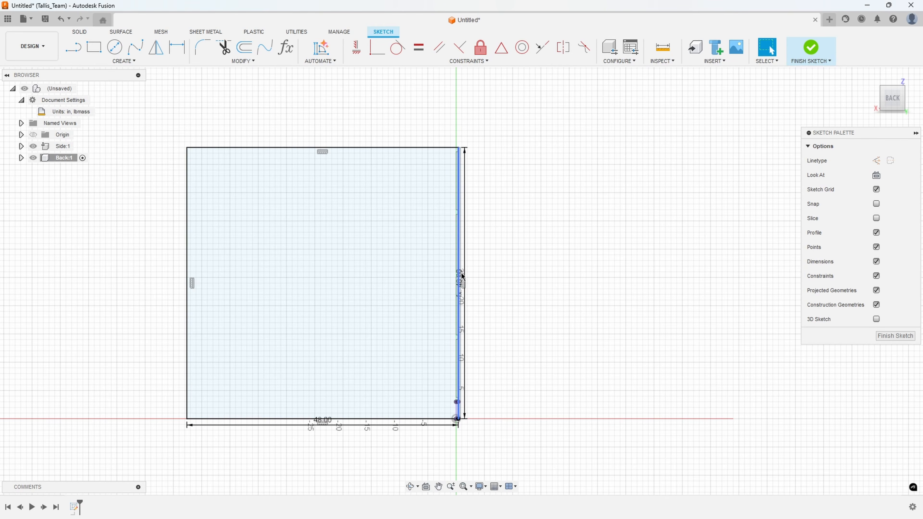
{"action": "scroll", "coordinate": [461, 276], "scroll_direction": "up", "scroll_amount": 5}
{"action": "left_click_drag", "start_coordinate": [460, 278], "coordinate": [514, 334]}
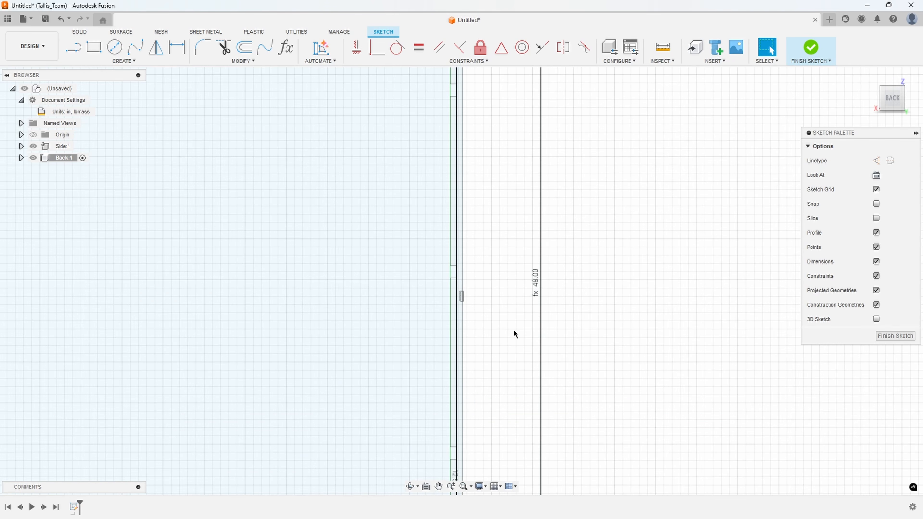
{"action": "scroll", "coordinate": [513, 331], "scroll_direction": "down", "scroll_amount": 5}
{"action": "middle_click_drag", "start_coordinate": [514, 331], "coordinate": [560, 268]}
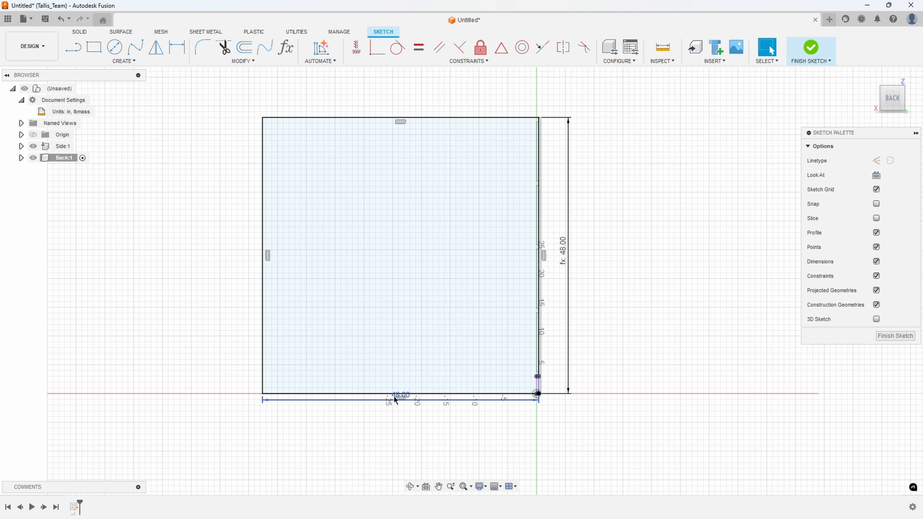
{"action": "left_click_drag", "start_coordinate": [396, 399], "coordinate": [399, 419]}
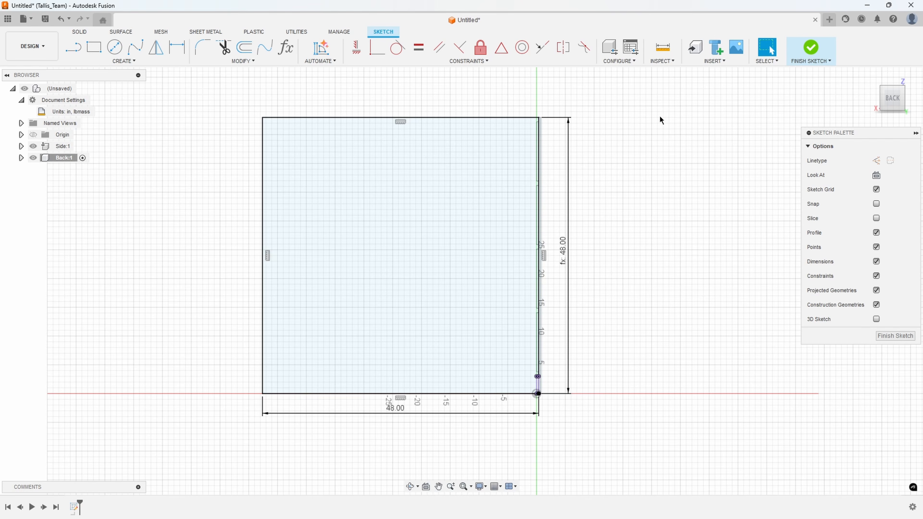
{"action": "left_click", "coordinate": [811, 49]}
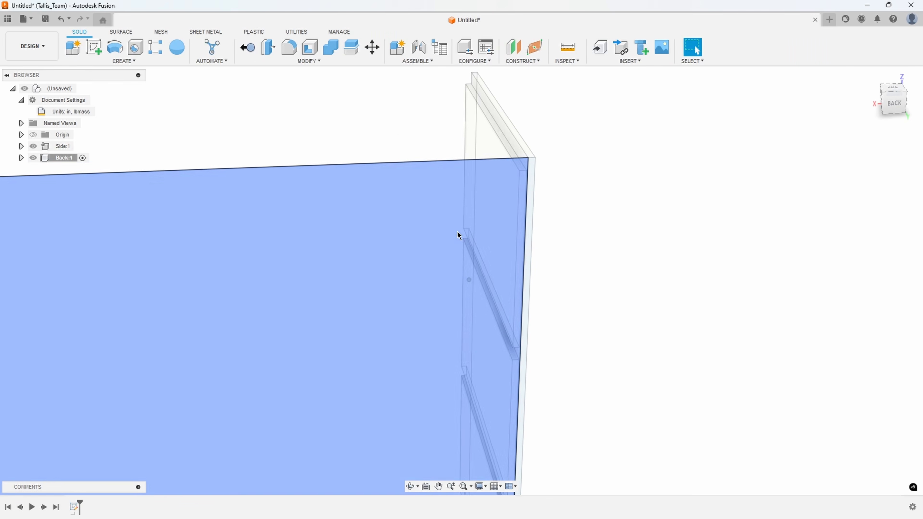
Step: Extrude the back panel's rectangle profile by a distance of -Backply as a new body, so it fills the side panel's rabbet
{"action": "left_click", "coordinate": [448, 224]}
{"action": "right_click", "coordinate": [447, 223]}
{"action": "left_click", "coordinate": [433, 279]}
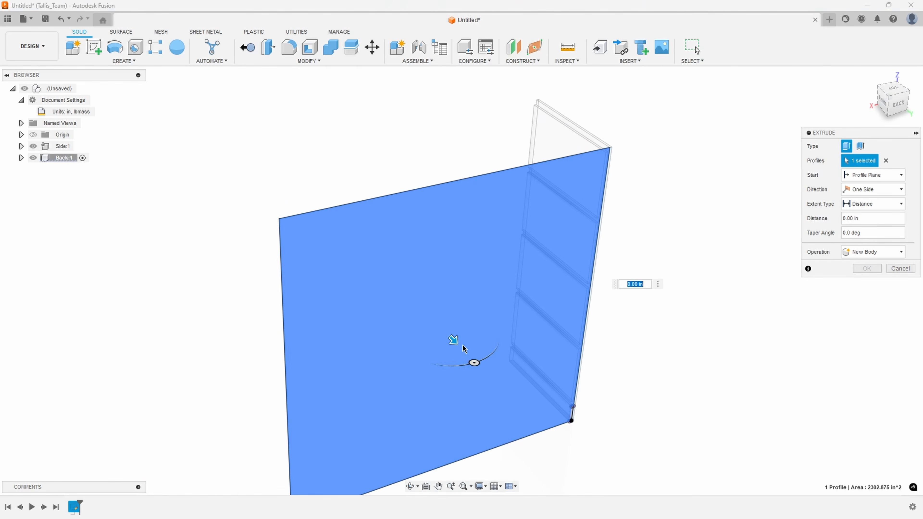
{"action": "left_click_drag", "start_coordinate": [453, 341], "coordinate": [454, 343]}
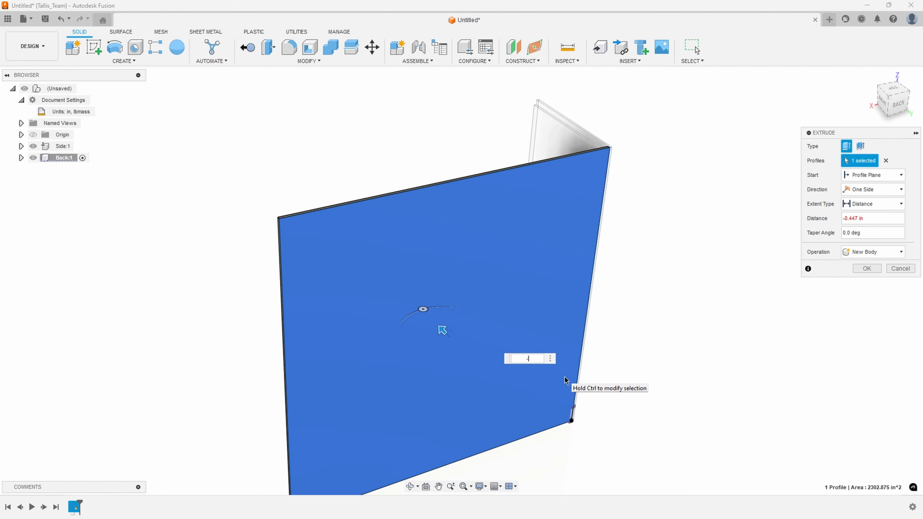
{"action": "type", "text": "-B"}
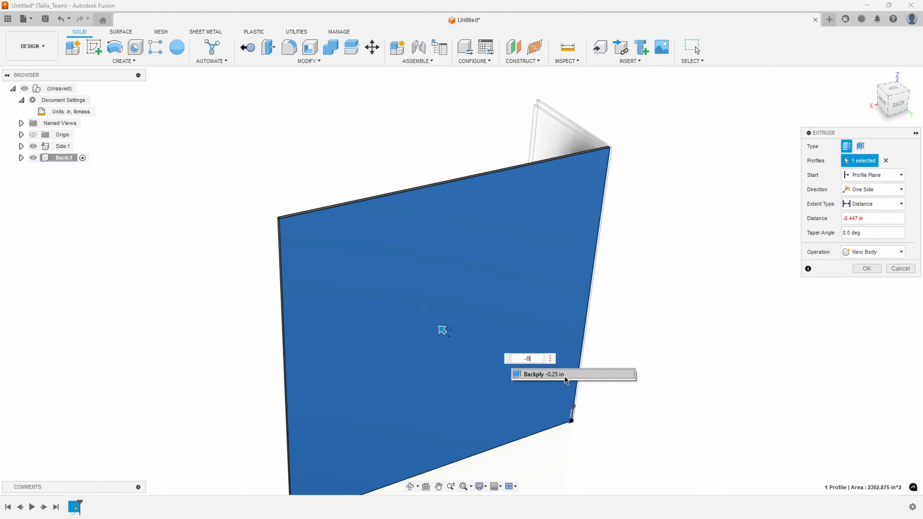
{"action": "left_click", "coordinate": [535, 375]}
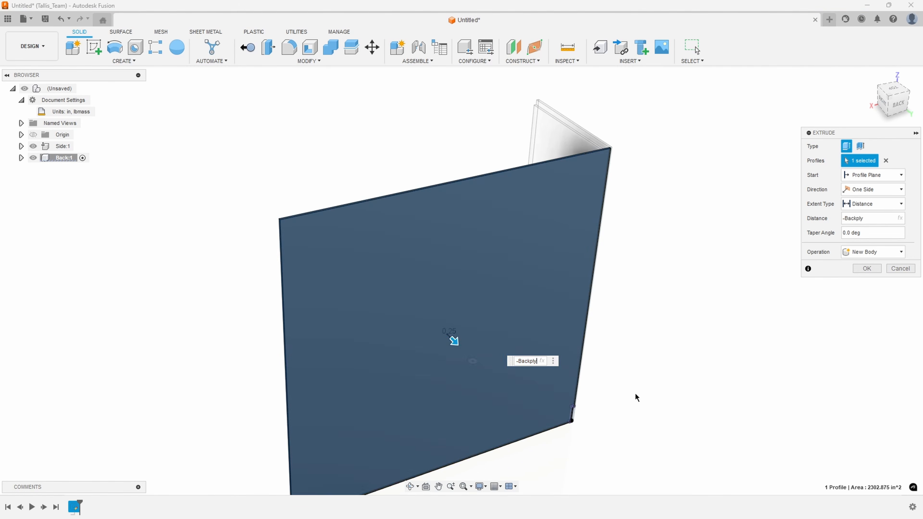
{"action": "middle_click_drag", "start_coordinate": [635, 393], "coordinate": [557, 238], "text": "shift"}
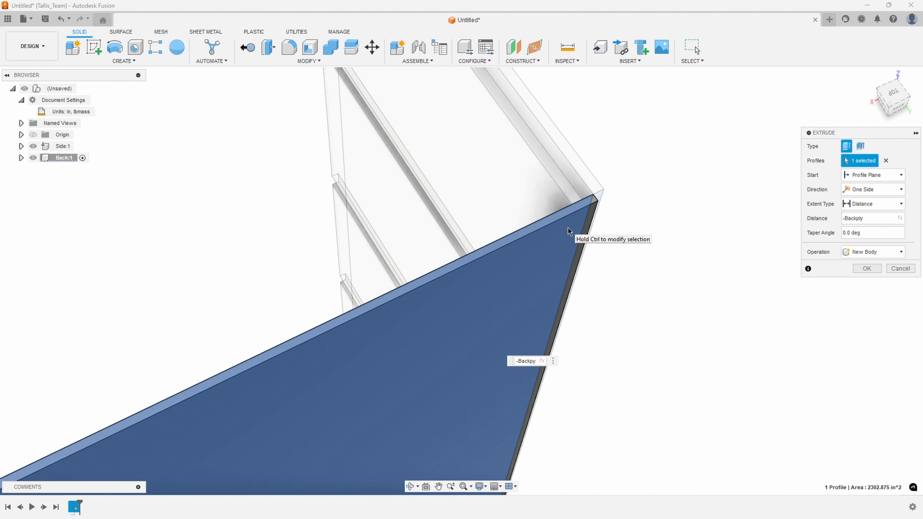
{"action": "middle_click_drag", "start_coordinate": [735, 257], "coordinate": [529, 353], "text": "shift"}
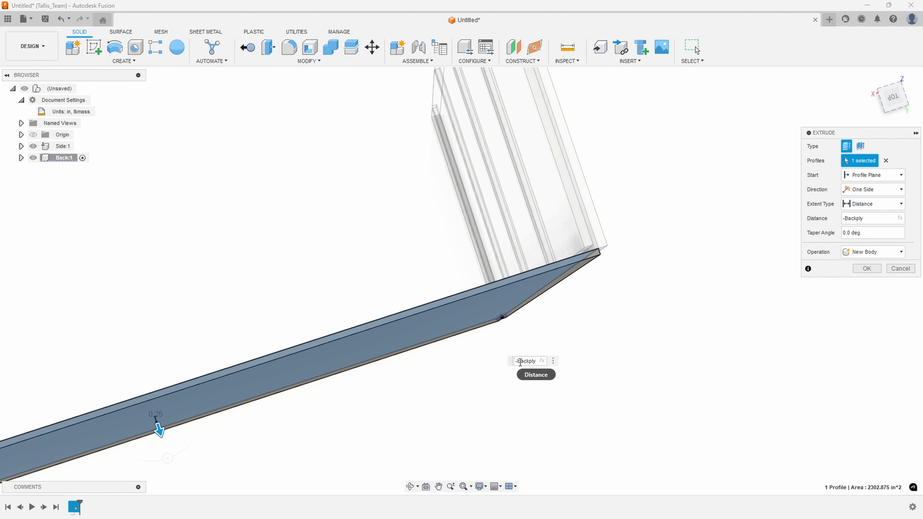
{"action": "key", "text": "BackSpace"}
{"action": "middle_click_drag", "start_coordinate": [536, 358], "coordinate": [731, 271], "text": "shift"}
{"action": "left_click", "coordinate": [867, 269]}
Step: Construct a midplane between the two opposite vertical end faces of the back panel and adjust the plane's displayed size
{"action": "middle_click_drag", "start_coordinate": [853, 274], "coordinate": [612, 172], "text": "shift"}
{"action": "middle_click_drag", "start_coordinate": [477, 211], "coordinate": [513, 86], "text": "shift"}
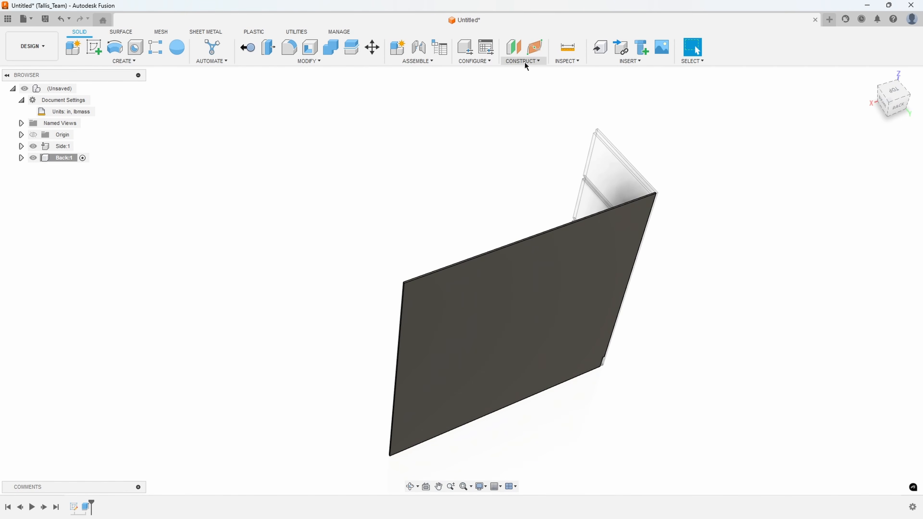
{"action": "left_click", "coordinate": [525, 65]}
{"action": "left_click", "coordinate": [526, 99]}
{"action": "scroll", "coordinate": [440, 220], "scroll_direction": "up", "scroll_amount": 3}
{"action": "scroll", "coordinate": [427, 266], "scroll_direction": "up", "scroll_amount": 2}
{"action": "middle_click_drag", "start_coordinate": [440, 220], "coordinate": [555, 289], "text": "shift"}
{"action": "left_click", "coordinate": [388, 227]}
{"action": "middle_click_drag", "start_coordinate": [568, 282], "coordinate": [523, 275], "text": "shift"}
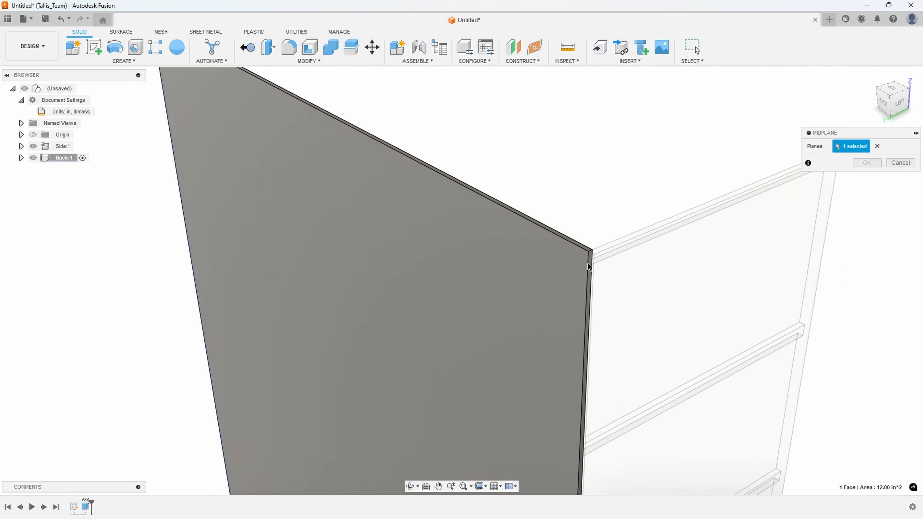
{"action": "scroll", "coordinate": [551, 262], "scroll_direction": "up", "scroll_amount": 8}
{"action": "middle_click_drag", "start_coordinate": [583, 210], "coordinate": [577, 295]}
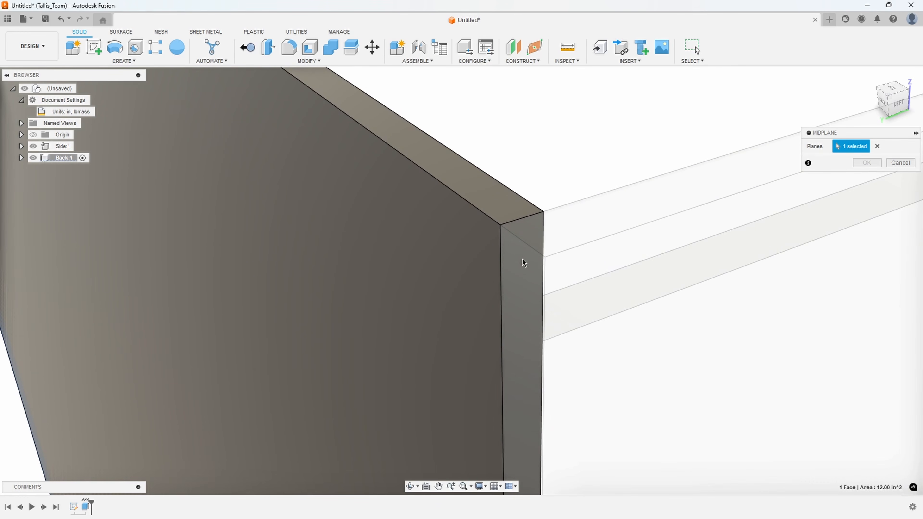
{"action": "left_click", "coordinate": [520, 270]}
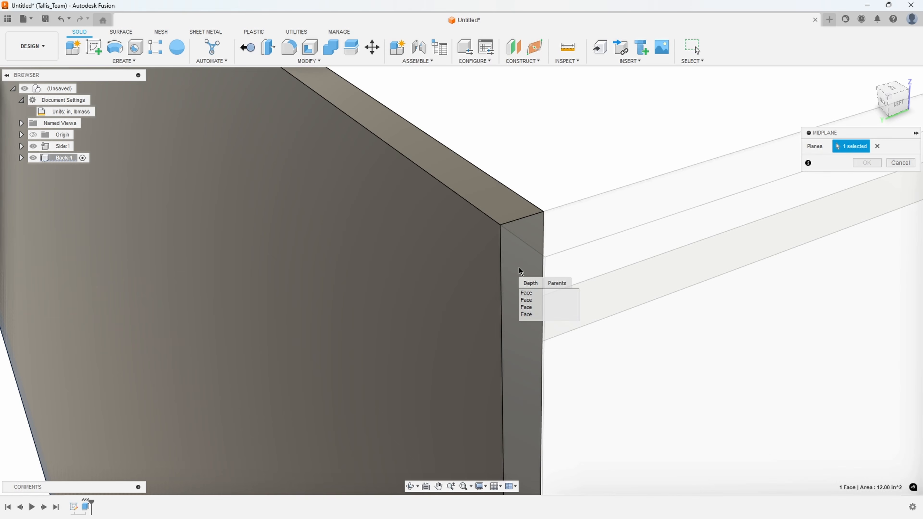
{"action": "left_click", "coordinate": [528, 309]}
{"action": "scroll", "coordinate": [545, 309], "scroll_direction": "down", "scroll_amount": 8}
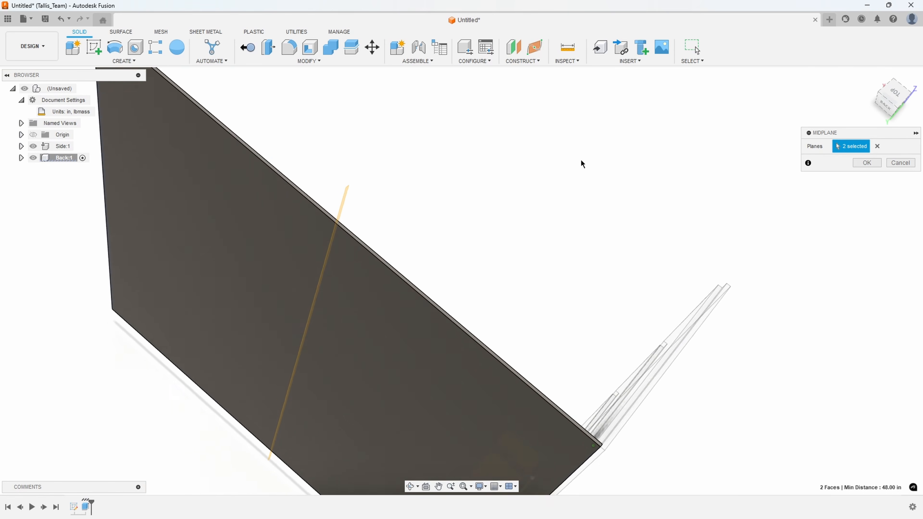
{"action": "left_click", "coordinate": [868, 163]}
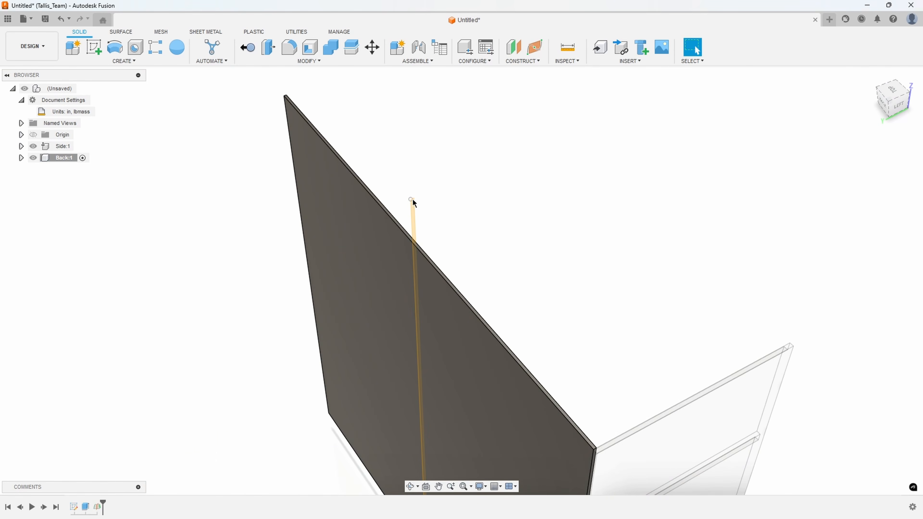
{"action": "left_click_drag", "start_coordinate": [411, 200], "coordinate": [433, 184]}
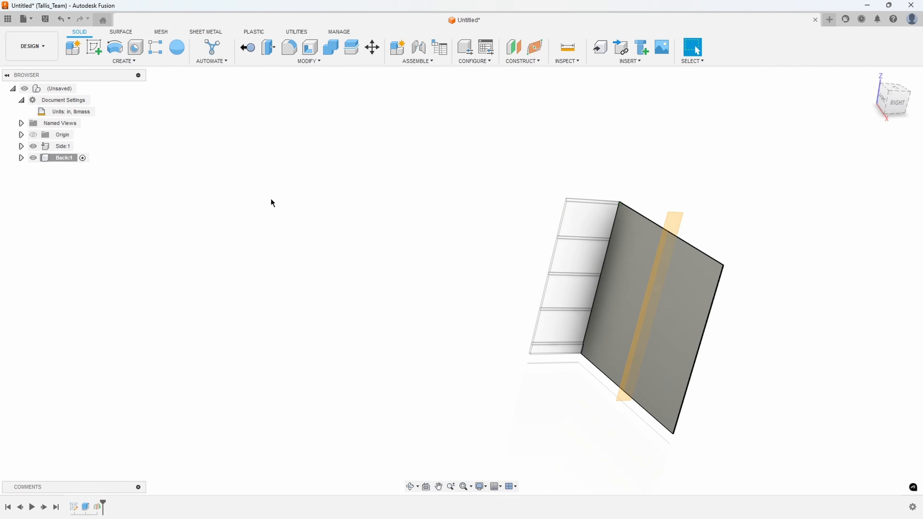
Step: Activate the top-level assembly and mirror the Side component across the back panel's midplane
{"action": "left_click", "coordinate": [83, 88]}
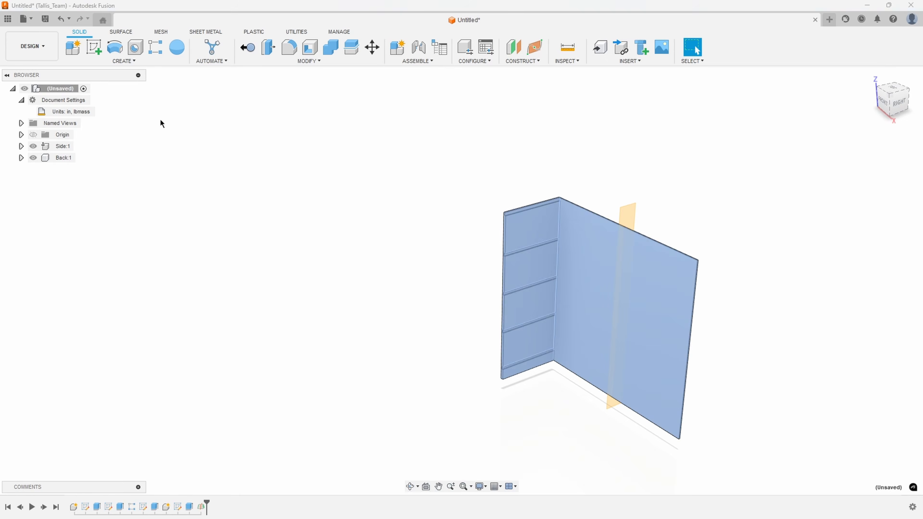
{"action": "left_click", "coordinate": [126, 61]}
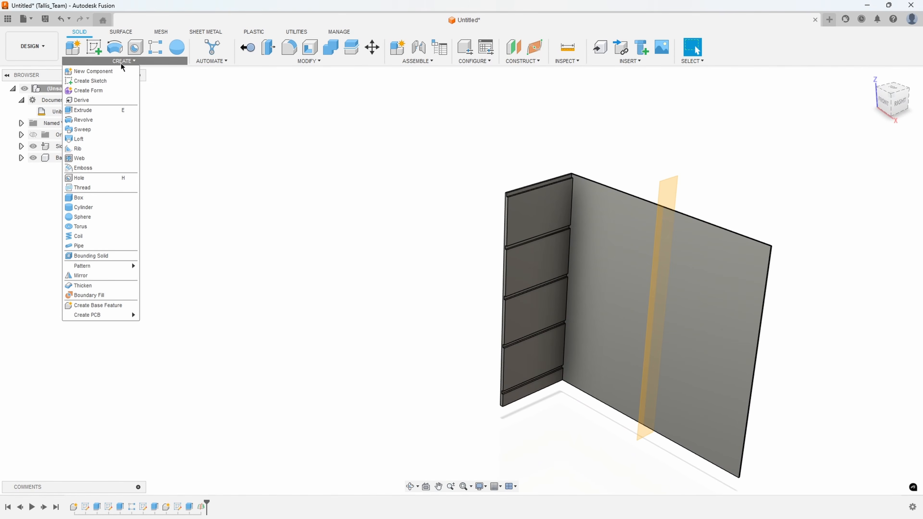
{"action": "left_click", "coordinate": [81, 275]}
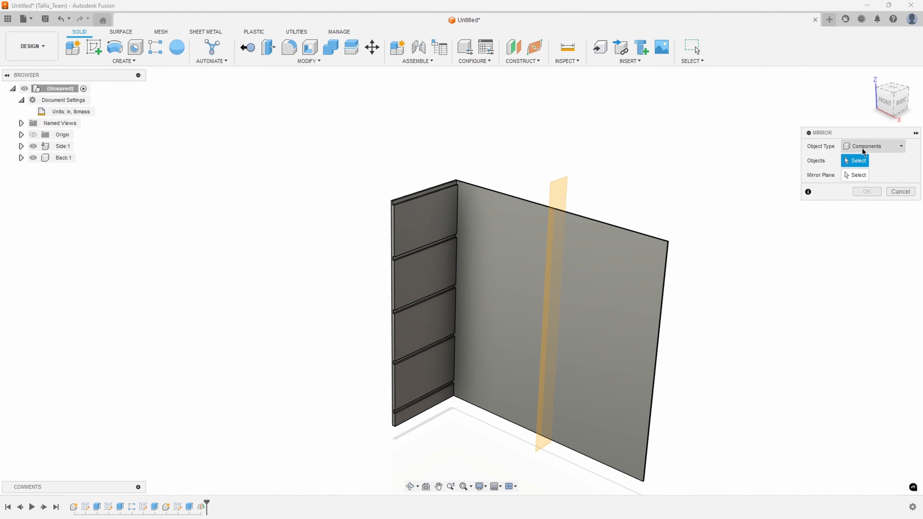
{"action": "left_click", "coordinate": [62, 147]}
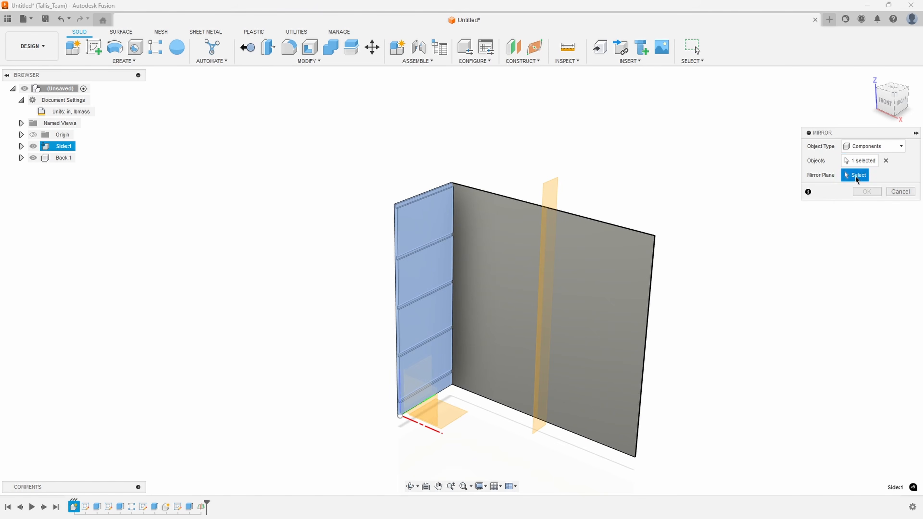
{"action": "left_click", "coordinate": [857, 177]}
{"action": "left_click", "coordinate": [526, 173]}
{"action": "left_click", "coordinate": [867, 191]}
{"action": "middle_click_drag", "start_coordinate": [806, 205], "coordinate": [664, 381], "text": "shift"}
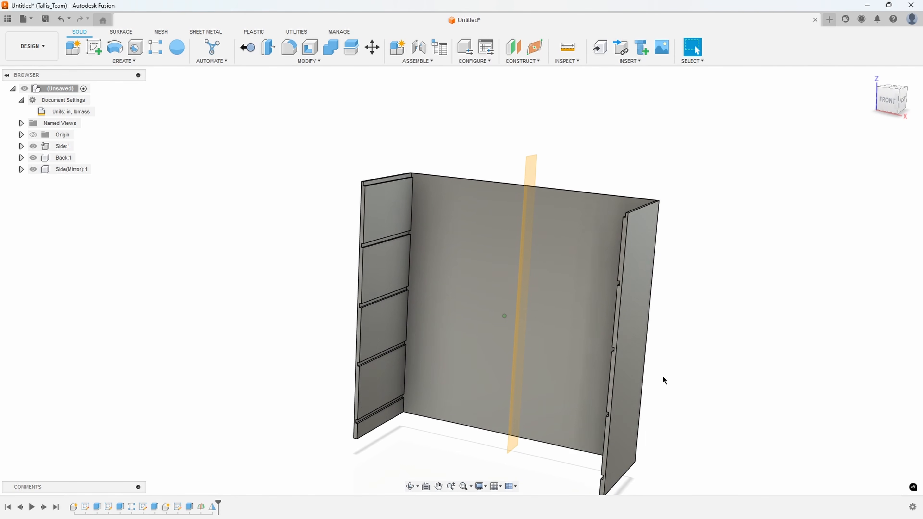
Step: Create a new active internal component named Shelf under the top-level assembly
{"action": "right_click", "coordinate": [57, 93]}
{"action": "left_click", "coordinate": [69, 97]}
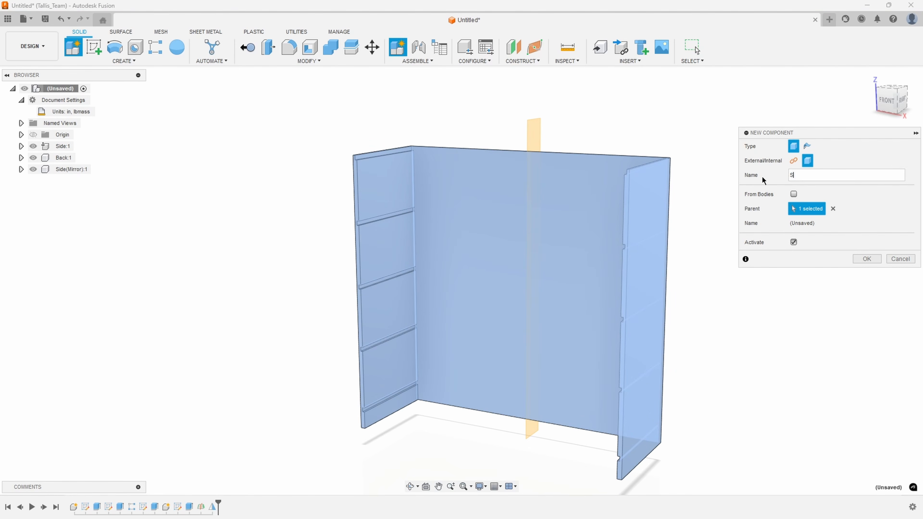
{"action": "key", "text": "Return"}
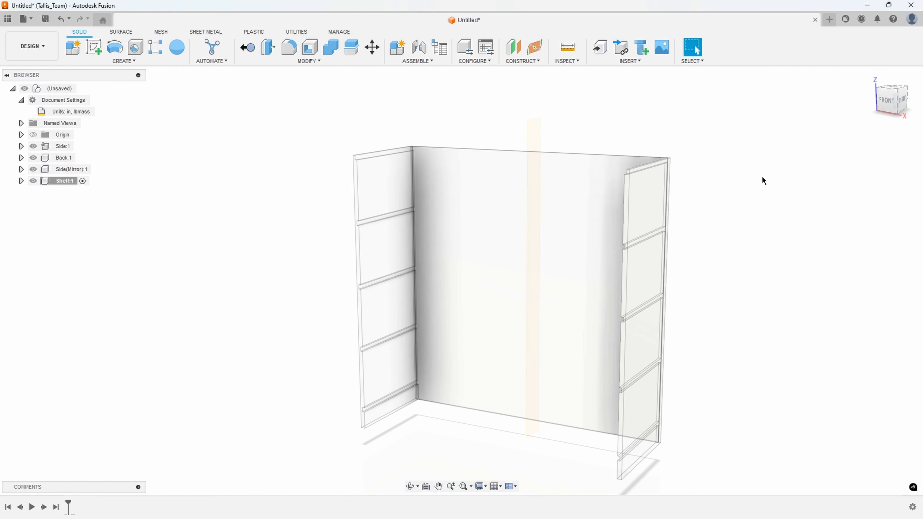
Step: Create a sketch in the Shelf component on the front edge face of the original side panel
{"action": "scroll", "coordinate": [350, 375], "scroll_direction": "up", "scroll_amount": 5}
{"action": "scroll", "coordinate": [391, 352], "scroll_direction": "up", "scroll_amount": 2}
{"action": "left_click", "coordinate": [408, 277]}
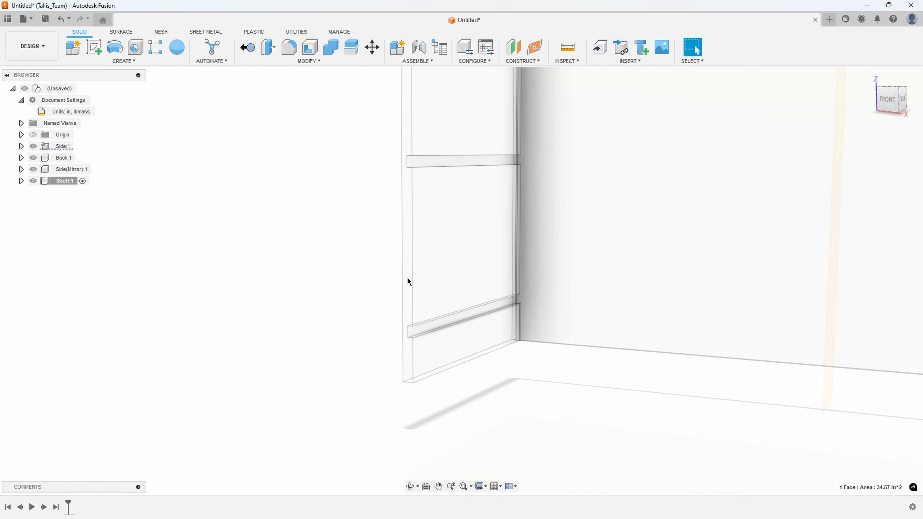
{"action": "right_click", "coordinate": [407, 277]}
{"action": "left_click", "coordinate": [396, 344]}
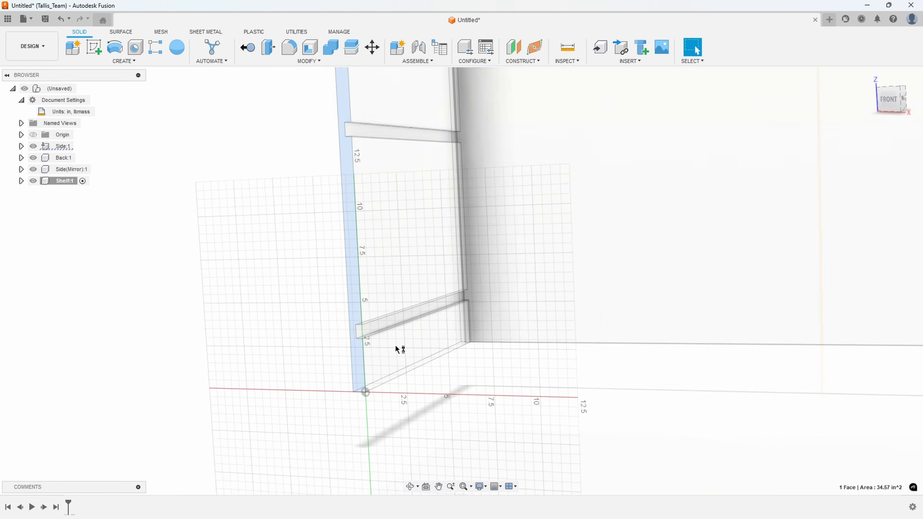
{"action": "scroll", "coordinate": [264, 204], "scroll_direction": "up", "scroll_amount": 4}
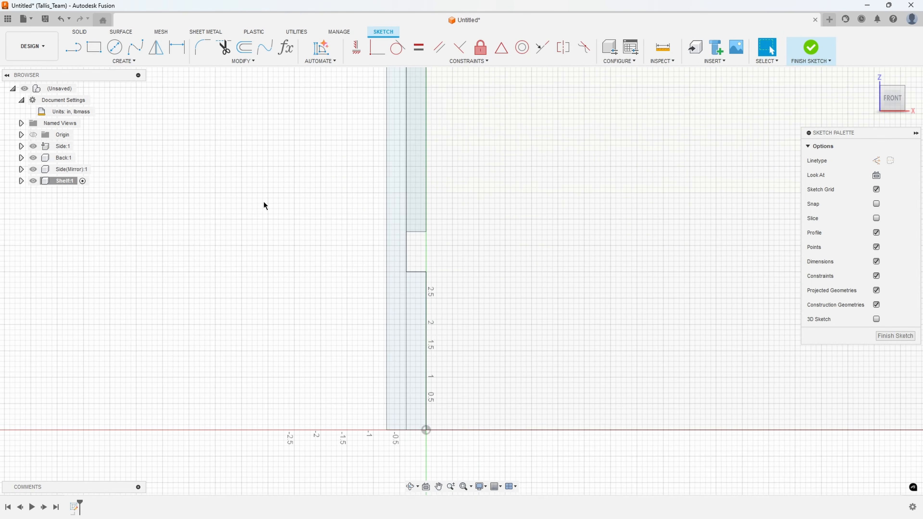
Step: Draw a two-point rectangle about 2.64 in wide and 0.625 in high, extending inward from inside the lowest dado
{"action": "left_click", "coordinate": [93, 49]}
{"action": "scroll", "coordinate": [469, 265], "scroll_direction": "up", "scroll_amount": 2}
{"action": "left_click", "coordinate": [426, 232]}
{"action": "left_click", "coordinate": [644, 294]}
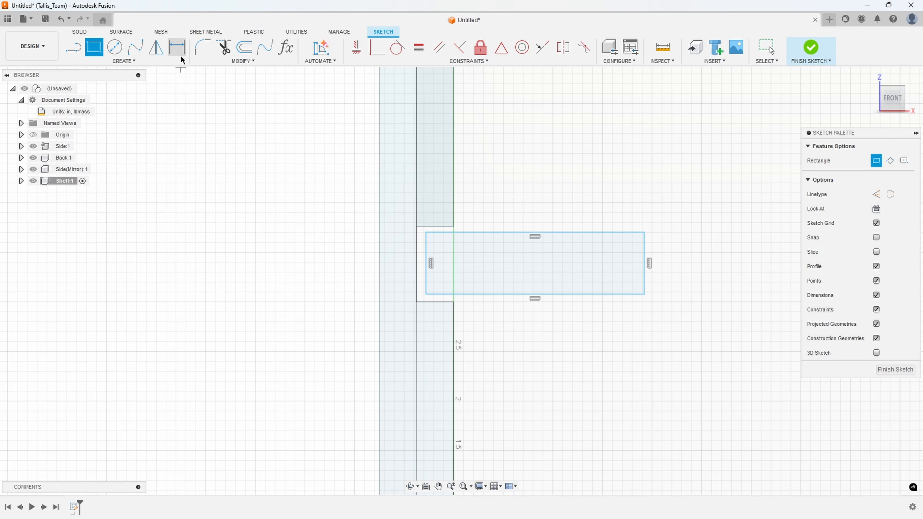
Step: Dimension the shelf rectangle's height using the plywood thickness parameter of 0.75 in
{"action": "left_click", "coordinate": [177, 48]}
{"action": "left_click", "coordinate": [427, 266]}
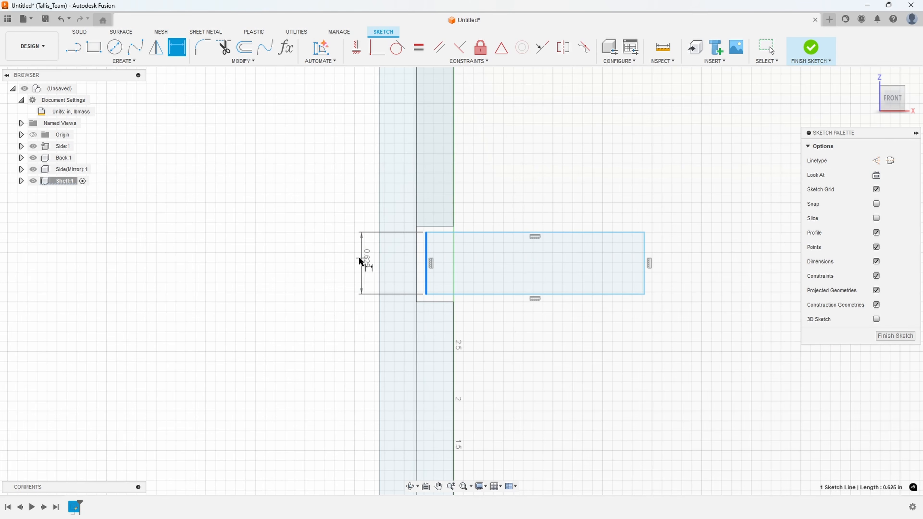
{"action": "left_click", "coordinate": [344, 261]}
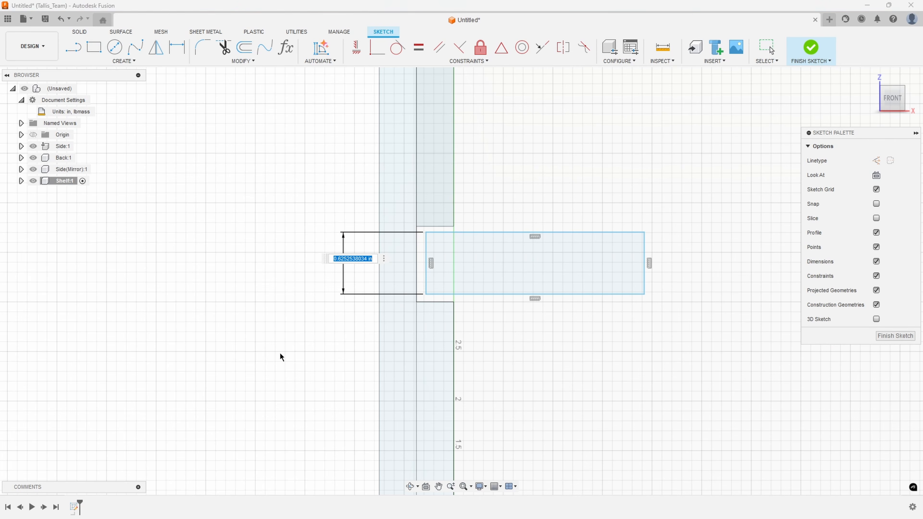
{"action": "type", "text": "p"}
{"action": "key", "text": "Return"}
{"action": "key", "text": "Return"}
Step: Dimension the gap between the shelf rectangle's lower edge and the dado's lower edge using the tolerance parameter, giving 0.013 in
{"action": "scroll", "coordinate": [436, 460], "scroll_direction": "up", "scroll_amount": 5}
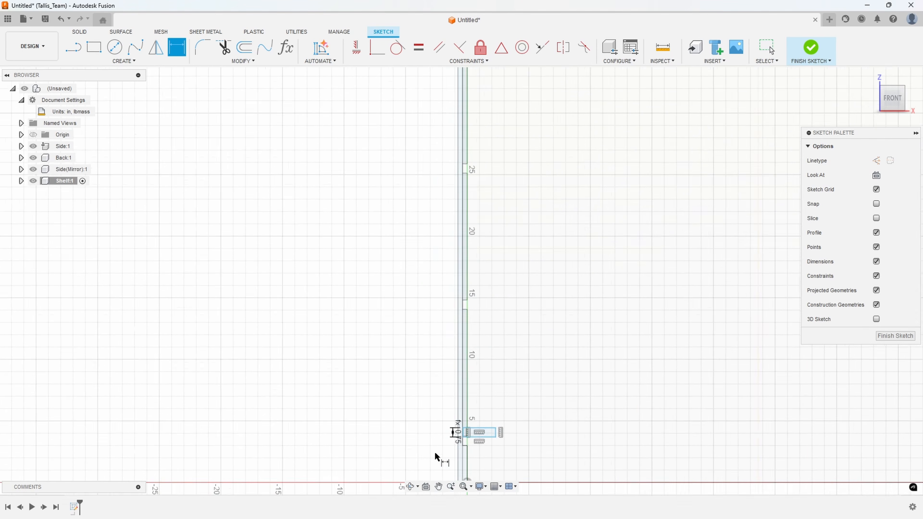
{"action": "scroll", "coordinate": [445, 428], "scroll_direction": "up", "scroll_amount": 2}
{"action": "middle_click_drag", "start_coordinate": [446, 428], "coordinate": [345, 329]}
{"action": "scroll", "coordinate": [334, 307], "scroll_direction": "up", "scroll_amount": 5}
{"action": "middle_click_drag", "start_coordinate": [334, 291], "coordinate": [260, 225]}
{"action": "scroll", "coordinate": [389, 309], "scroll_direction": "up", "scroll_amount": 2}
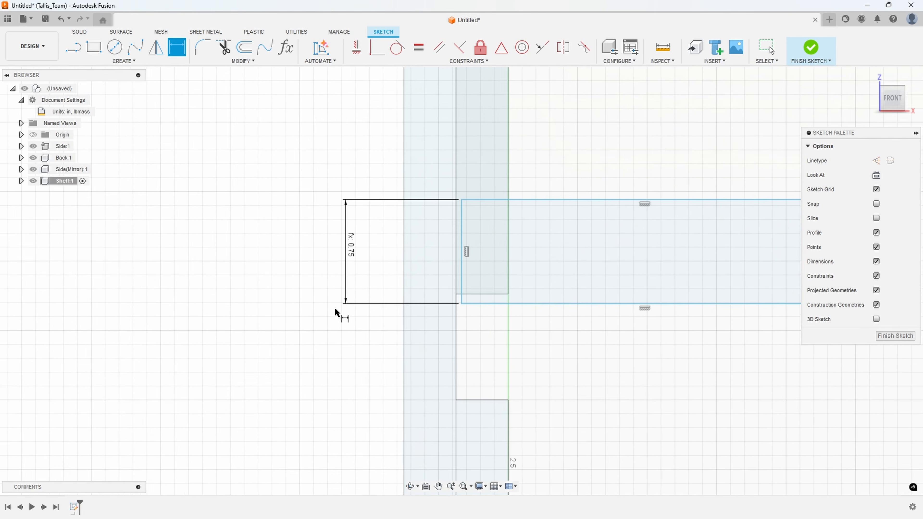
{"action": "middle_click_drag", "start_coordinate": [344, 315], "coordinate": [288, 296]}
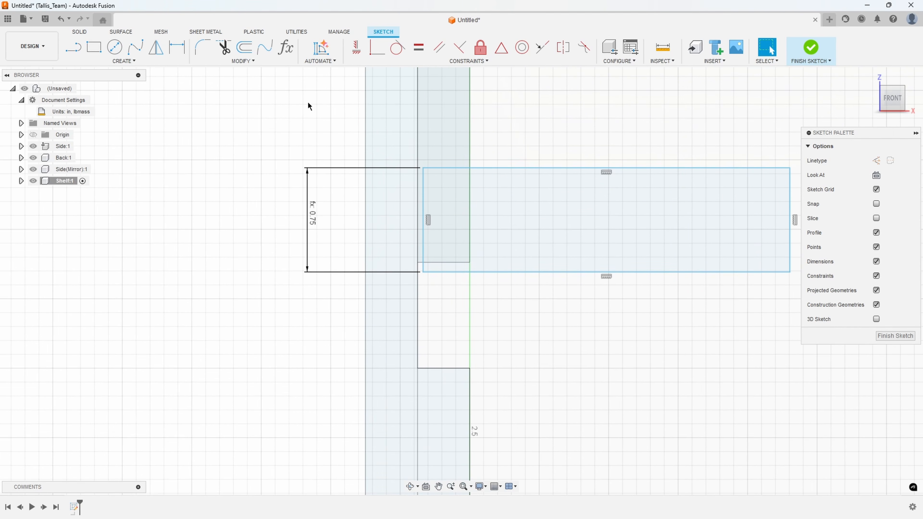
{"action": "left_click", "coordinate": [177, 47]}
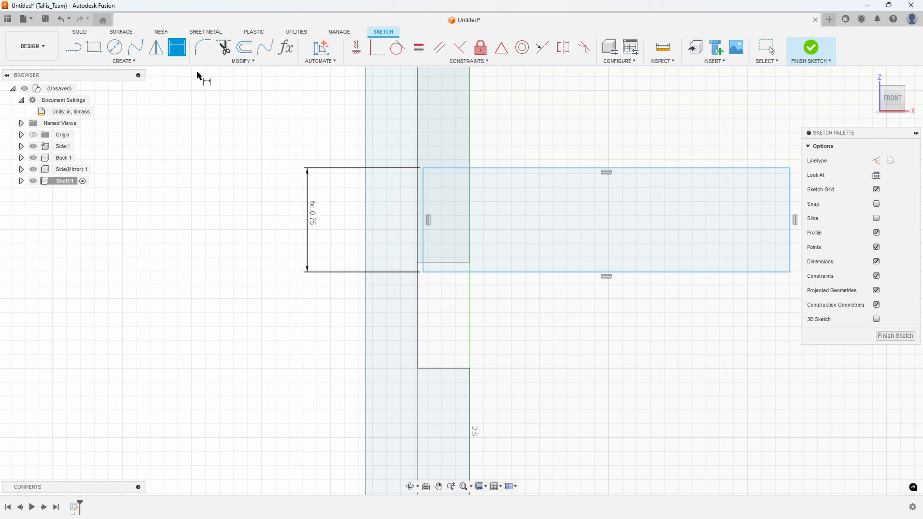
{"action": "left_click", "coordinate": [440, 273]}
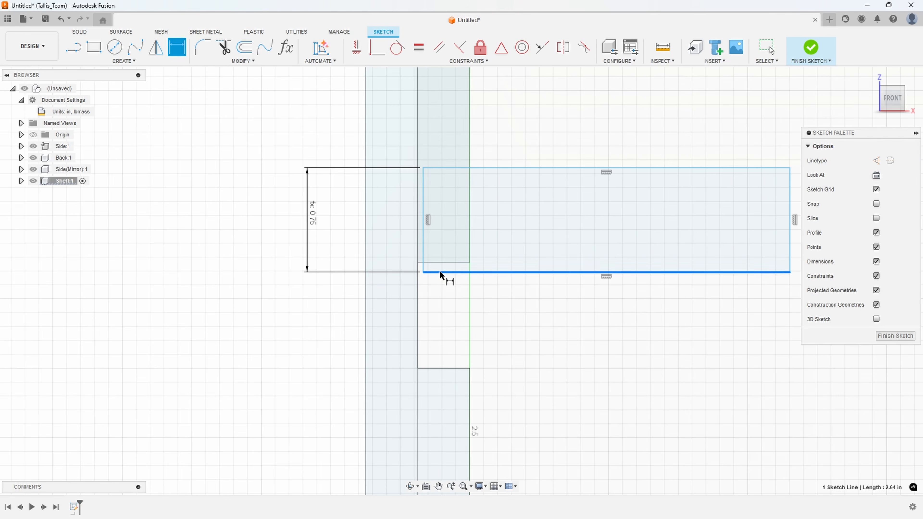
{"action": "left_click", "coordinate": [438, 368]}
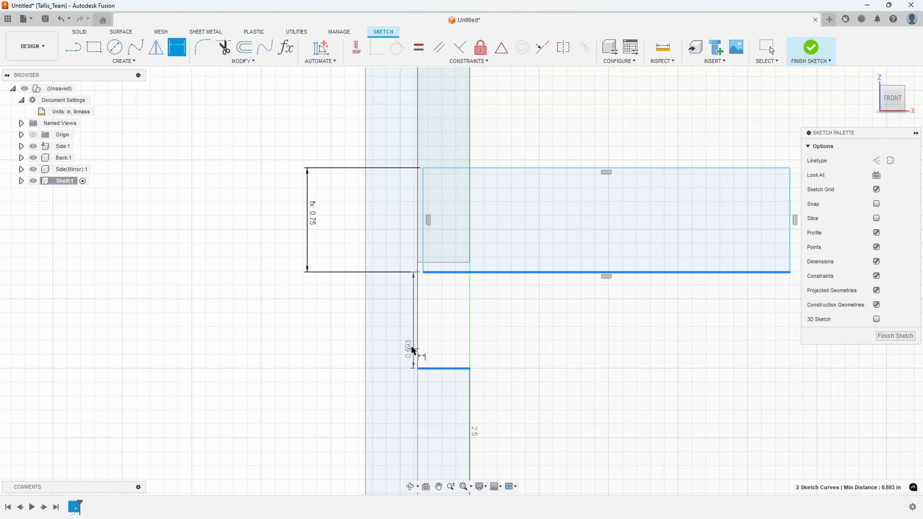
{"action": "left_click", "coordinate": [320, 362]}
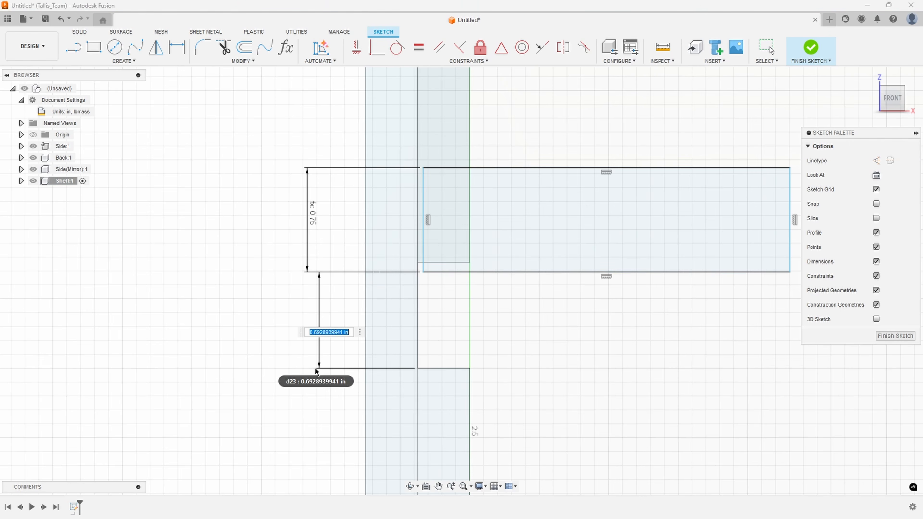
{"action": "type", "text": "to"}
{"action": "left_click", "coordinate": [322, 360]}
{"action": "key", "text": "Return"}
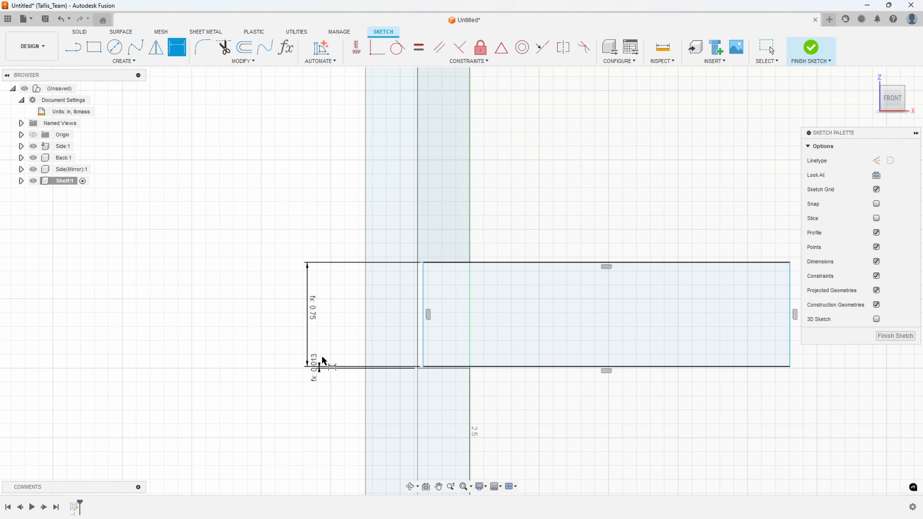
{"action": "scroll", "coordinate": [430, 369], "scroll_direction": "up", "scroll_amount": 3}
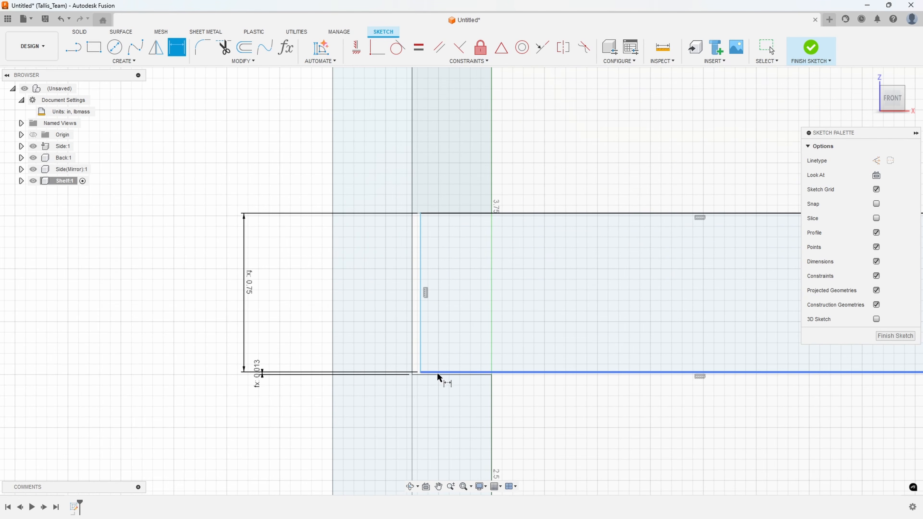
Step: Set the gap between the shelf rectangle's lower edge and the dado's lower edge to half the tolerance, Tol/2
{"action": "scroll", "coordinate": [439, 206], "scroll_direction": "up", "scroll_amount": 3}
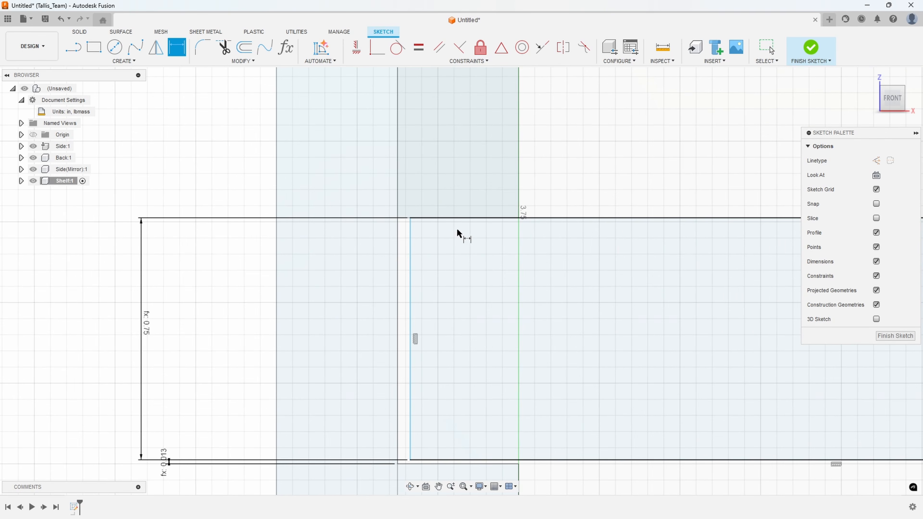
{"action": "middle_click_drag", "start_coordinate": [454, 383], "coordinate": [462, 311]}
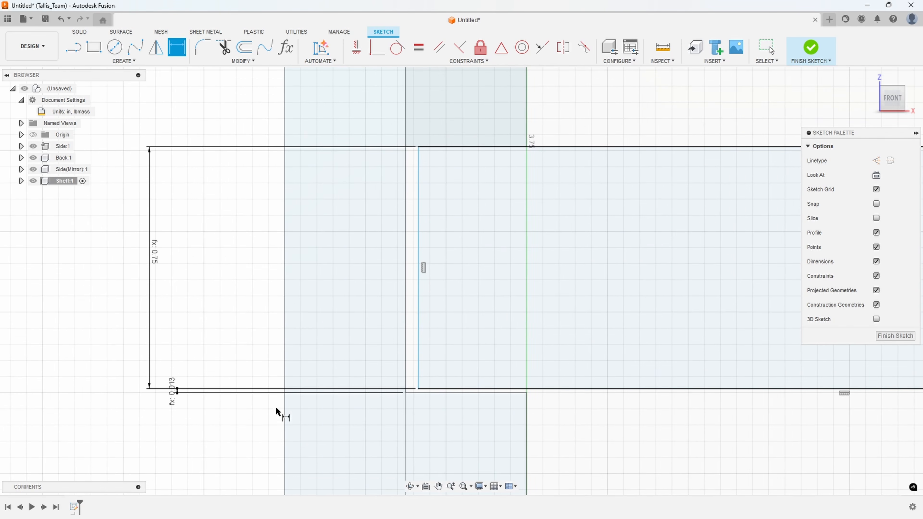
{"action": "double_click", "coordinate": [171, 384]}
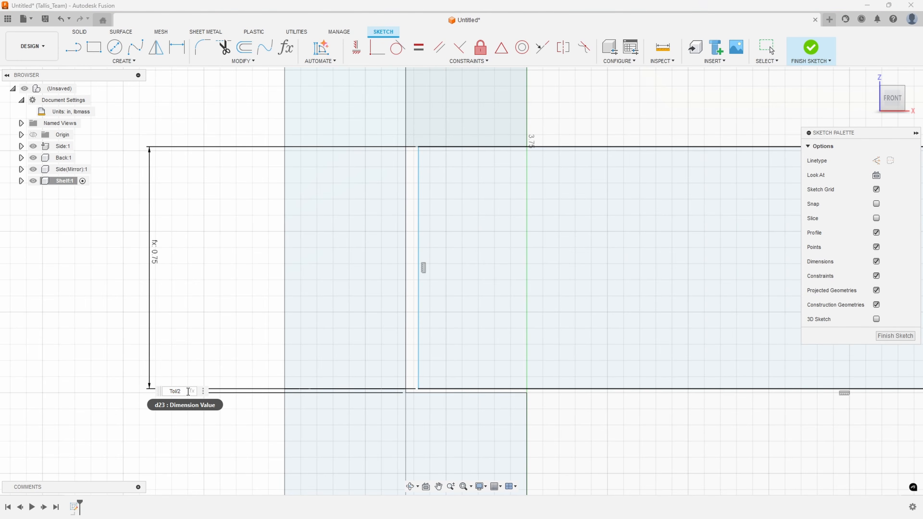
{"action": "key", "text": "Return"}
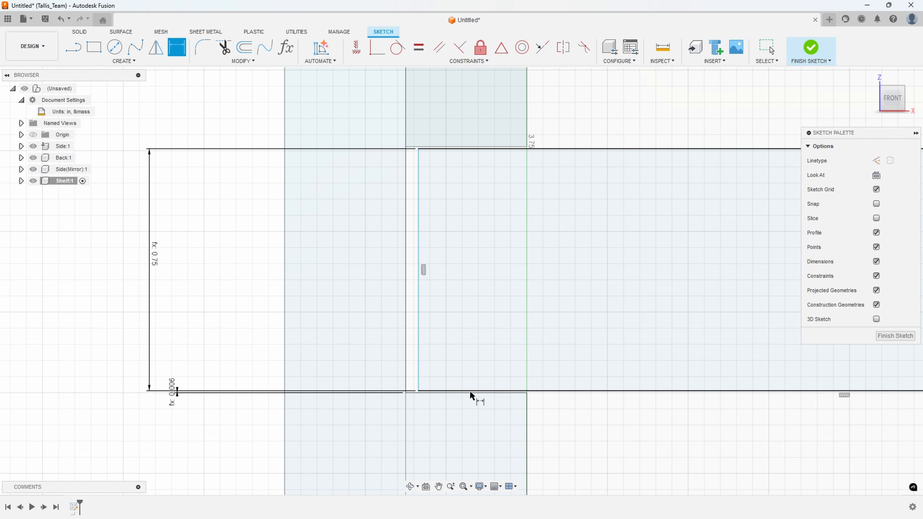
Step: Dimension the gap between the shelf rectangle's near end and the inner edge of the original side's dado using the Tol parameter
{"action": "left_click", "coordinate": [419, 336]}
{"action": "left_click", "coordinate": [406, 332]}
{"action": "left_click", "coordinate": [336, 274]}
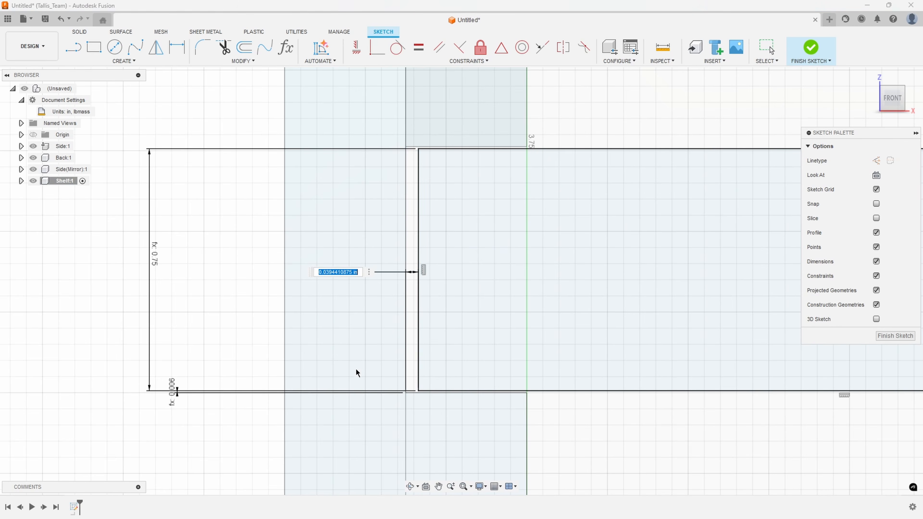
{"action": "type", "text": "tol"}
{"action": "key", "text": "Return"}
{"action": "key", "text": "Return"}
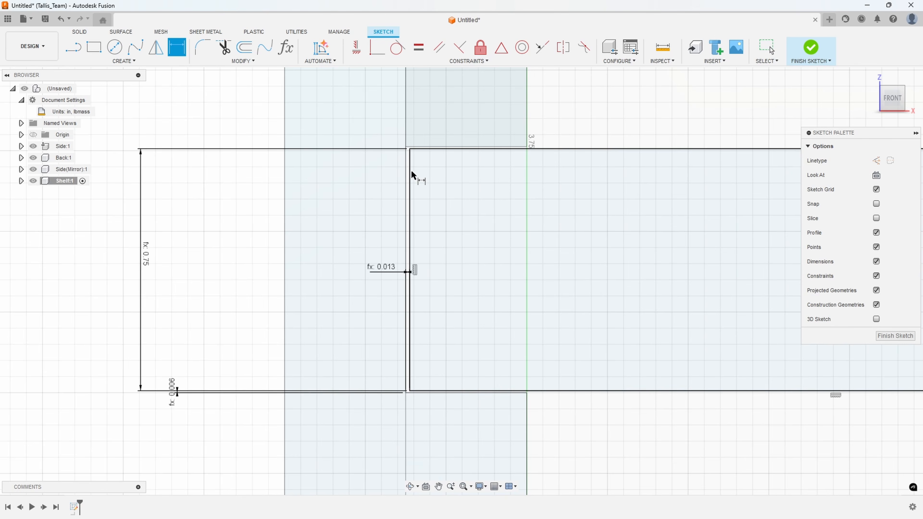
Step: Project the inner vertical edge of the mirrored side's lowest dado into the shelf sketch, with the projection link kept on
{"action": "scroll", "coordinate": [456, 325], "scroll_direction": "down", "scroll_amount": 8}
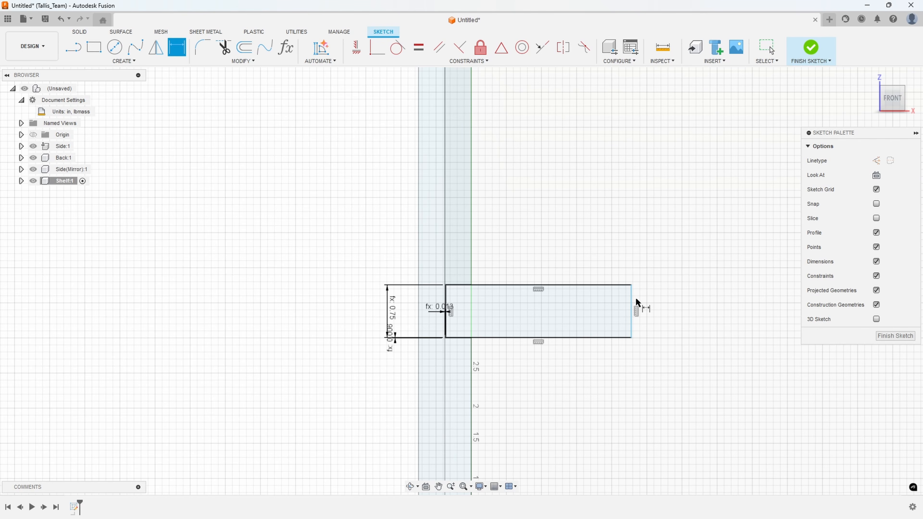
{"action": "scroll", "coordinate": [649, 305], "scroll_direction": "down", "scroll_amount": 10}
{"action": "middle_click_drag", "start_coordinate": [671, 279], "coordinate": [450, 346]}
{"action": "scroll", "coordinate": [449, 349], "scroll_direction": "down", "scroll_amount": 8}
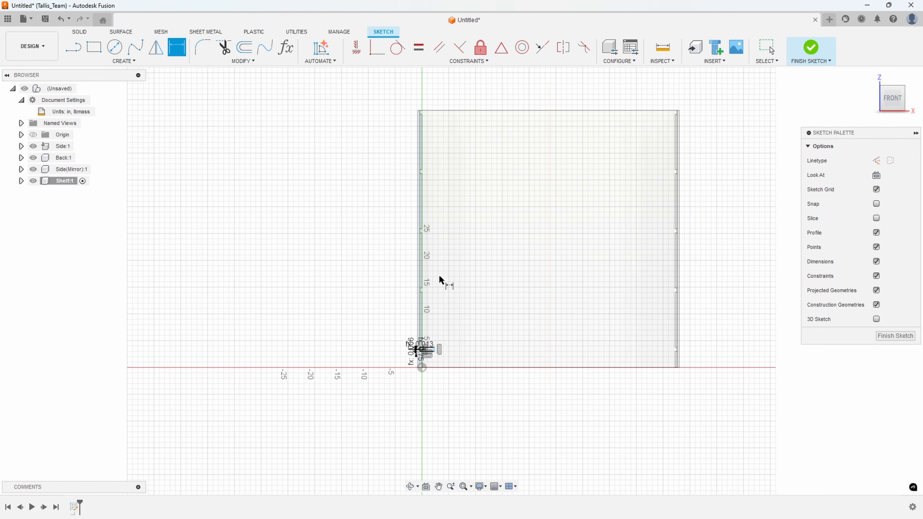
{"action": "scroll", "coordinate": [431, 388], "scroll_direction": "up", "scroll_amount": 8}
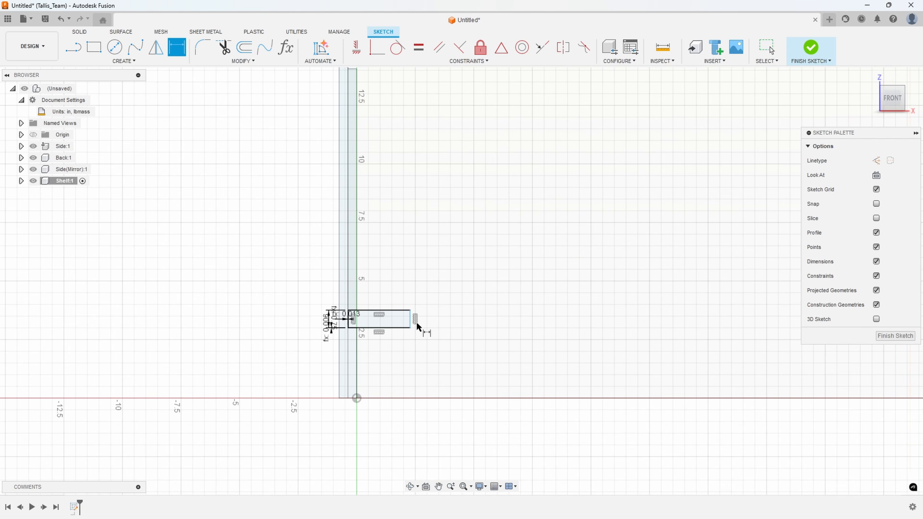
{"action": "mouse_move", "coordinate": [549, 330]}
{"action": "middle_mouse_down"}
{"action": "mouse_move", "coordinate": [358, 319]}
{"action": "mouse_move", "coordinate": [382, 326]}
{"action": "mouse_move", "coordinate": [304, 333]}
{"action": "middle_mouse_up"}
{"action": "scroll", "coordinate": [385, 340], "scroll_direction": "down", "scroll_amount": 3}
{"action": "middle_click_drag", "start_coordinate": [496, 297], "coordinate": [301, 296]}
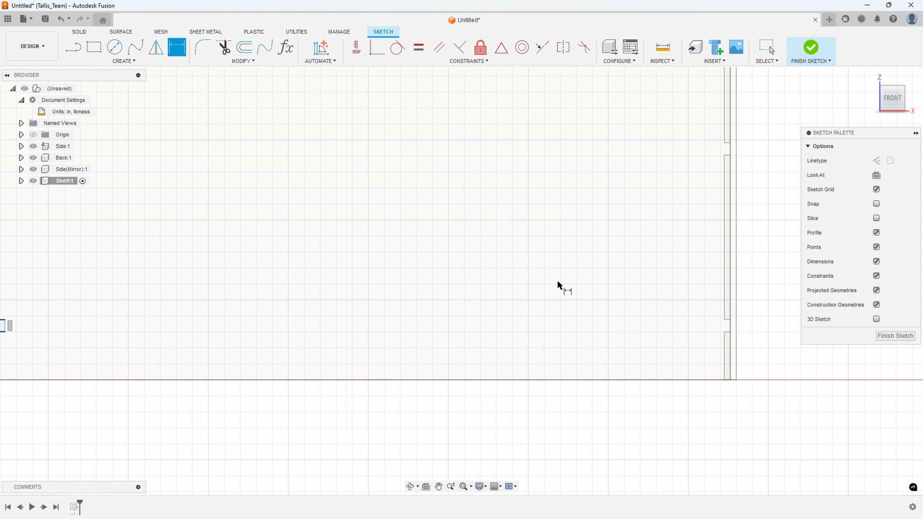
{"action": "key", "text": "p"}
{"action": "scroll", "coordinate": [672, 320], "scroll_direction": "up", "scroll_amount": 5}
{"action": "middle_click_drag", "start_coordinate": [751, 324], "coordinate": [407, 301]}
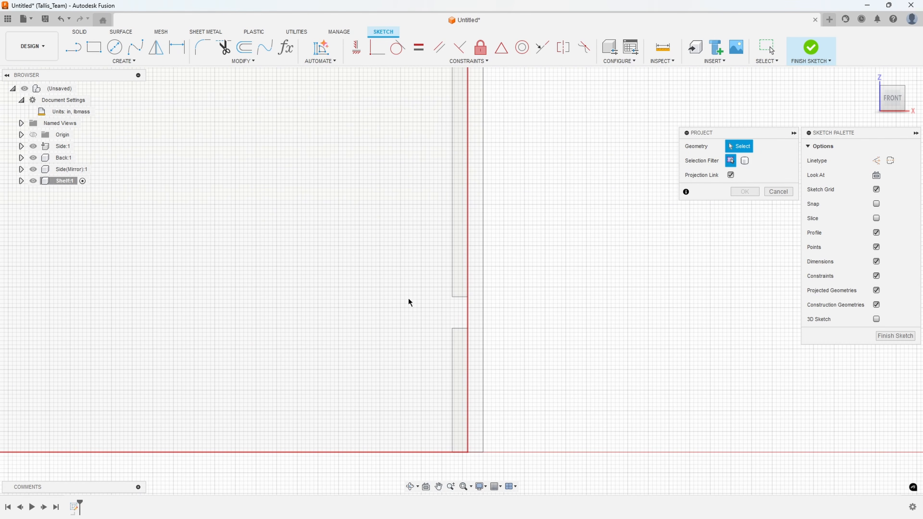
{"action": "left_click", "coordinate": [471, 313]}
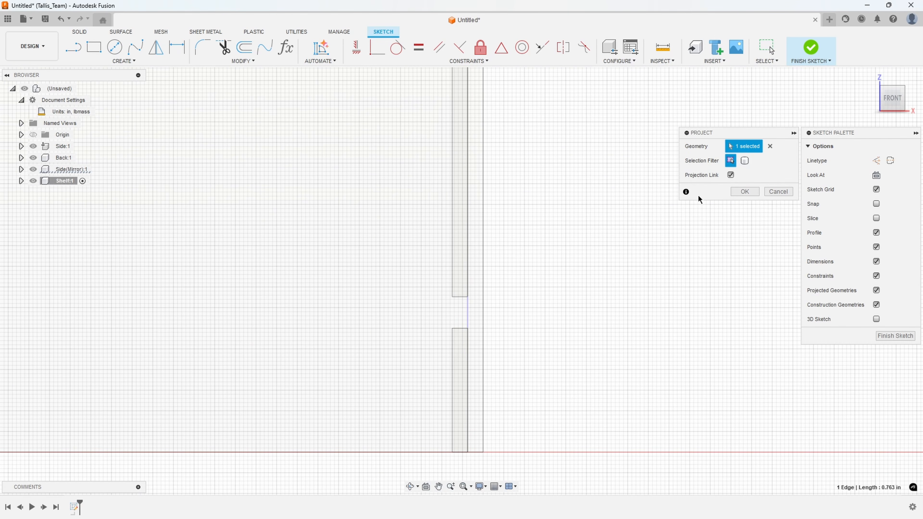
{"action": "left_click", "coordinate": [745, 192]}
Step: Dimension the gap between the shelf rectangle's far end and the projected dado edge using the Tol parameter, and finish the sketch
{"action": "scroll", "coordinate": [214, 335], "scroll_direction": "down", "scroll_amount": 3}
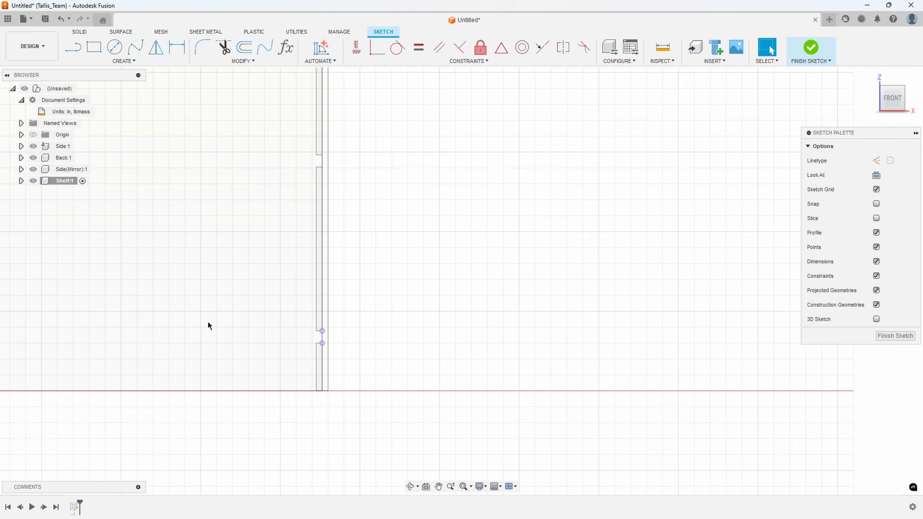
{"action": "middle_click_drag", "start_coordinate": [209, 324], "coordinate": [631, 283]}
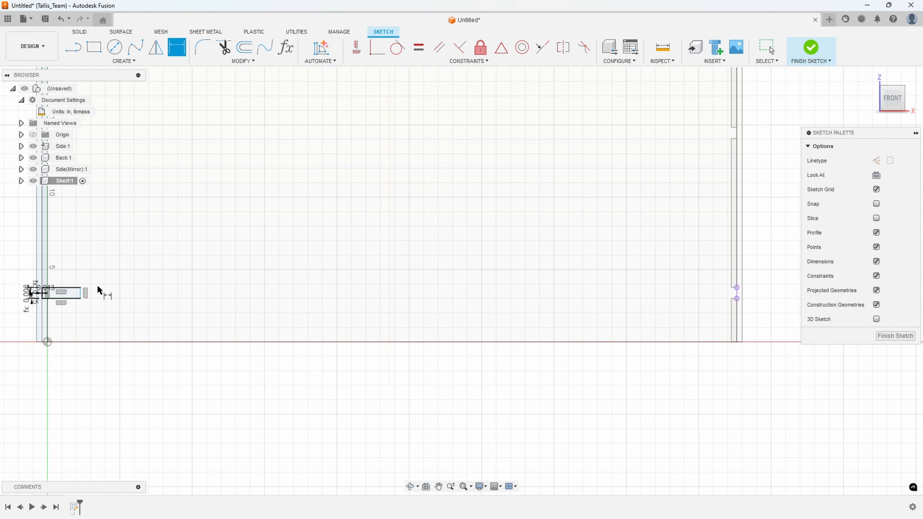
{"action": "left_click", "coordinate": [82, 292]}
{"action": "scroll", "coordinate": [727, 271], "scroll_direction": "up", "scroll_amount": 5}
{"action": "middle_click_drag", "start_coordinate": [678, 292], "coordinate": [459, 289]}
{"action": "scroll", "coordinate": [547, 317], "scroll_direction": "up", "scroll_amount": 3}
{"action": "left_click", "coordinate": [513, 314]}
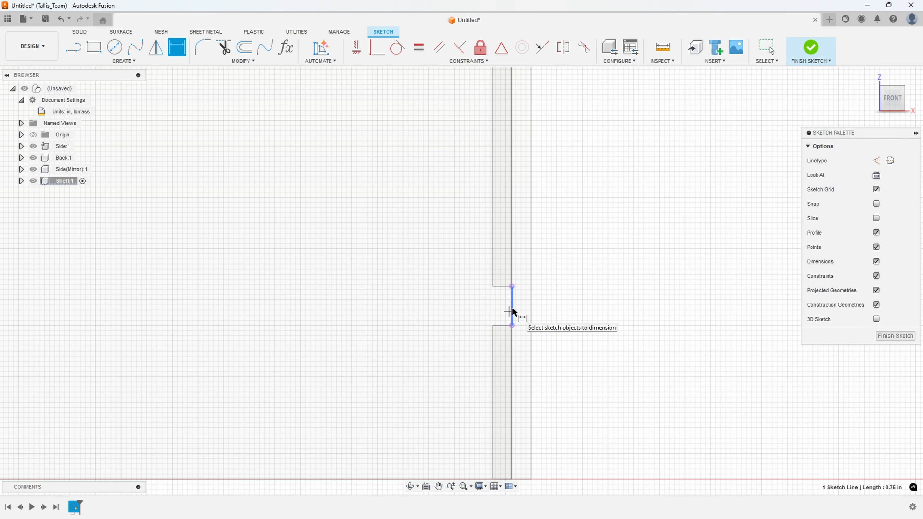
{"action": "left_click", "coordinate": [431, 265]}
{"action": "type", "text": "to"}
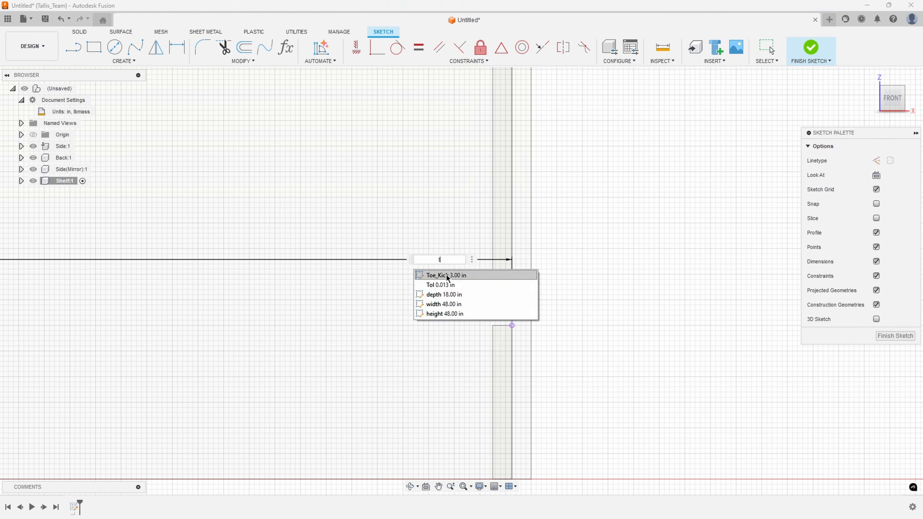
{"action": "left_click", "coordinate": [441, 285]}
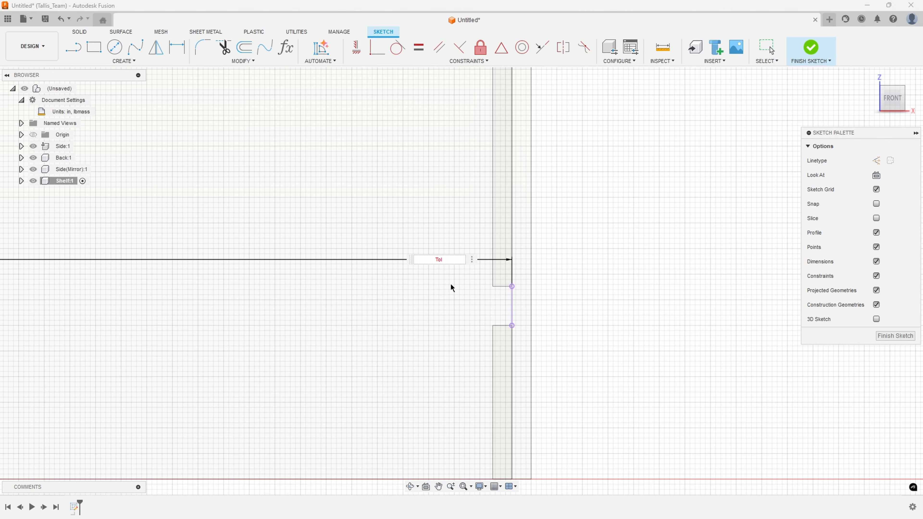
{"action": "key", "text": "Return"}
{"action": "scroll", "coordinate": [509, 295], "scroll_direction": "up", "scroll_amount": 5}
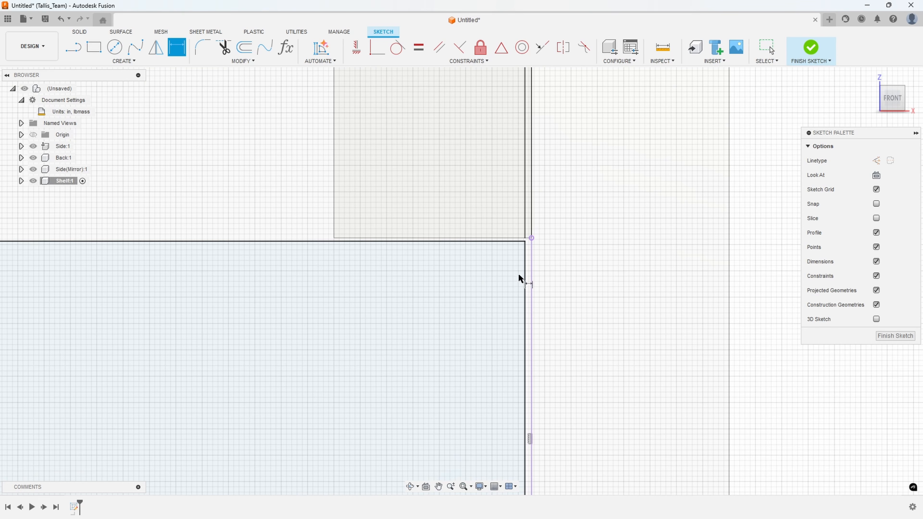
{"action": "middle_click_drag", "start_coordinate": [486, 431], "coordinate": [506, 259]}
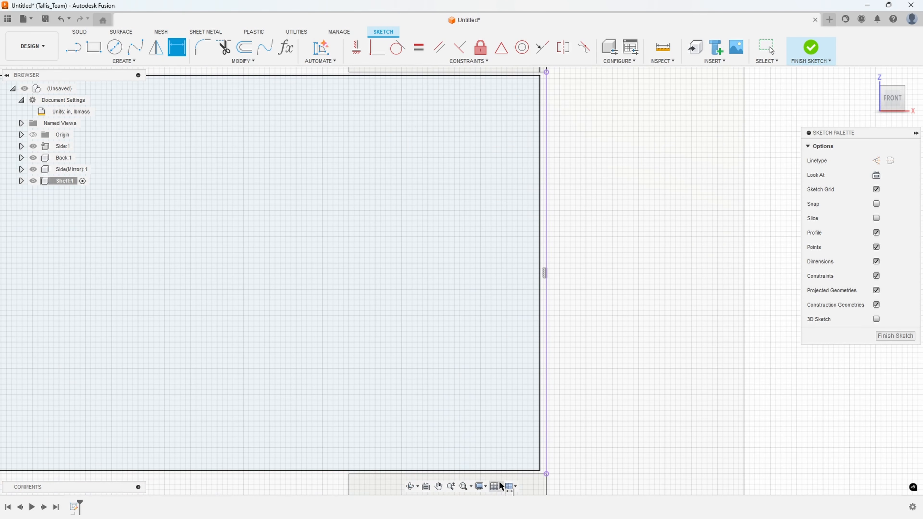
{"action": "scroll", "coordinate": [517, 388], "scroll_direction": "down", "scroll_amount": 10}
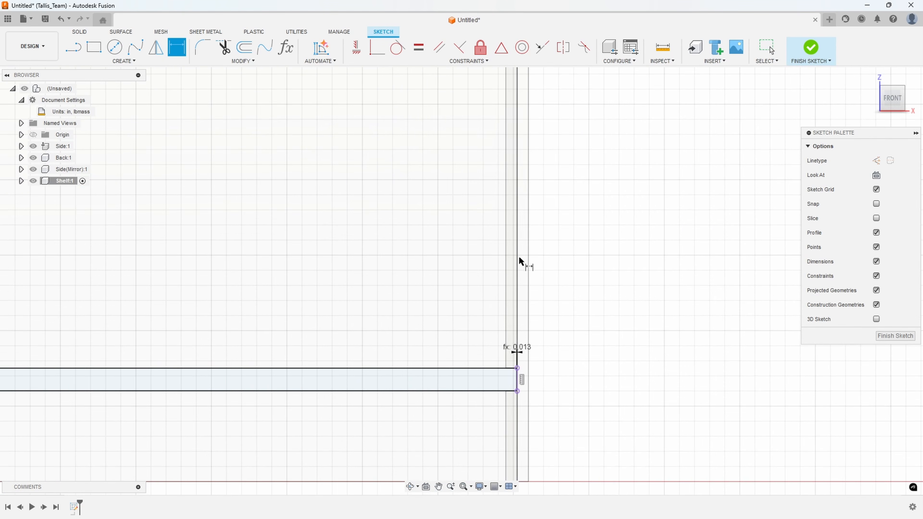
{"action": "left_click", "coordinate": [810, 47]}
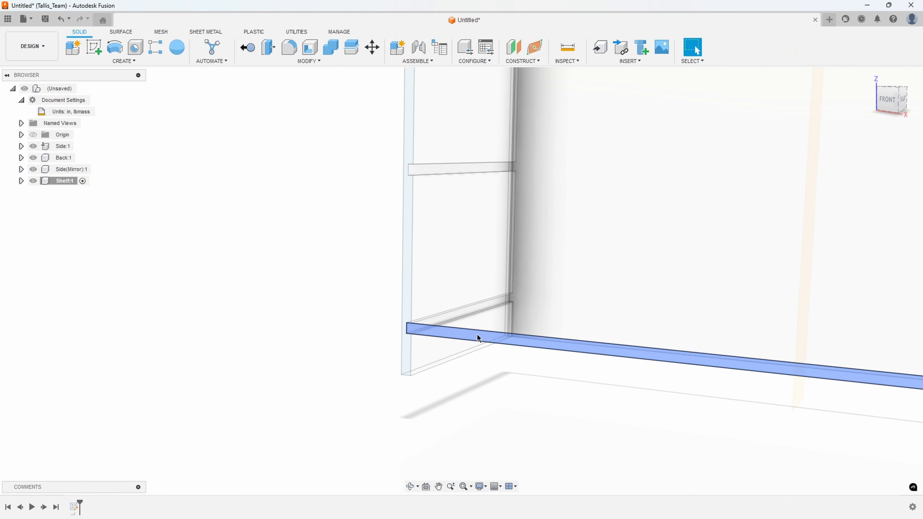
Step: Extrude the shelf profile as a new body with its extent set to the front face of the back panel
{"action": "left_click", "coordinate": [463, 337]}
{"action": "right_click", "coordinate": [456, 339]}
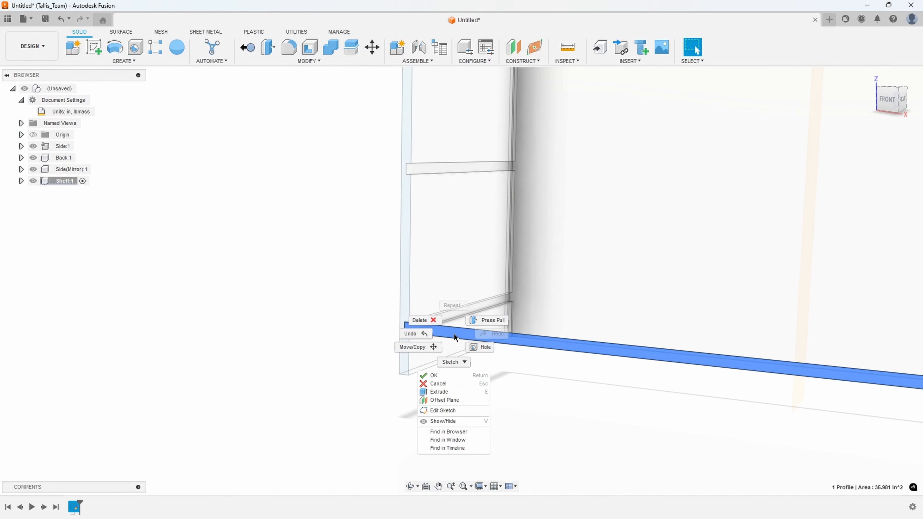
{"action": "left_click", "coordinate": [454, 383]}
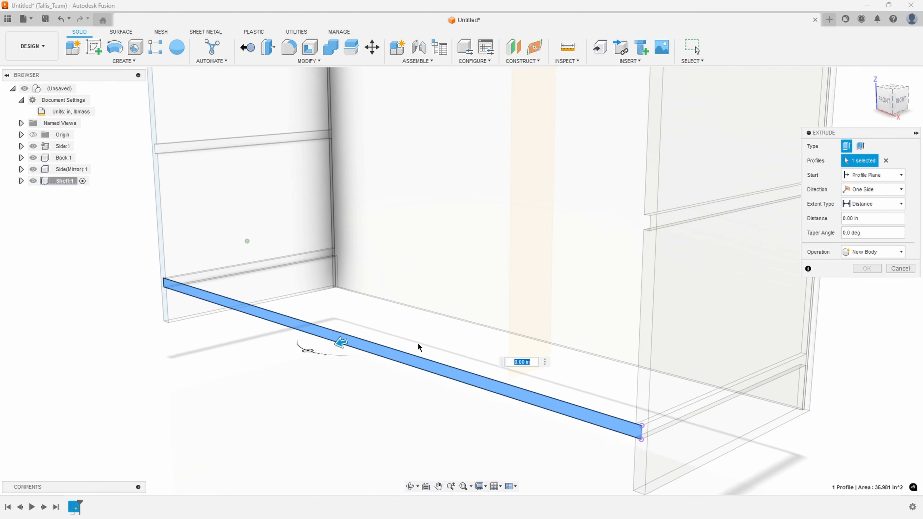
{"action": "left_click_drag", "start_coordinate": [334, 342], "coordinate": [366, 337]}
{"action": "left_click", "coordinate": [872, 204]}
{"action": "left_click", "coordinate": [864, 223]}
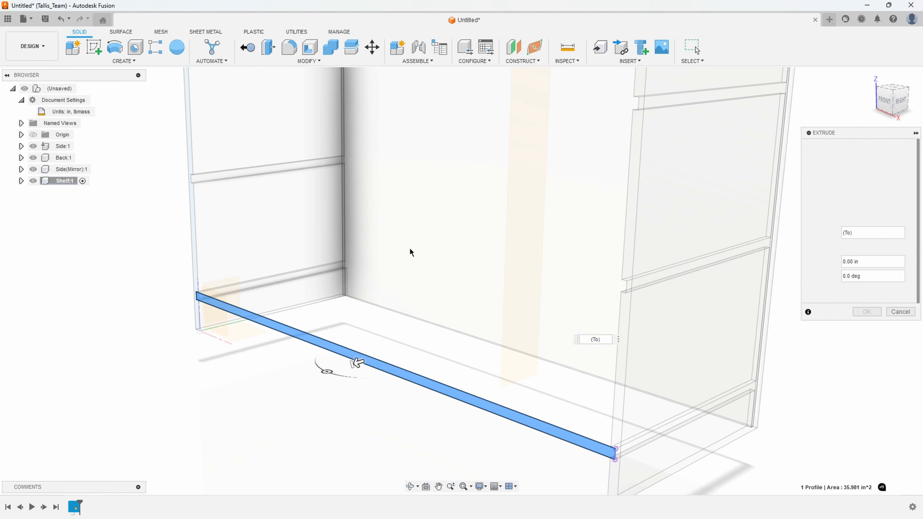
{"action": "left_click", "coordinate": [411, 252]}
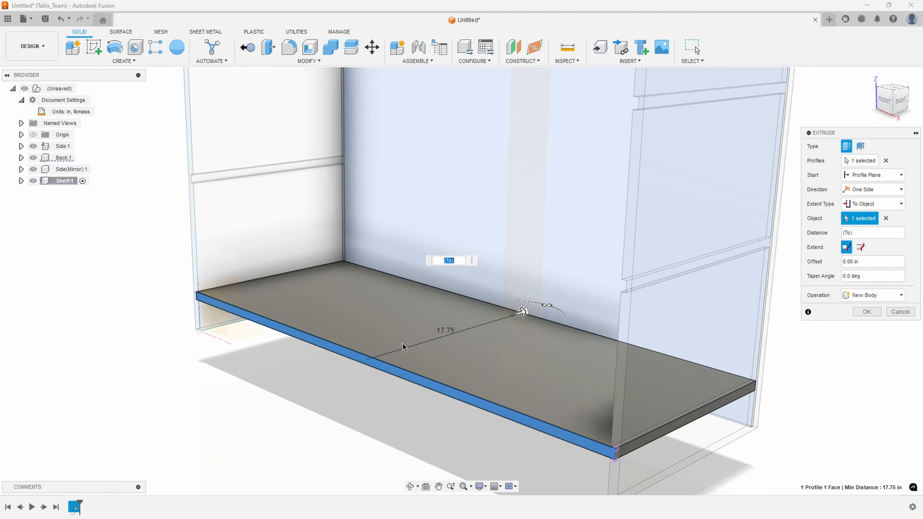
{"action": "scroll", "coordinate": [496, 332], "scroll_direction": "down", "scroll_amount": 2}
{"action": "mouse_move", "coordinate": [287, 420]}
{"action": "middle_mouse_down", "text": "shift"}
{"action": "mouse_move", "coordinate": [309, 419]}
{"action": "mouse_move", "coordinate": [284, 418]}
{"action": "middle_mouse_up", "text": "shift"}
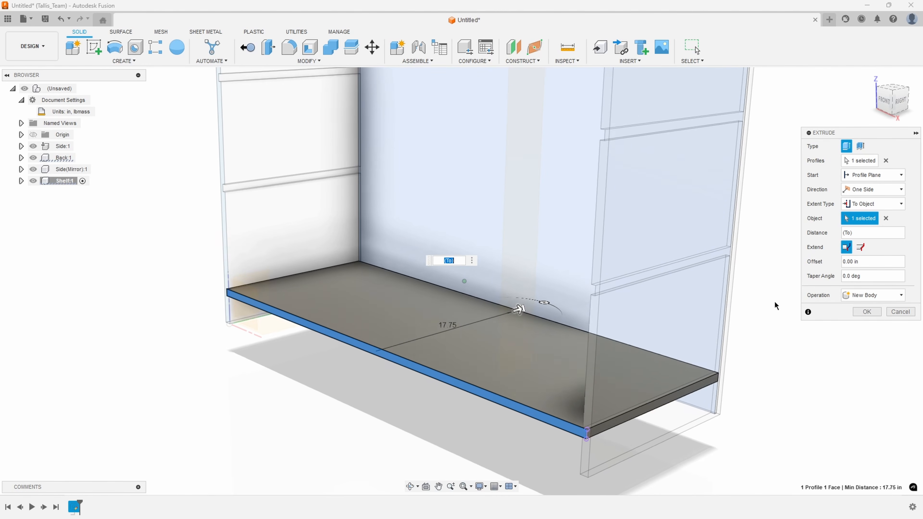
{"action": "left_click", "coordinate": [863, 312]}
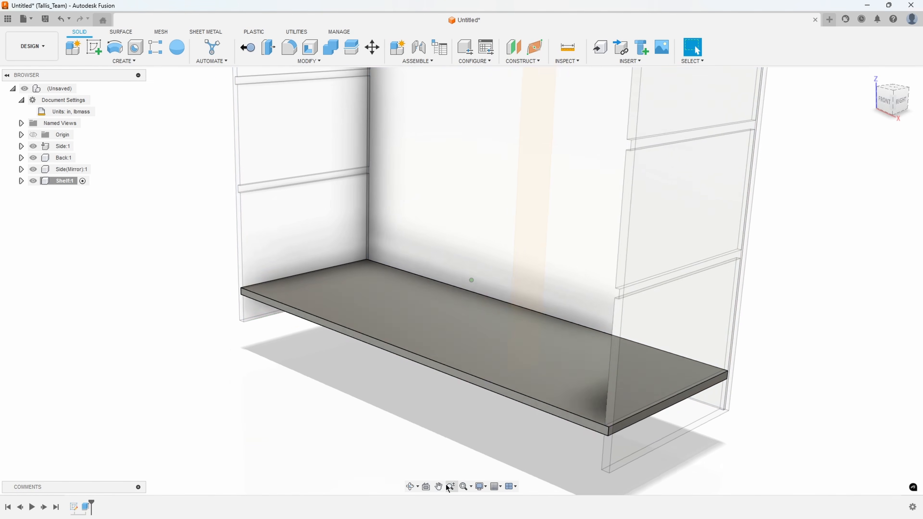
Step: Look up the parameter name of the dado pattern's spacing distance under the Side component's R-Pattern1
{"action": "scroll", "coordinate": [302, 419], "scroll_direction": "down", "scroll_amount": 4}
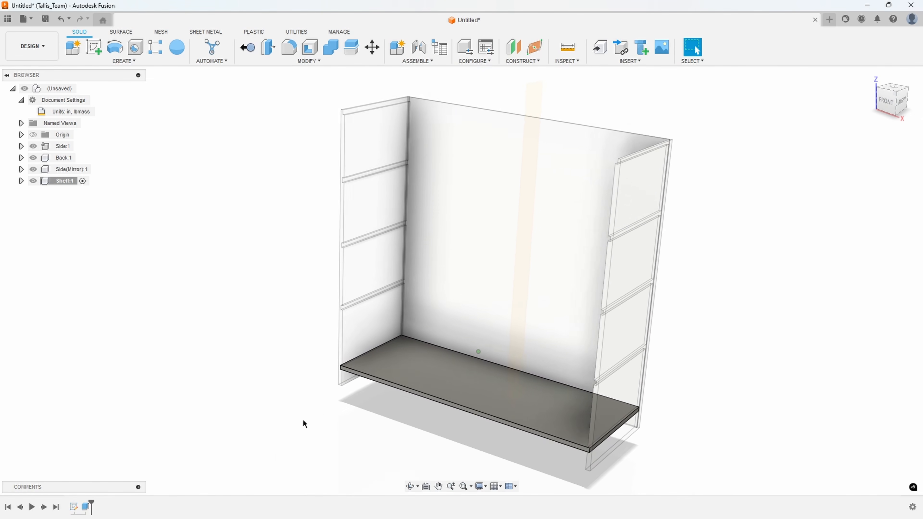
{"action": "scroll", "coordinate": [313, 251], "scroll_direction": "up", "scroll_amount": 2}
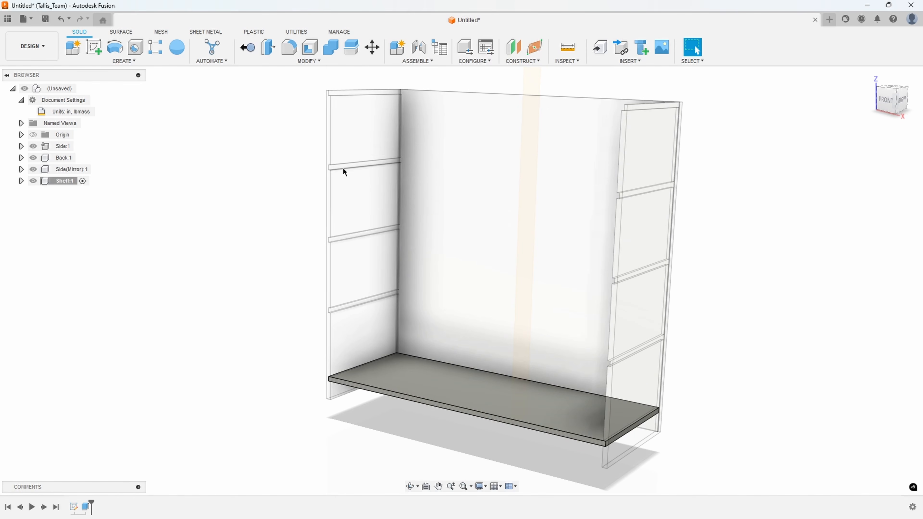
{"action": "scroll", "coordinate": [262, 223], "scroll_direction": "down", "scroll_amount": 2}
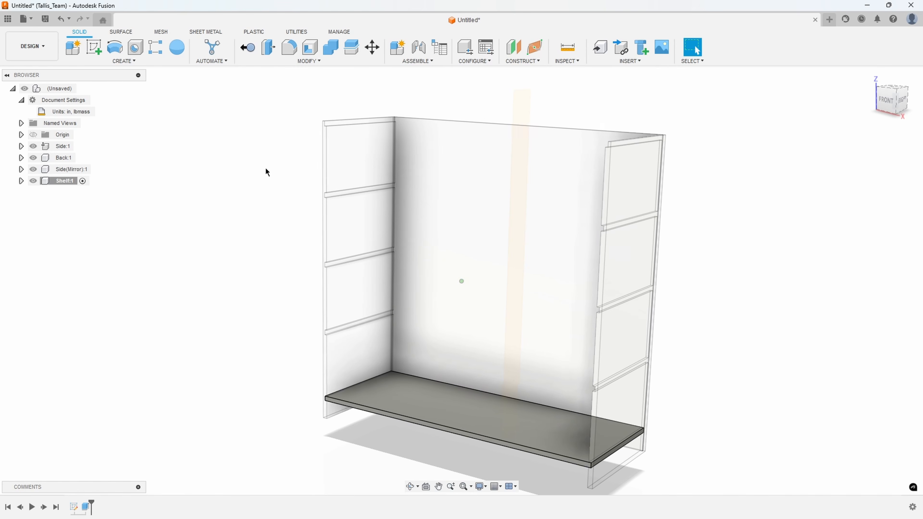
{"action": "left_click", "coordinate": [284, 61]}
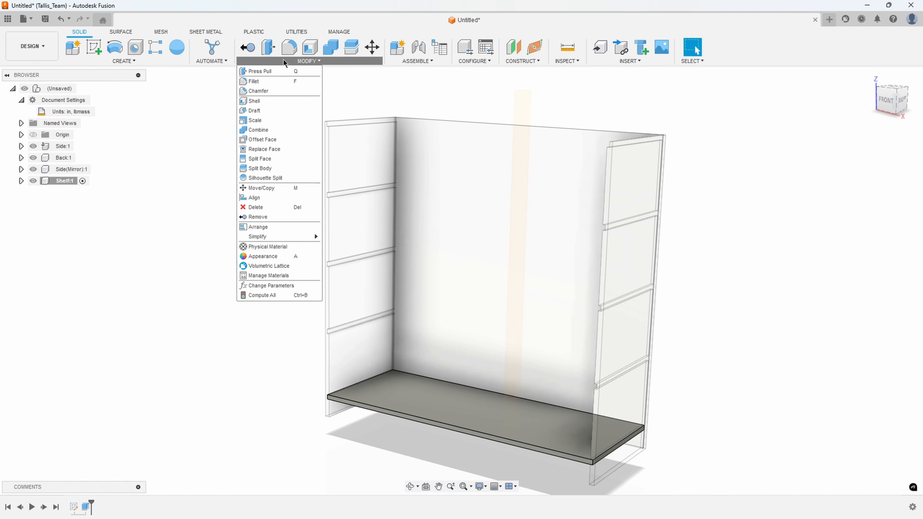
{"action": "left_click", "coordinate": [267, 286]}
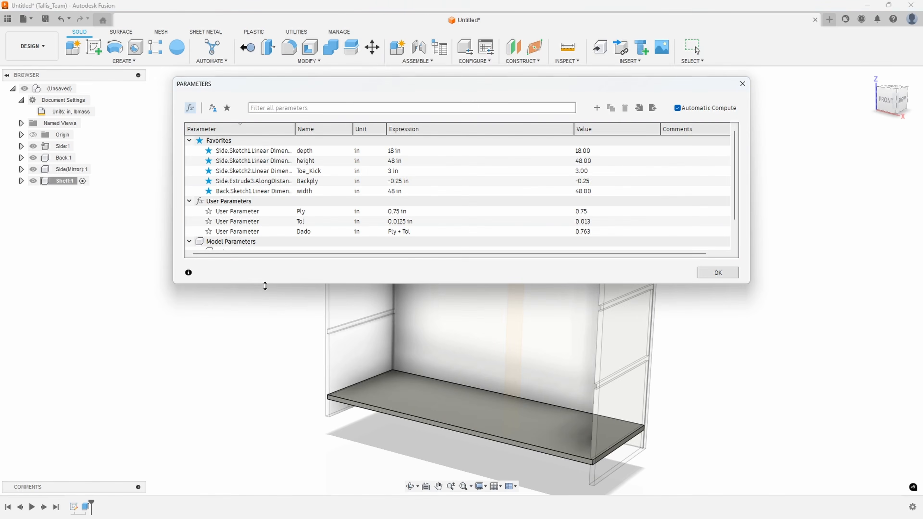
{"action": "left_click_drag", "start_coordinate": [265, 287], "coordinate": [267, 368]}
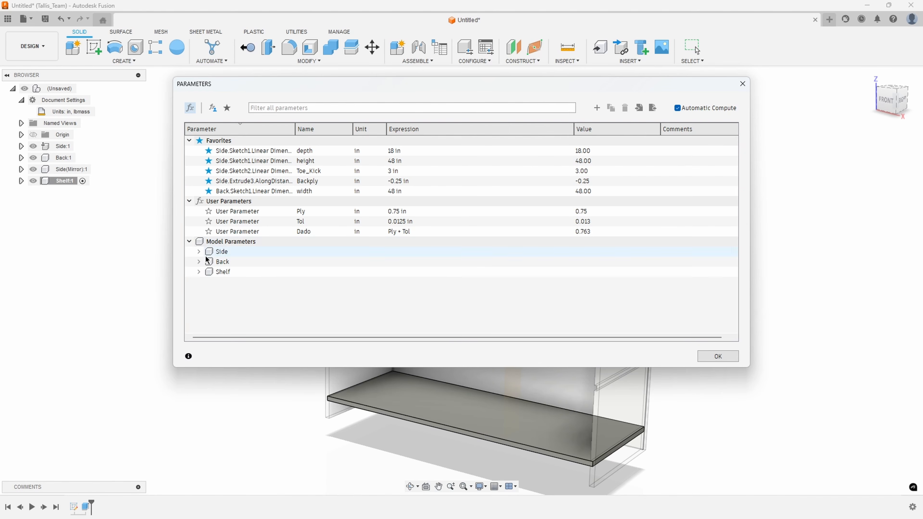
{"action": "left_click", "coordinate": [198, 252]}
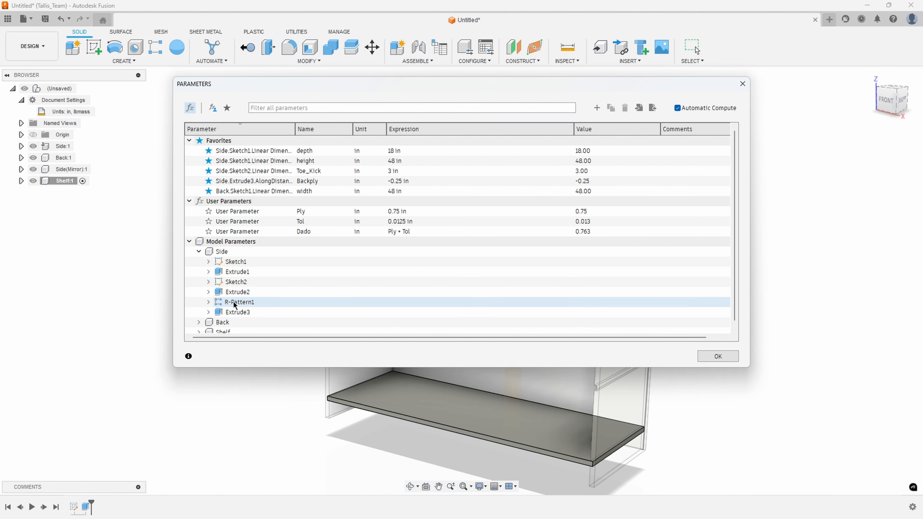
{"action": "left_click", "coordinate": [208, 303]}
{"action": "scroll", "coordinate": [286, 291], "scroll_direction": "down", "scroll_amount": 1}
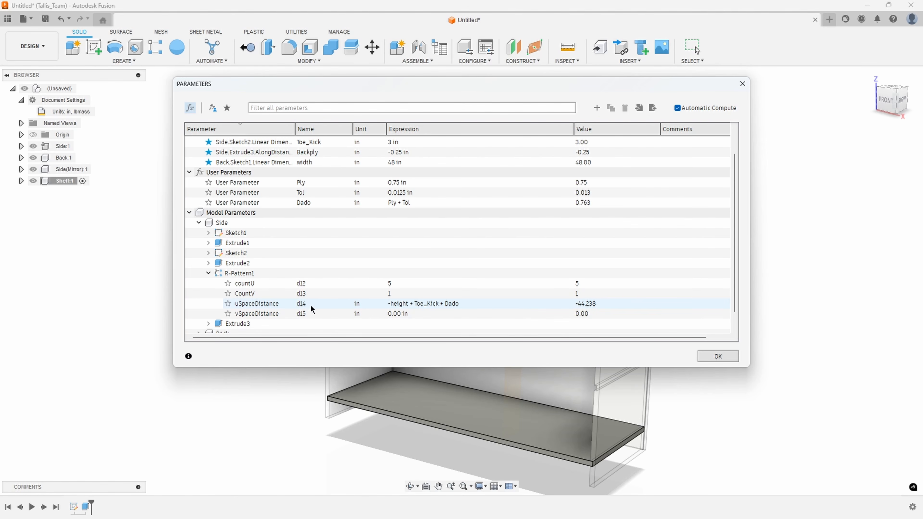
{"action": "left_click", "coordinate": [714, 356]}
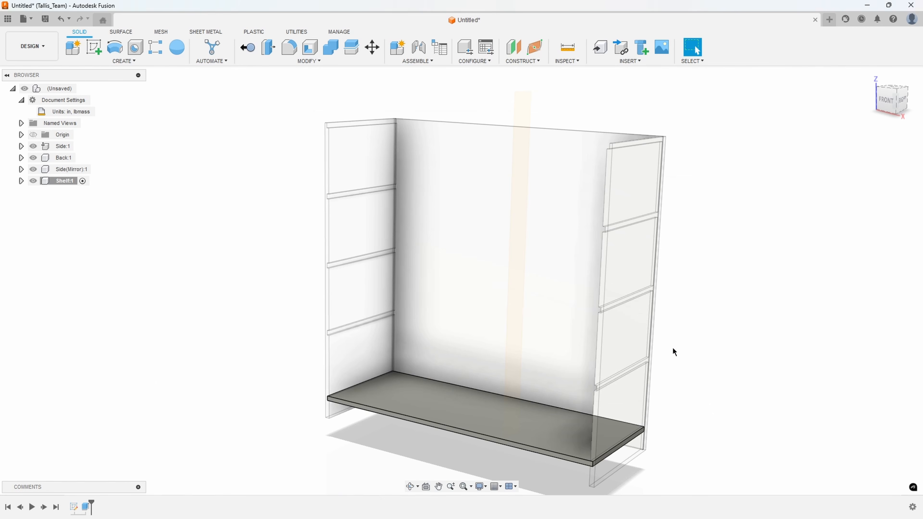
Step: Start a rectangular pattern of the Shelf component, using the original side's vertical front edge as the axis
{"action": "left_click", "coordinate": [155, 47]}
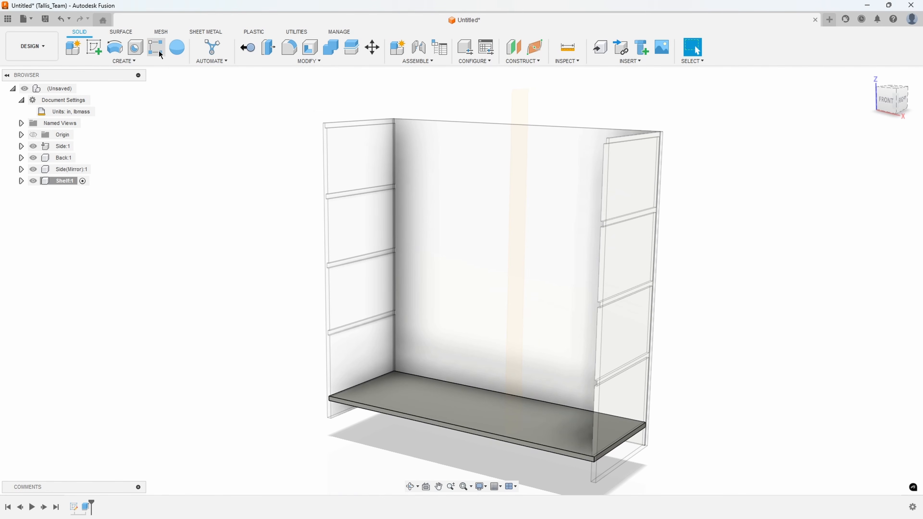
{"action": "middle_click_drag", "start_coordinate": [412, 225], "coordinate": [406, 226], "text": "shift"}
{"action": "middle_click_drag", "start_coordinate": [547, 175], "coordinate": [538, 178], "text": "shift"}
{"action": "left_click", "coordinate": [872, 161]}
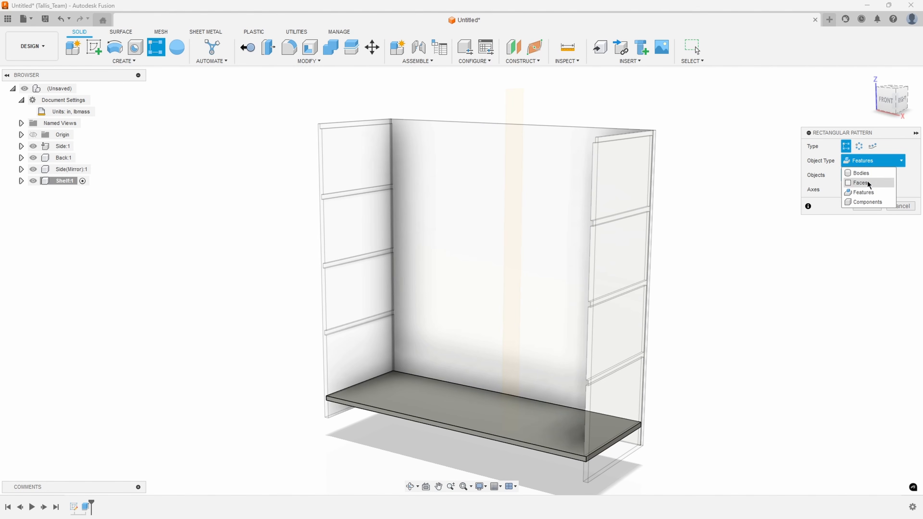
{"action": "left_click", "coordinate": [863, 203]}
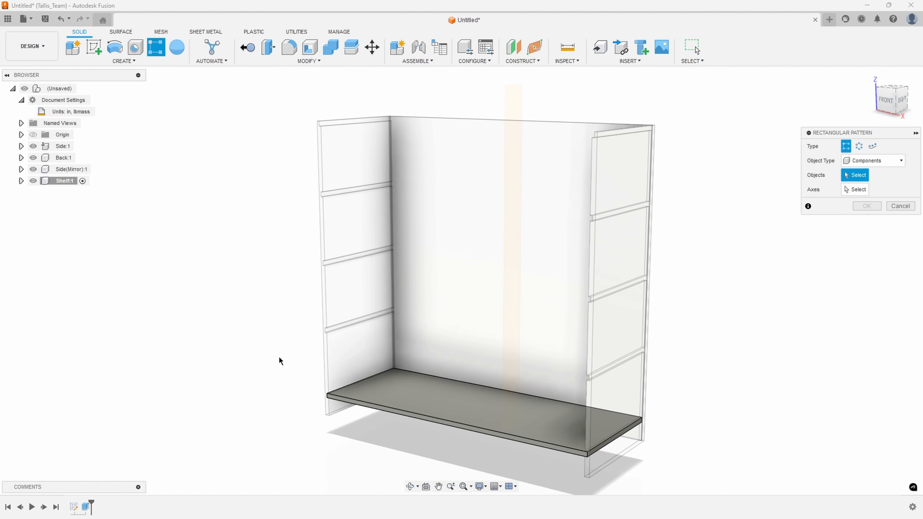
{"action": "left_click", "coordinate": [61, 181]}
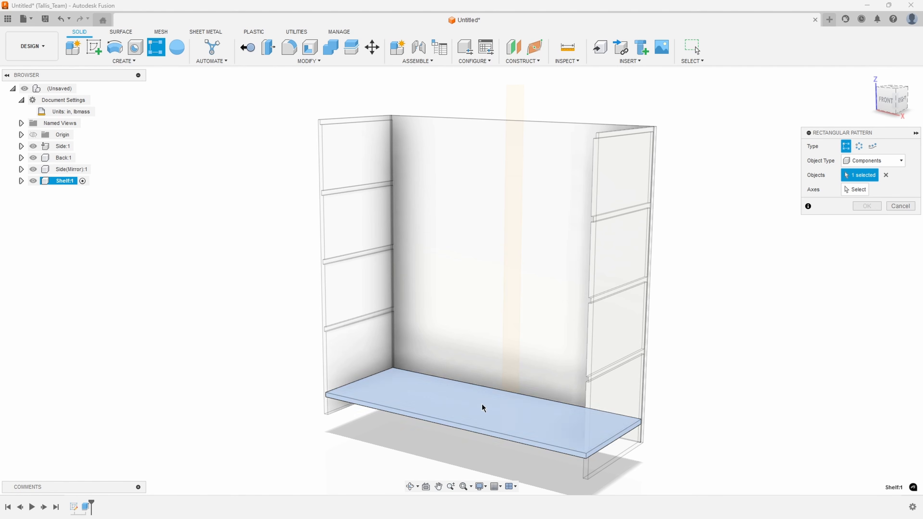
{"action": "left_click", "coordinate": [855, 190]}
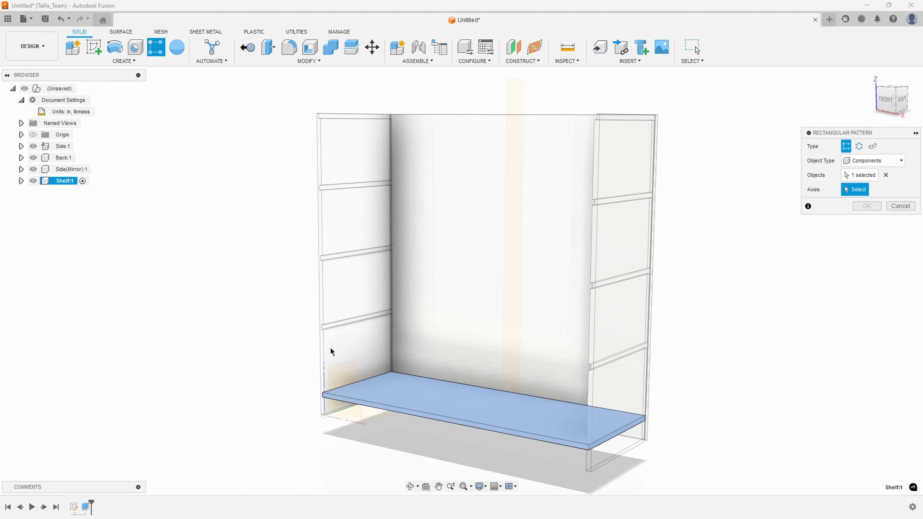
{"action": "left_click", "coordinate": [323, 343]}
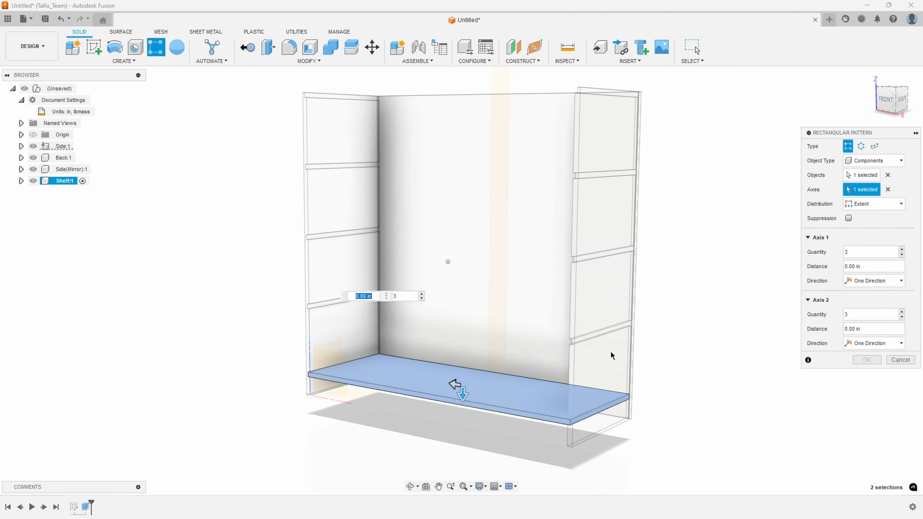
Step: Set the shelf pattern's extent distance to the parameter d14, so the copies run upward through the cabinet
{"action": "left_click_drag", "start_coordinate": [460, 392], "coordinate": [494, 308]}
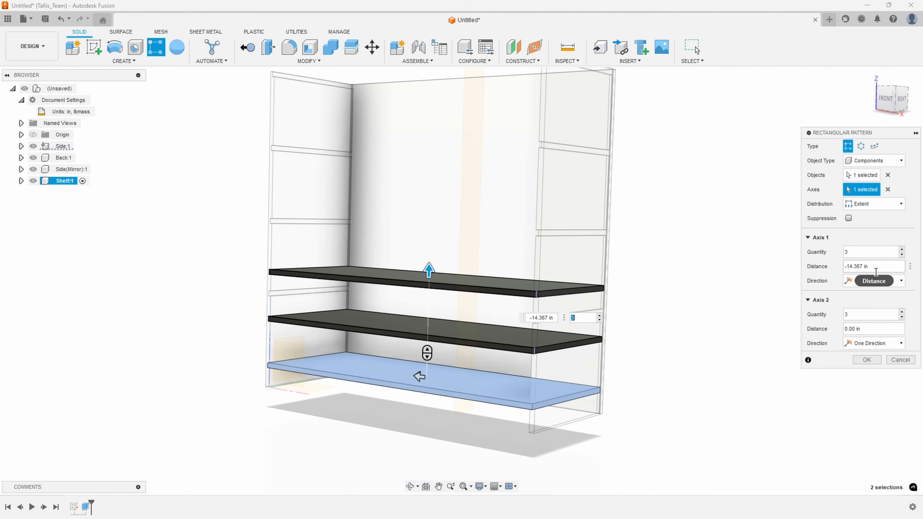
{"action": "left_click_drag", "start_coordinate": [876, 266], "coordinate": [850, 266]}
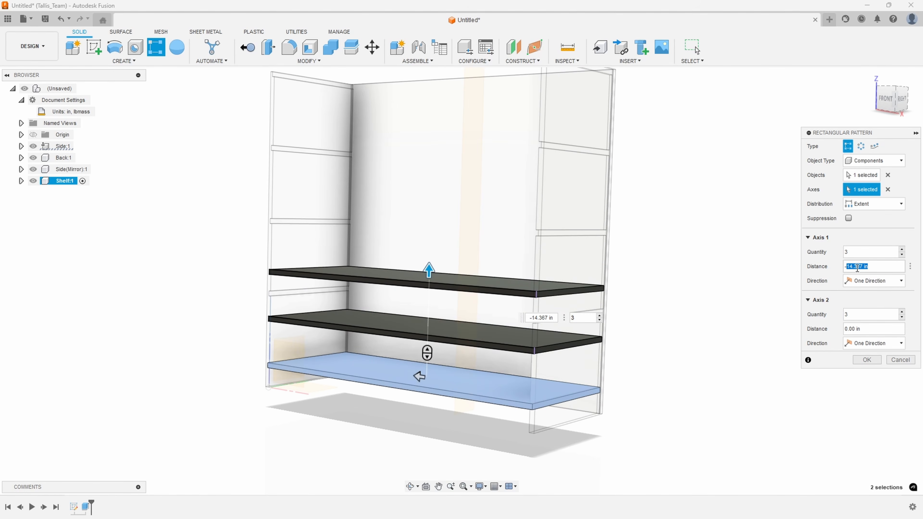
{"action": "type", "text": "-d14"}
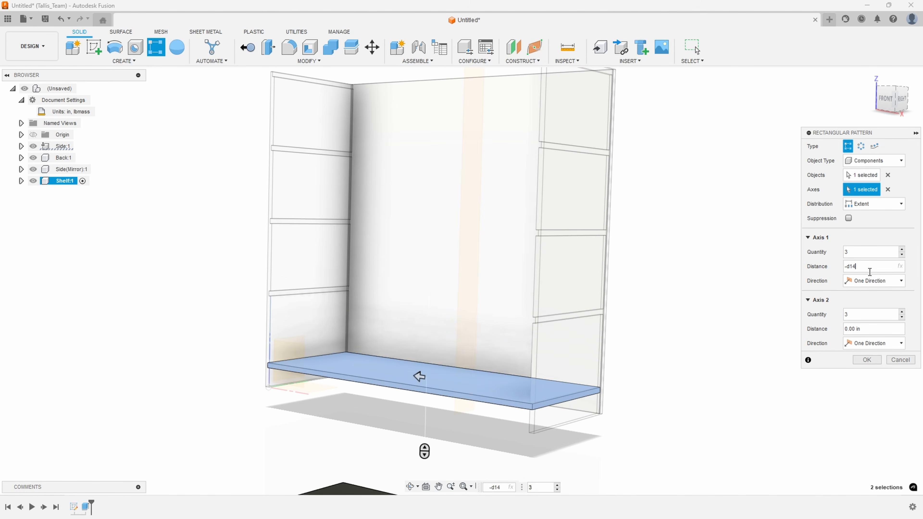
{"action": "scroll", "coordinate": [684, 355], "scroll_direction": "down", "scroll_amount": 5}
{"action": "scroll", "coordinate": [558, 280], "scroll_direction": "up", "scroll_amount": 2}
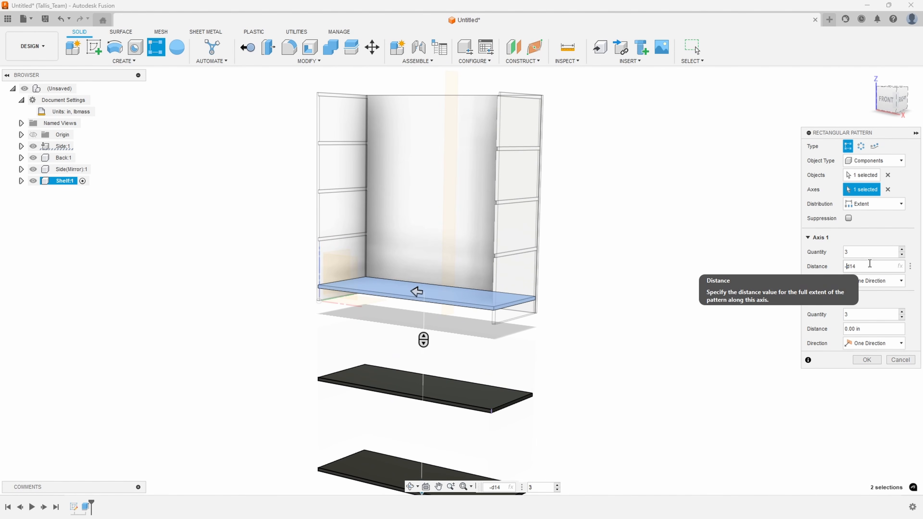
{"action": "key", "text": "BackSpace"}
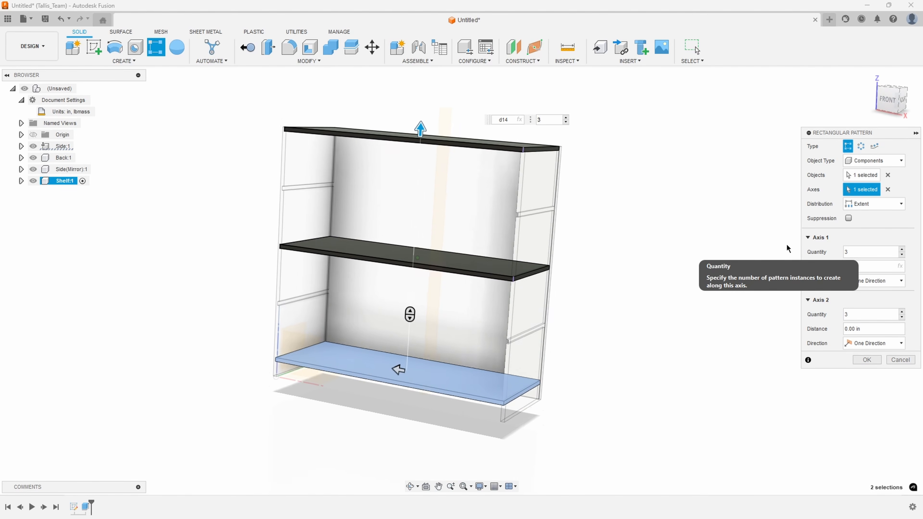
Step: Complete the shelf pattern with a quantity of 5 and activate the top-level component
{"action": "left_click", "coordinate": [902, 250]}
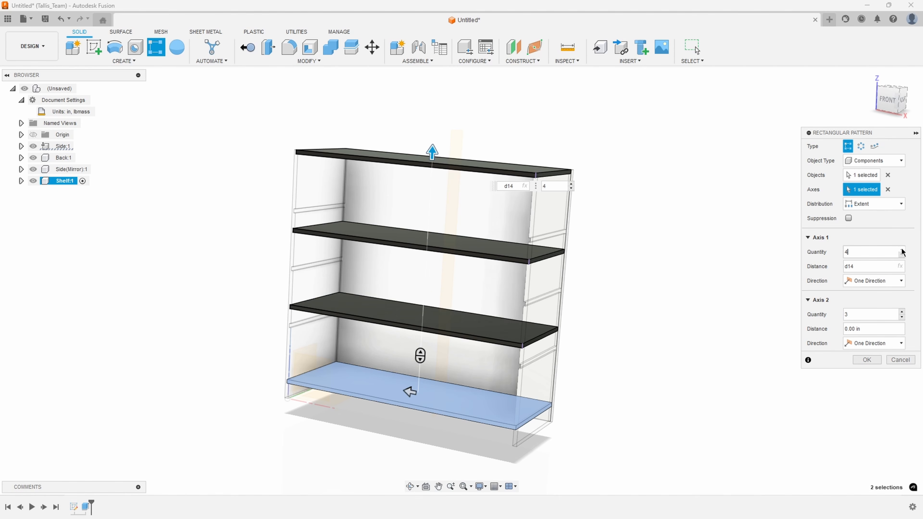
{"action": "left_click", "coordinate": [902, 250]}
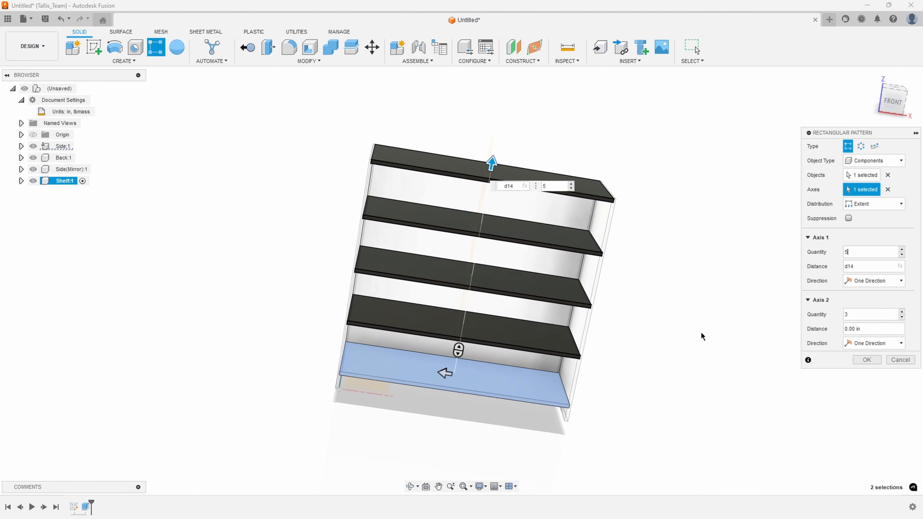
{"action": "left_click", "coordinate": [867, 359]}
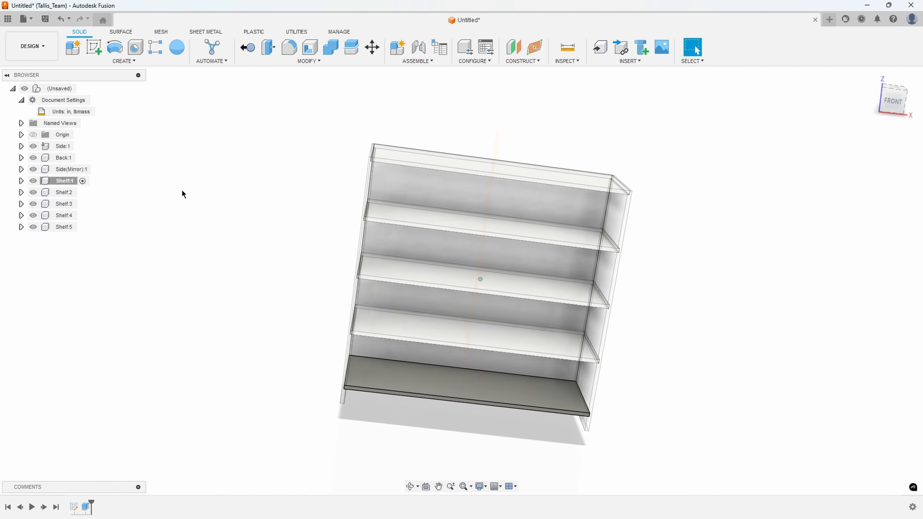
{"action": "left_click", "coordinate": [83, 88]}
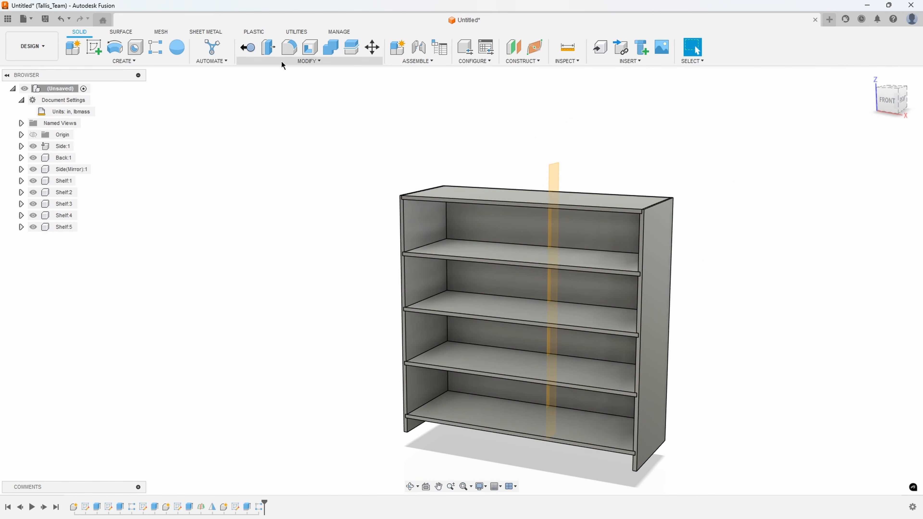
Step: Add a unitless user parameter named Num_Of_Shelves with the expression 4
{"action": "left_click", "coordinate": [282, 64]}
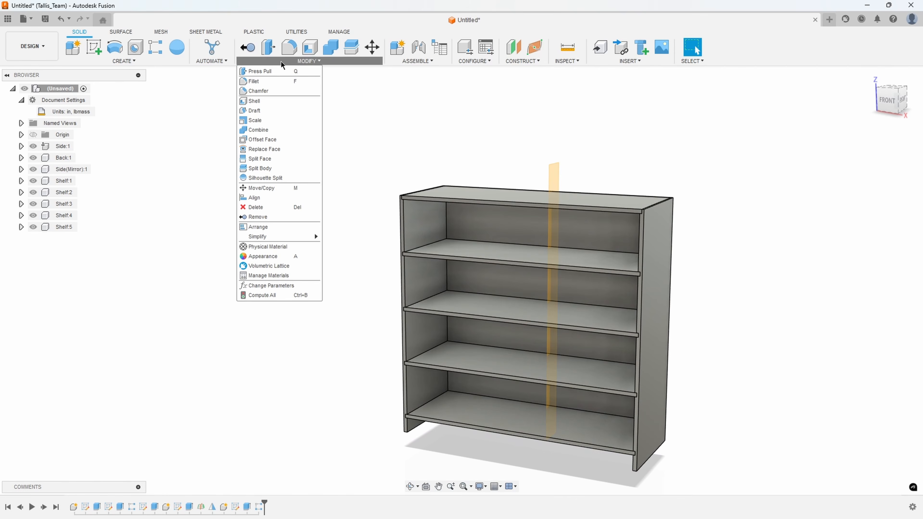
{"action": "left_click", "coordinate": [280, 285]}
{"action": "left_click", "coordinate": [596, 107]}
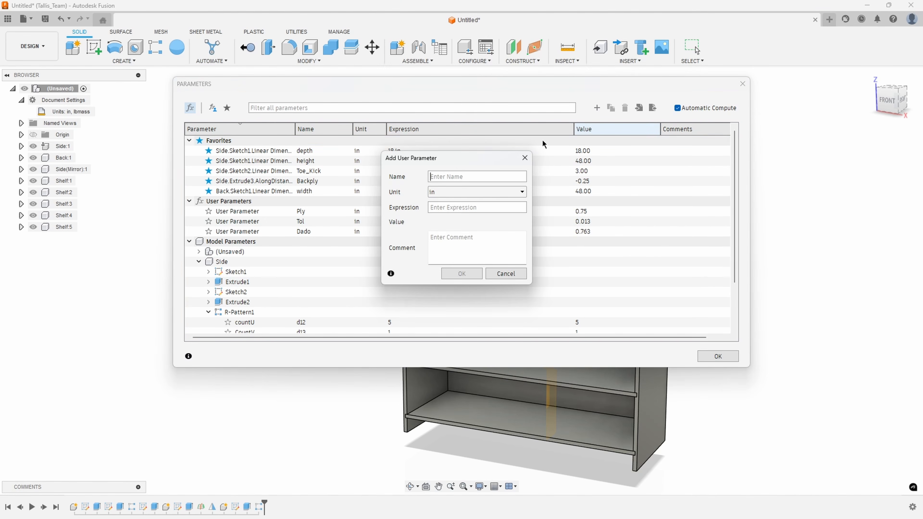
{"action": "type", "text": "Num_Of_Shelves"}
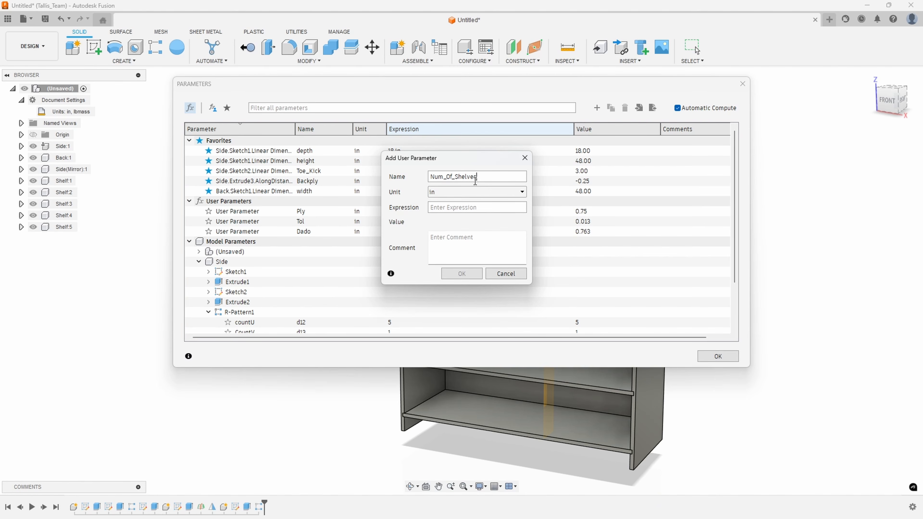
{"action": "left_click", "coordinate": [432, 194]}
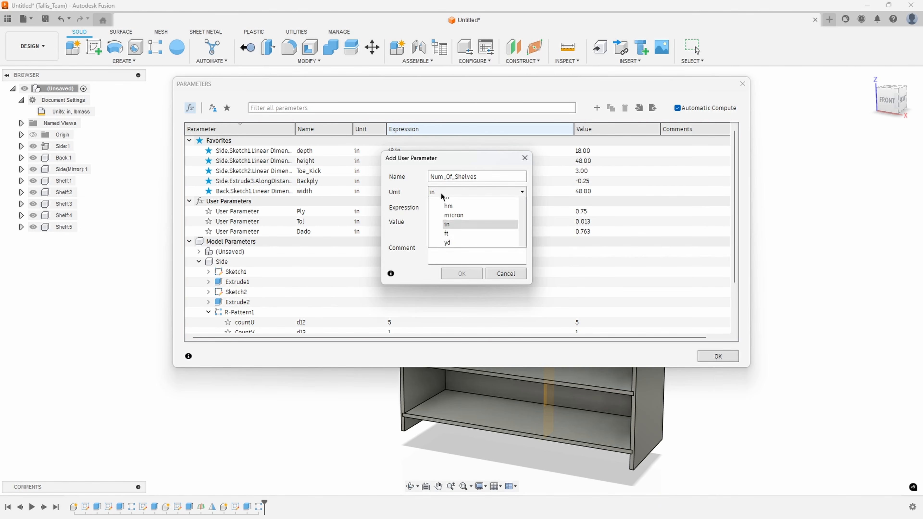
{"action": "left_click", "coordinate": [454, 202]}
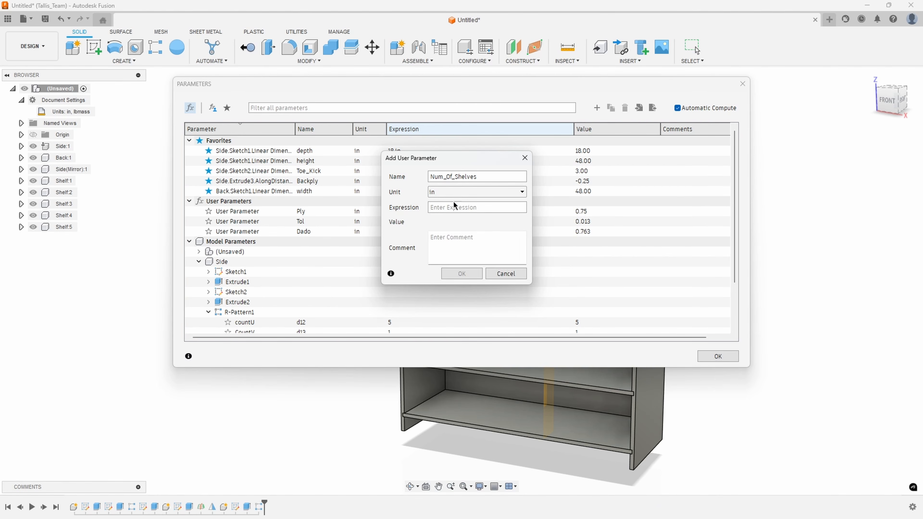
{"action": "left_click", "coordinate": [447, 211]}
{"action": "type", "text": "4"}
{"action": "left_click", "coordinate": [462, 273]}
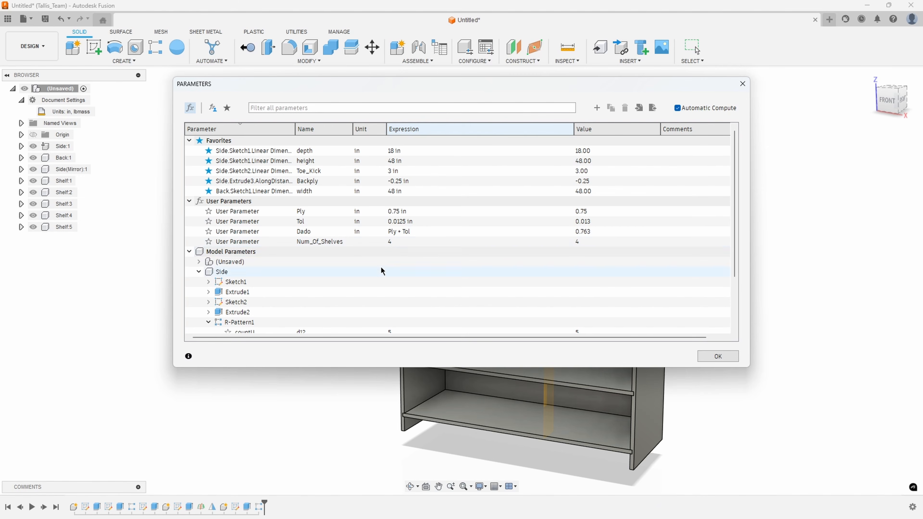
Step: Set the countU expression of the Side component's R-Pattern1 to Num_Of_Shelves
{"action": "scroll", "coordinate": [405, 246], "scroll_direction": "down", "scroll_amount": 1}
{"action": "scroll", "coordinate": [404, 243], "scroll_direction": "down", "scroll_amount": 1}
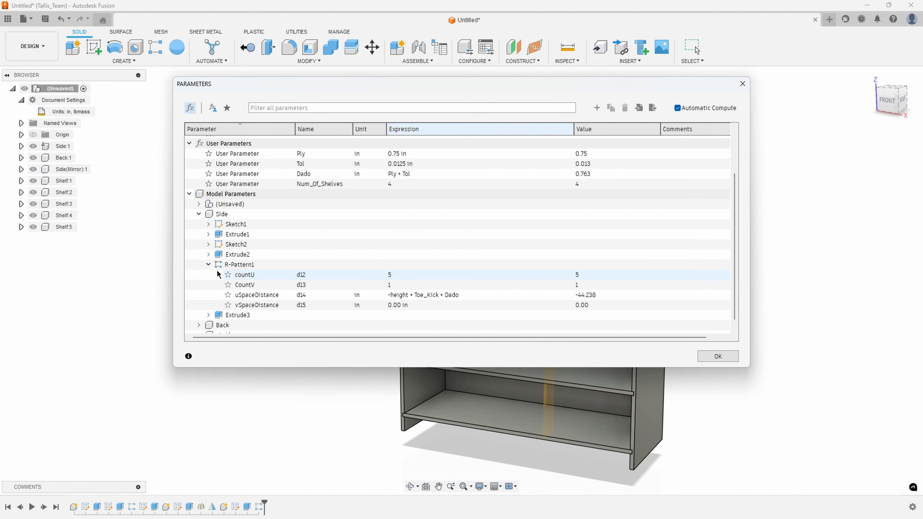
{"action": "left_click", "coordinate": [399, 275]}
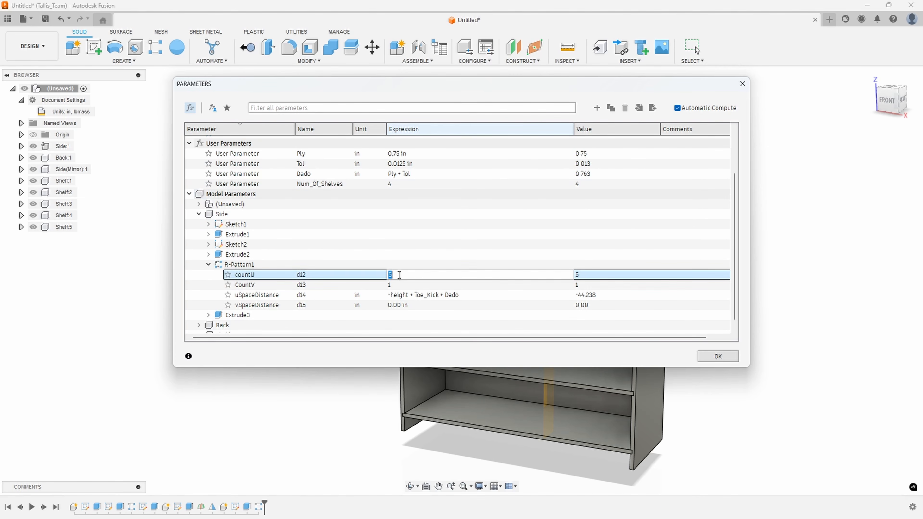
{"action": "type", "text": "N"}
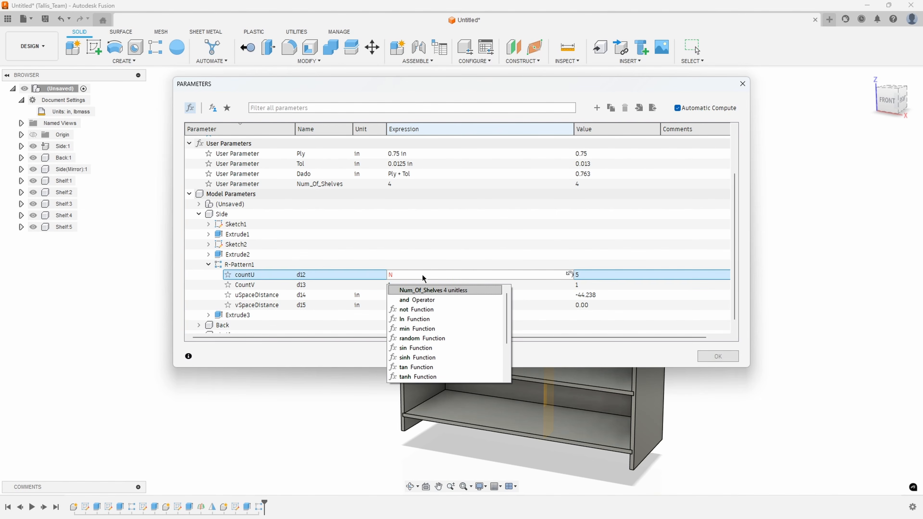
{"action": "left_click", "coordinate": [413, 290]}
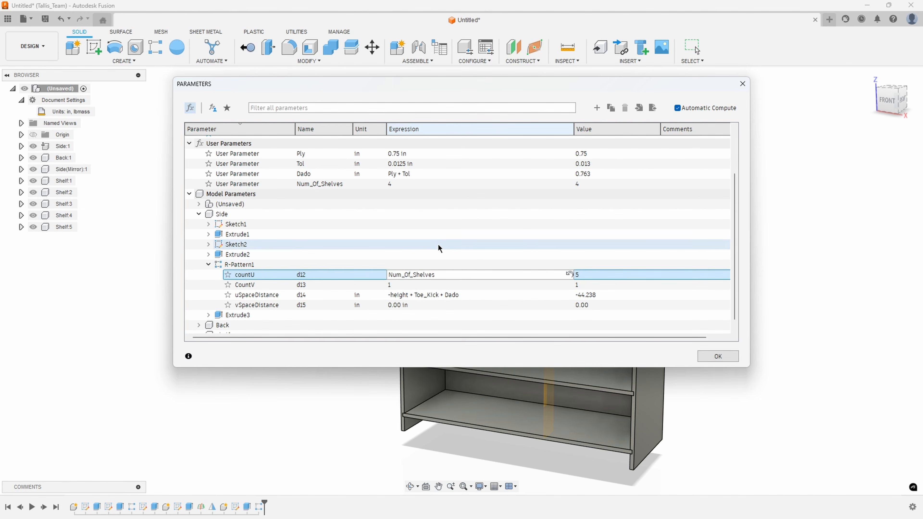
{"action": "key", "text": "Return"}
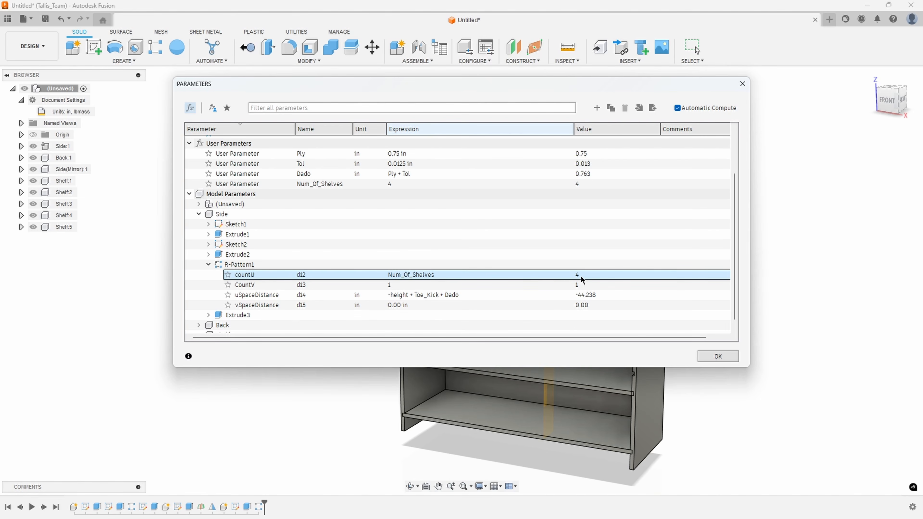
Step: Set the countU expression of the top-level shelf pattern R-Pattern1 to Num_Of_Shelves and accept the parameter changes
{"action": "left_click", "coordinate": [209, 263]}
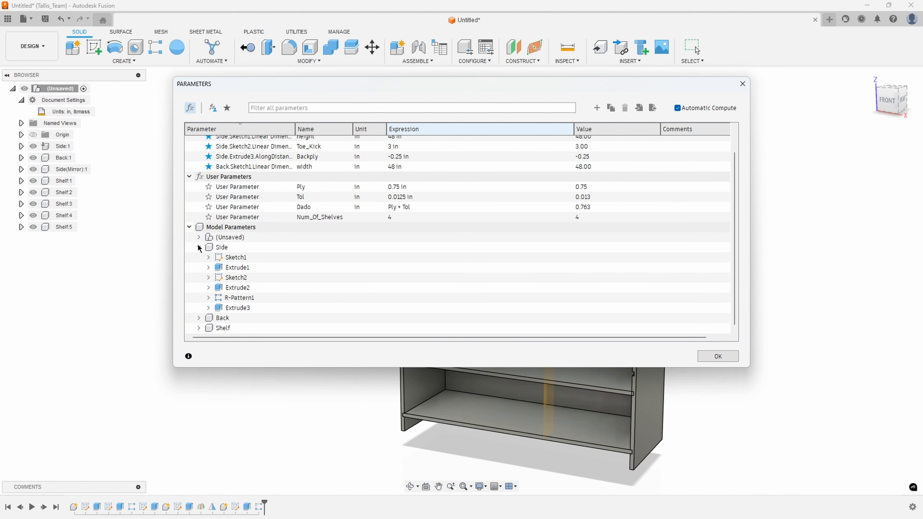
{"action": "left_click", "coordinate": [200, 263]}
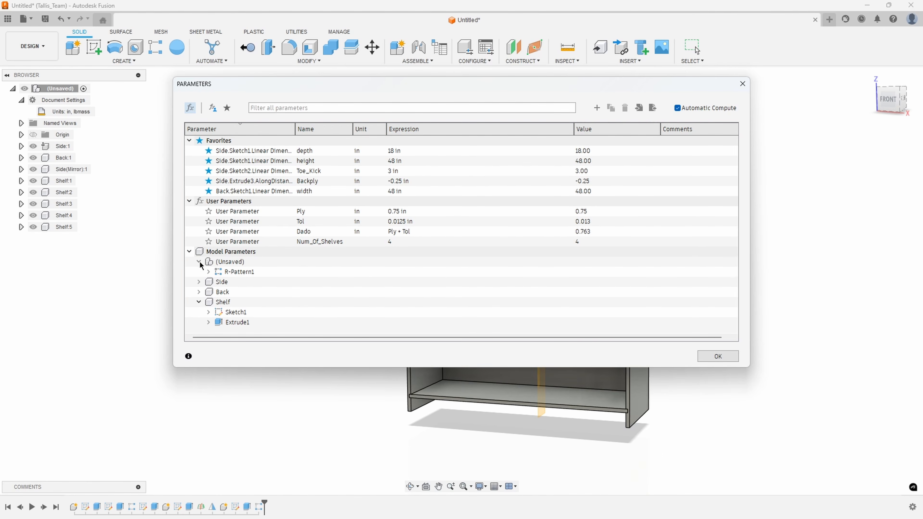
{"action": "left_click", "coordinate": [208, 272]}
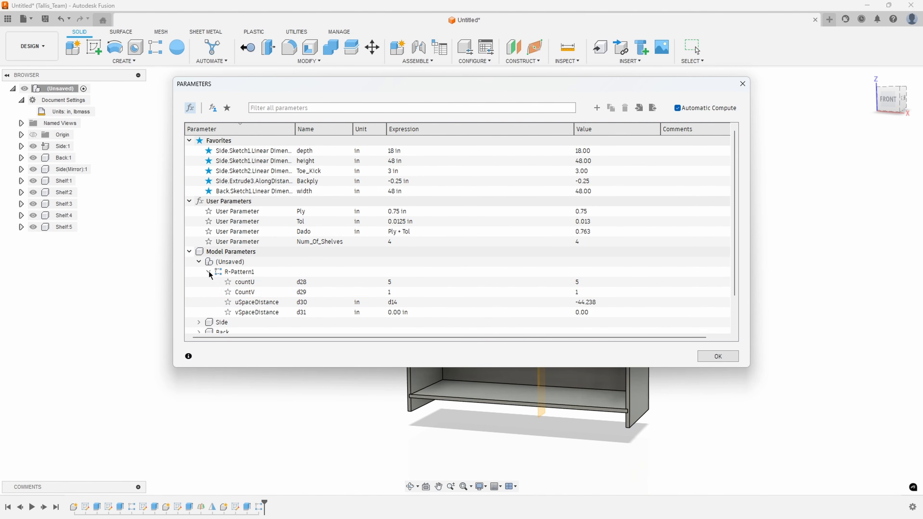
{"action": "left_click", "coordinate": [400, 283]}
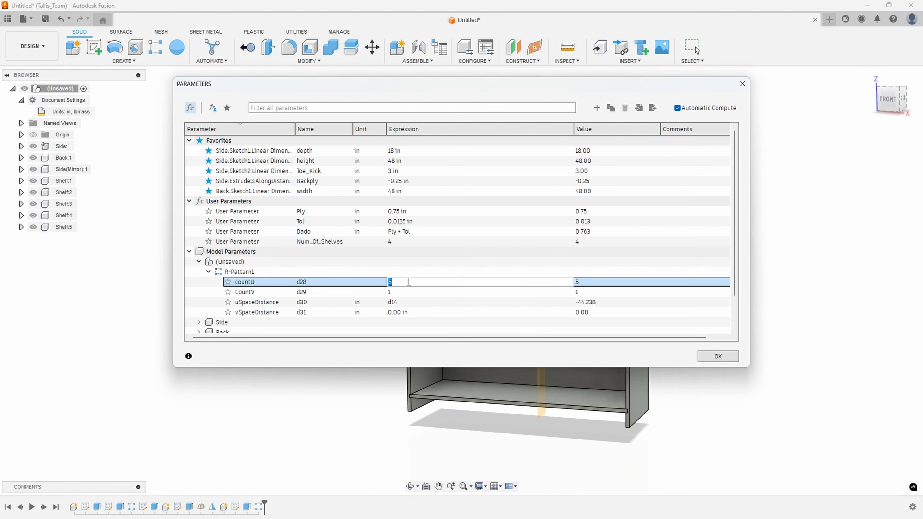
{"action": "type", "text": "N"}
{"action": "left_click", "coordinate": [409, 298]}
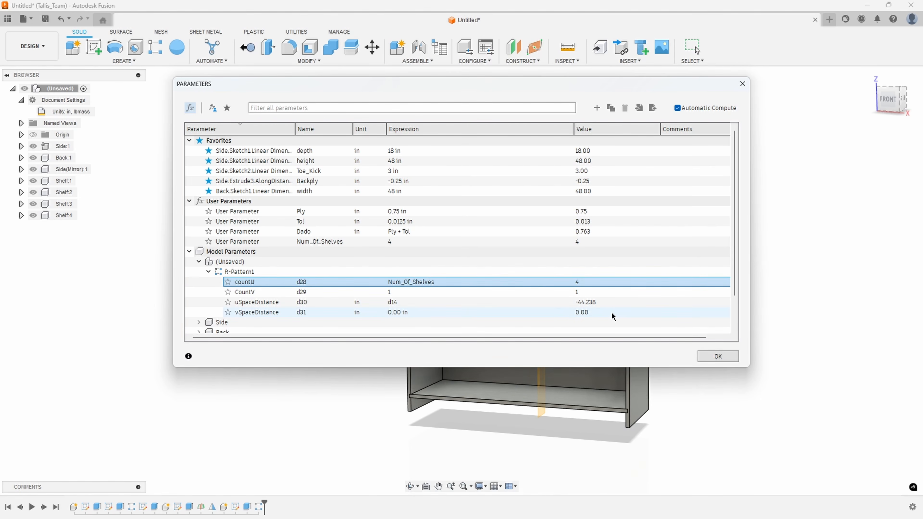
{"action": "left_click", "coordinate": [717, 356]}
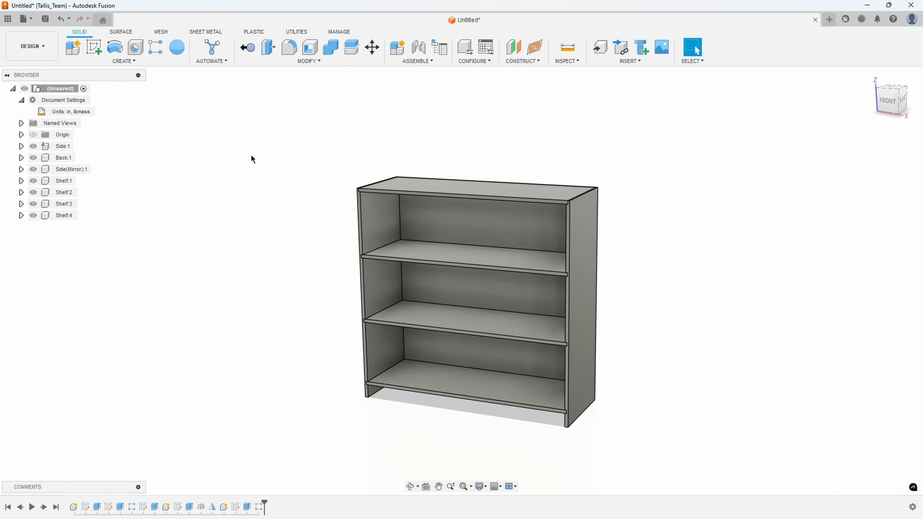
Step: Reopen the parameters with the Model Parameters group collapsed and shorten the dialog to uncover the cabinet
{"action": "left_click", "coordinate": [289, 64]}
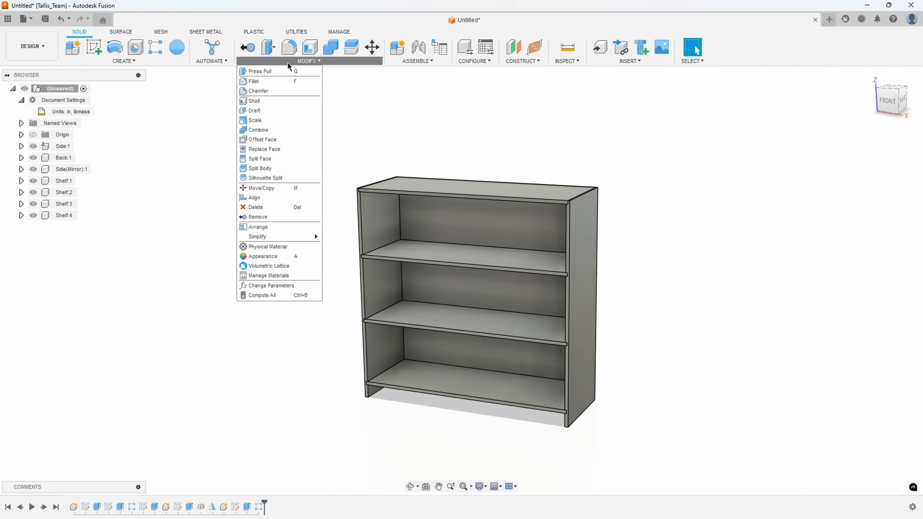
{"action": "left_click", "coordinate": [262, 285]}
{"action": "left_click", "coordinate": [208, 272]}
{"action": "left_click", "coordinate": [199, 302]}
{"action": "left_click", "coordinate": [198, 262]}
{"action": "left_click", "coordinate": [190, 251]}
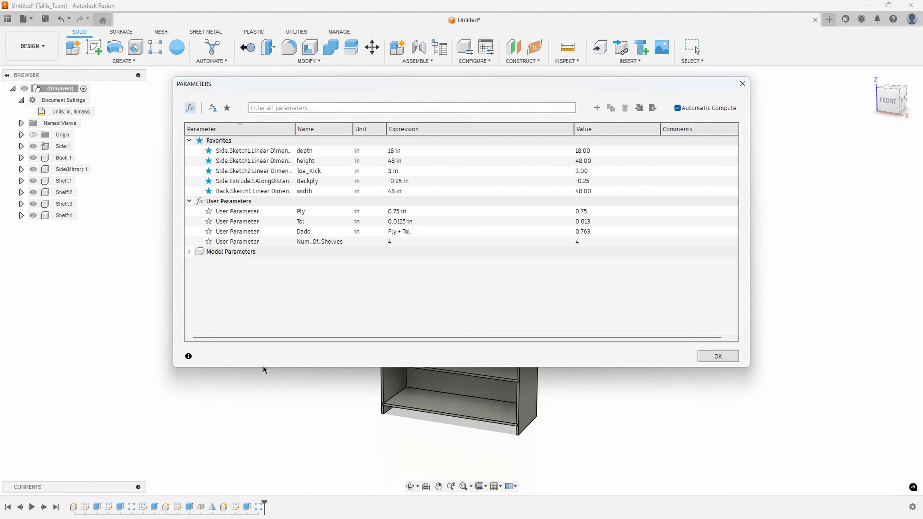
{"action": "left_click_drag", "start_coordinate": [263, 366], "coordinate": [265, 296]}
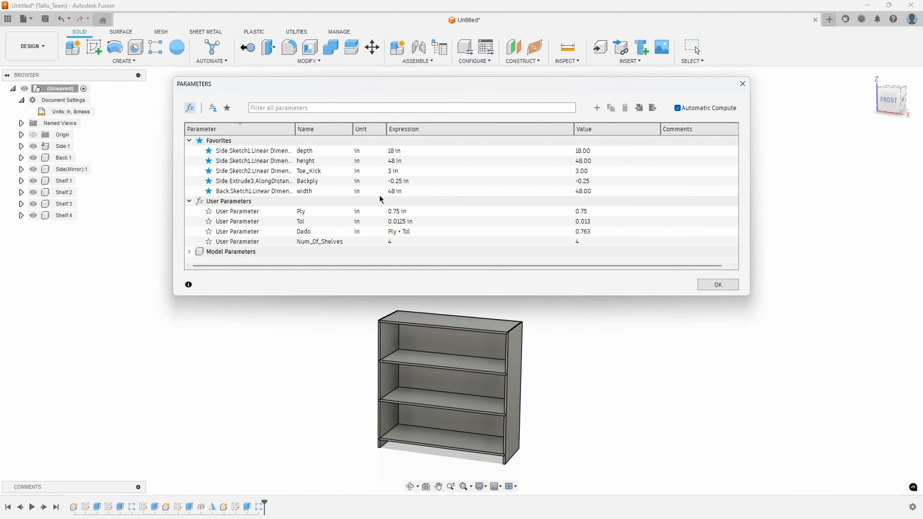
Step: Set the cabinet's depth parameter to 12 in and its height parameter to 42 in
{"action": "double_click", "coordinate": [418, 150]}
{"action": "type", "text": "1"}
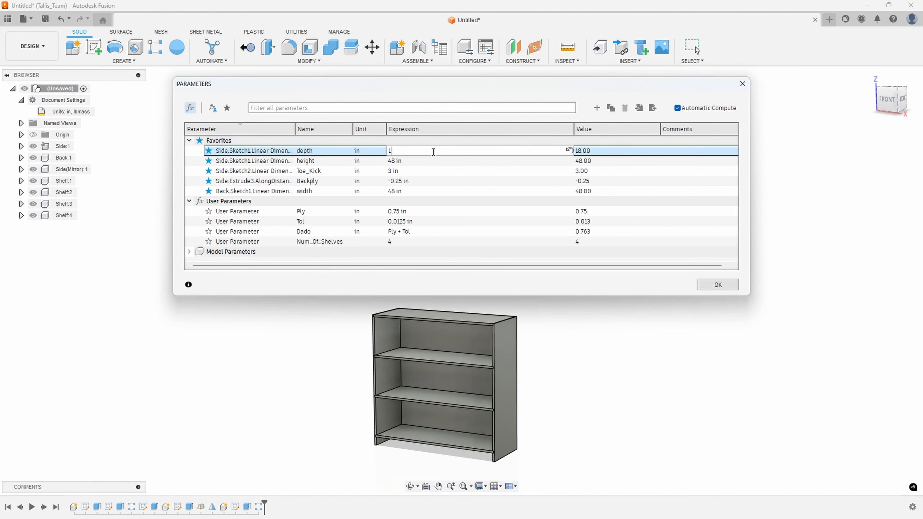
{"action": "type", "text": "2"}
{"action": "key", "text": "Return"}
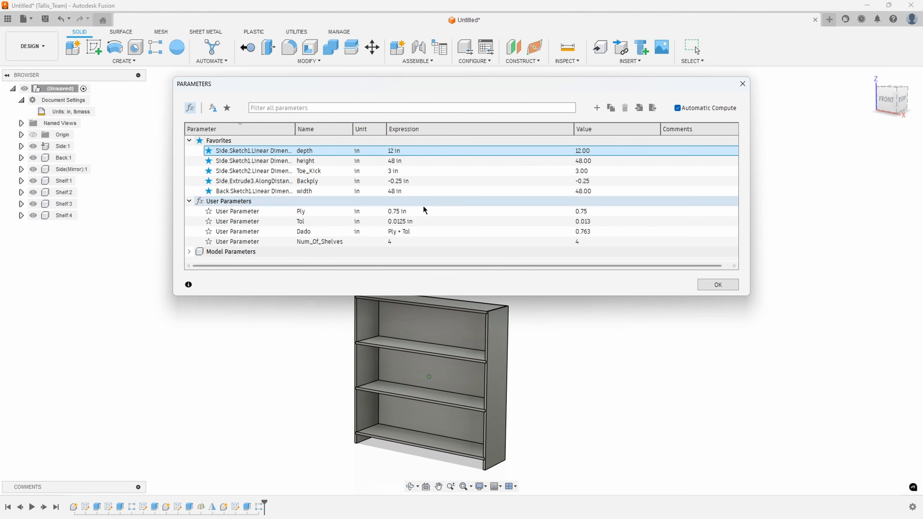
{"action": "left_click", "coordinate": [412, 161]}
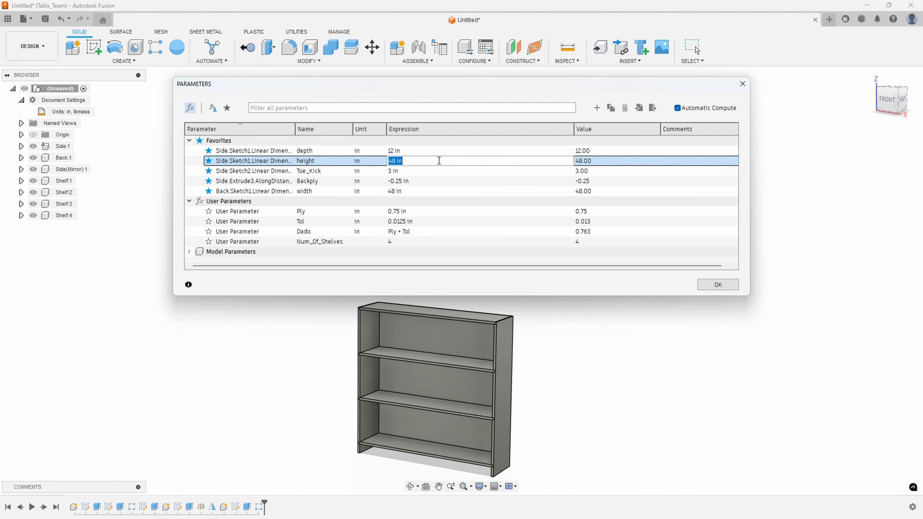
{"action": "type", "text": "42"}
{"action": "key", "text": "Return"}
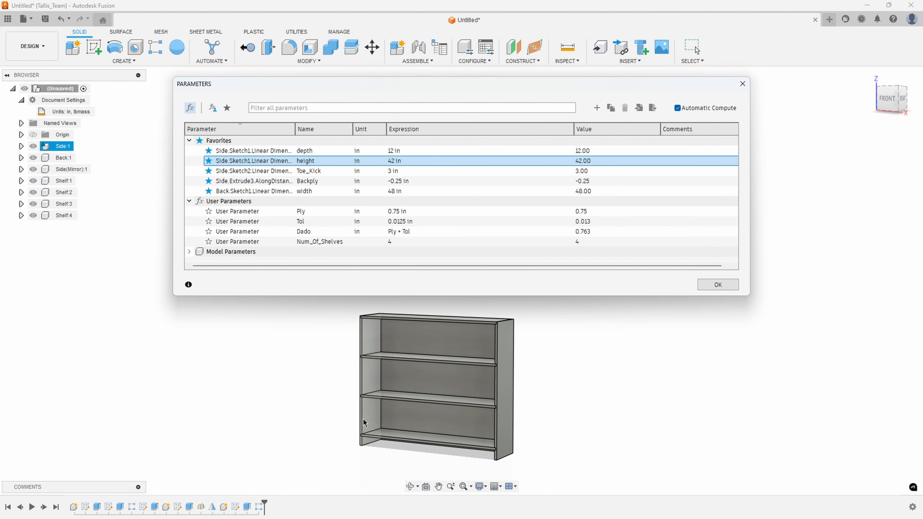
Step: Set the Toe_Kick parameter to 6 in and the Ply user parameter to 0.5 in
{"action": "left_click", "coordinate": [402, 171]}
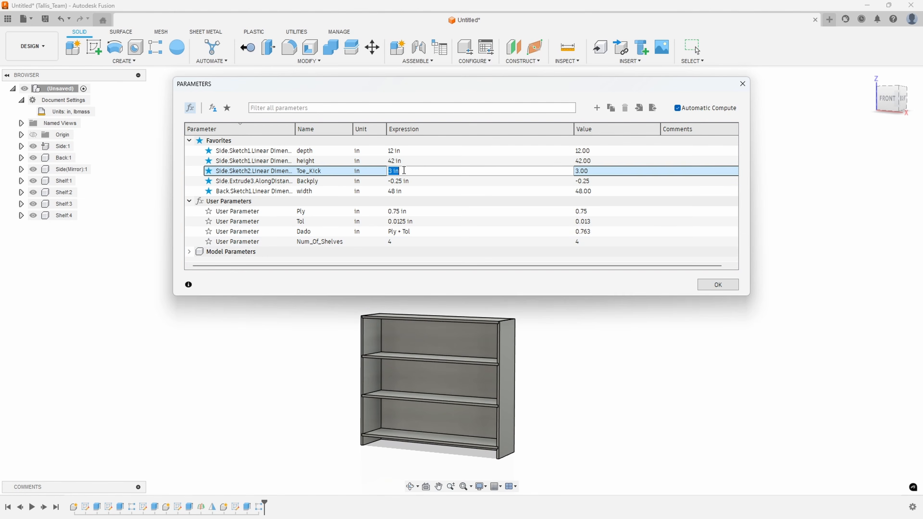
{"action": "type", "text": "6"}
{"action": "key", "text": "Return"}
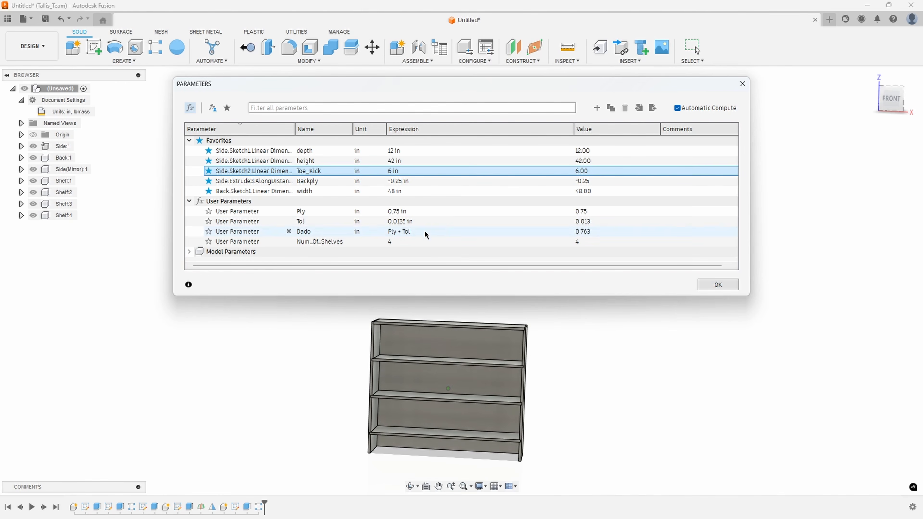
{"action": "left_click", "coordinate": [413, 211]}
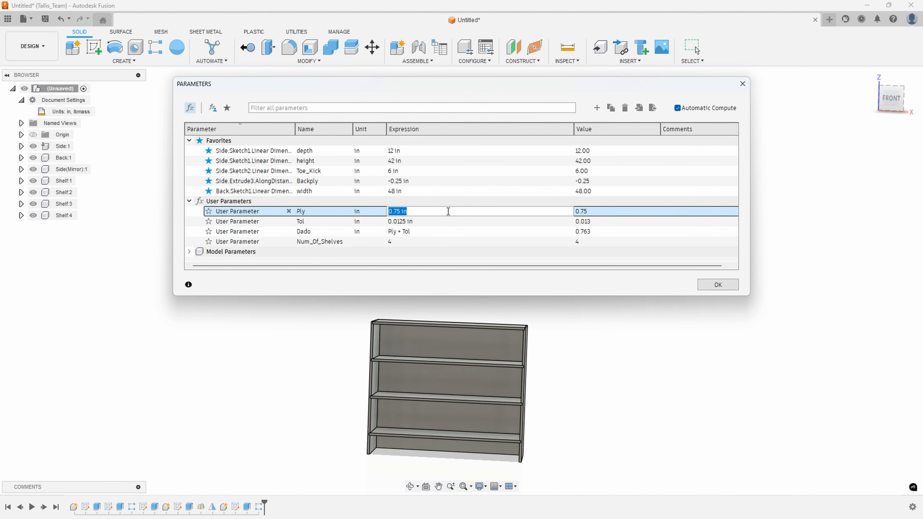
{"action": "type", "text": "5"}
{"action": "key", "text": "Return"}
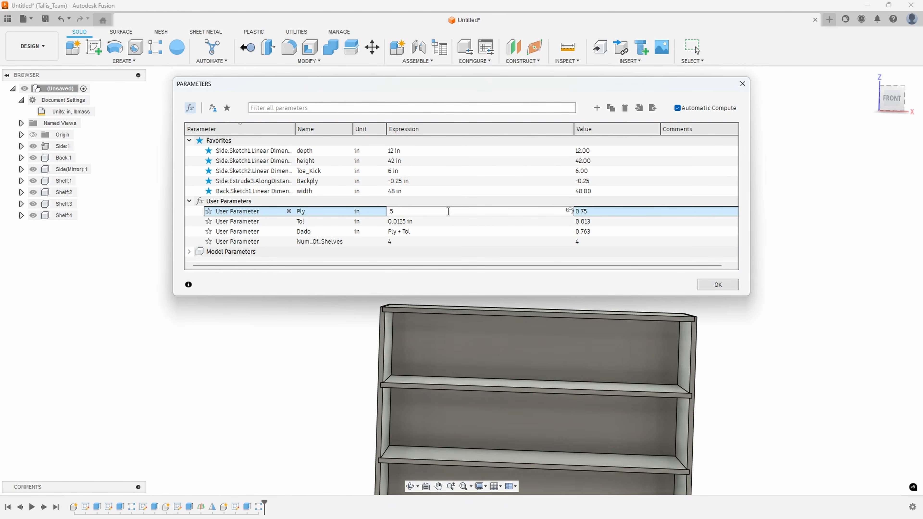
Step: Set the Tol user parameter to 0.125 in and check the gap at the shelf's dado joint
{"action": "scroll", "coordinate": [302, 318], "scroll_direction": "up", "scroll_amount": 5}
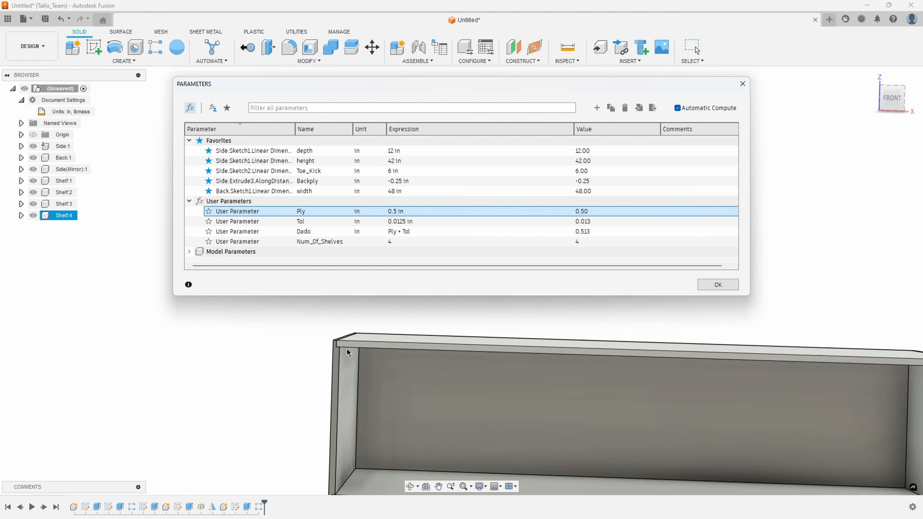
{"action": "scroll", "coordinate": [364, 378], "scroll_direction": "up", "scroll_amount": 5}
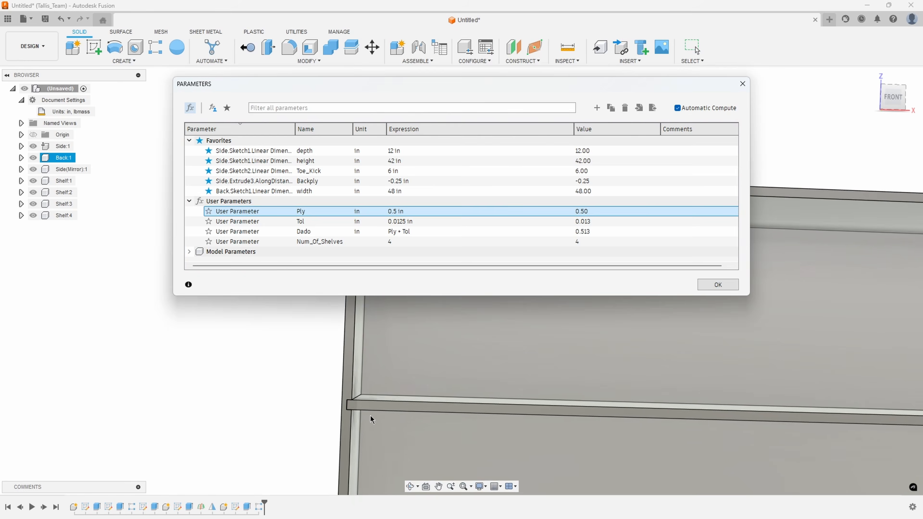
{"action": "scroll", "coordinate": [368, 397], "scroll_direction": "up", "scroll_amount": 5}
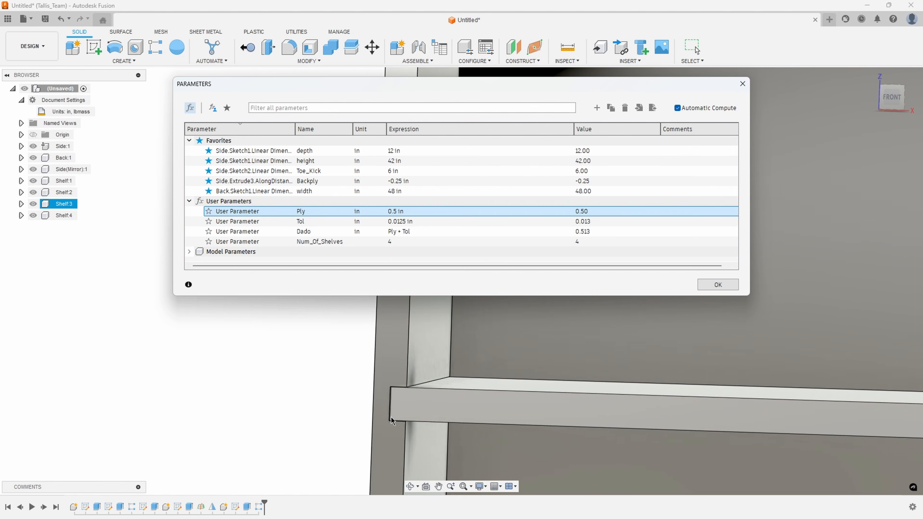
{"action": "left_click", "coordinate": [417, 221]}
{"action": "left_click", "coordinate": [413, 220]}
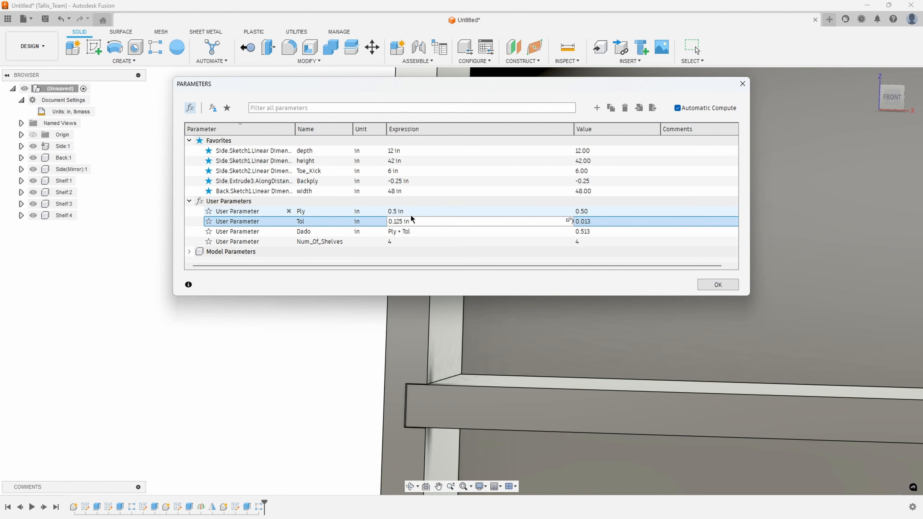
{"action": "key", "text": "Return"}
{"action": "middle_click_drag", "start_coordinate": [461, 427], "coordinate": [305, 371], "text": "shift"}
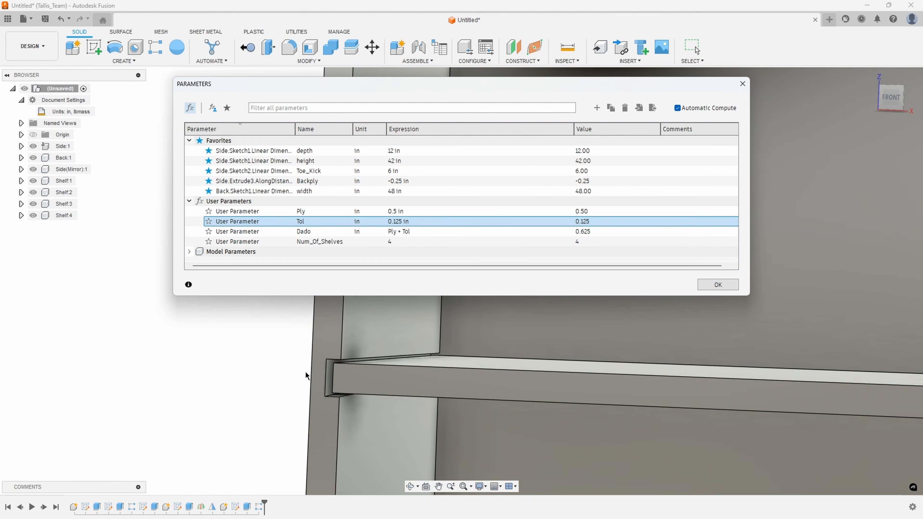
Step: Set the Tol user parameter back to 0.0125 in
{"action": "left_click", "coordinate": [392, 227]}
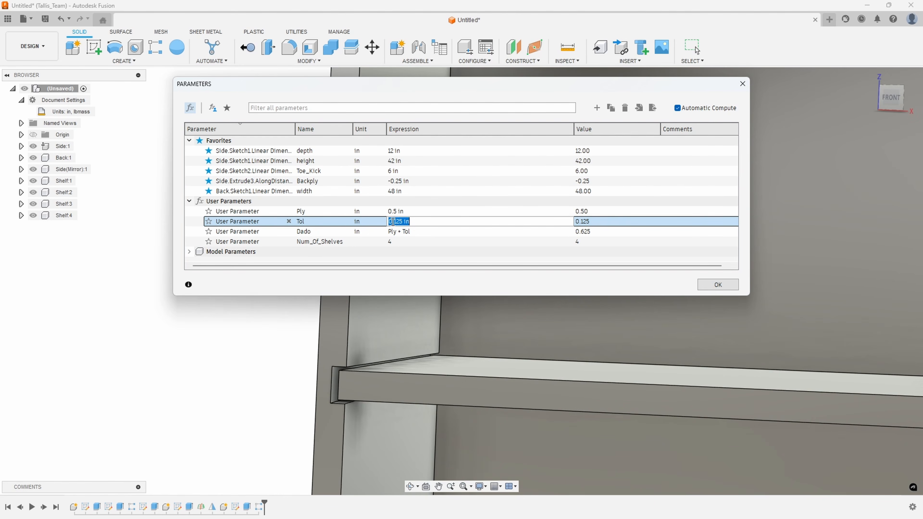
{"action": "type", "text": "0"}
{"action": "key", "text": "Return"}
Step: Set the cabinet's width parameter to 18 in and inspect the narrowed cabinet
{"action": "scroll", "coordinate": [417, 220], "scroll_direction": "down", "scroll_amount": 10}
{"action": "scroll", "coordinate": [398, 342], "scroll_direction": "down", "scroll_amount": 3}
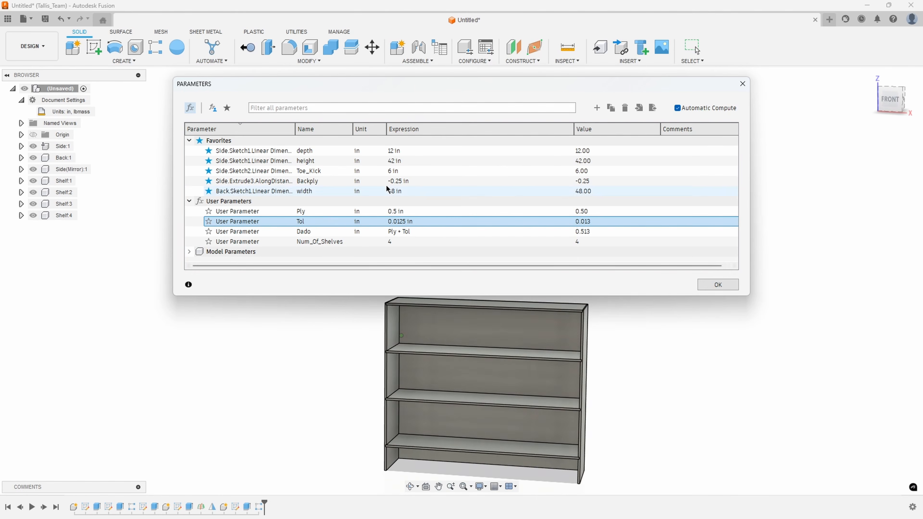
{"action": "left_click", "coordinate": [414, 191]}
{"action": "type", "text": "18"}
{"action": "key", "text": "Return"}
{"action": "middle_click_drag", "start_coordinate": [479, 385], "coordinate": [566, 383], "text": "shift"}
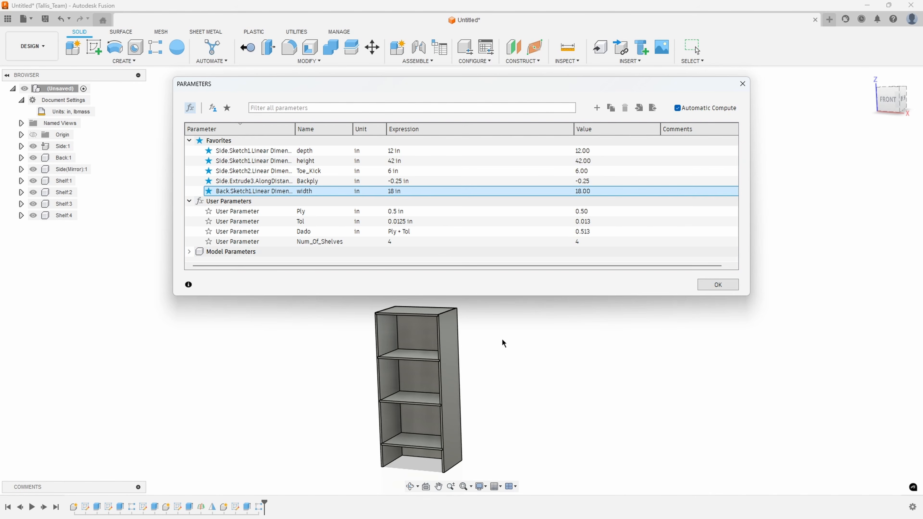
Step: Examine the resized cabinet's shelves, dado joints and toe kick, and open the Tol parameter's expression for editing
{"action": "left_click", "coordinate": [484, 363]}
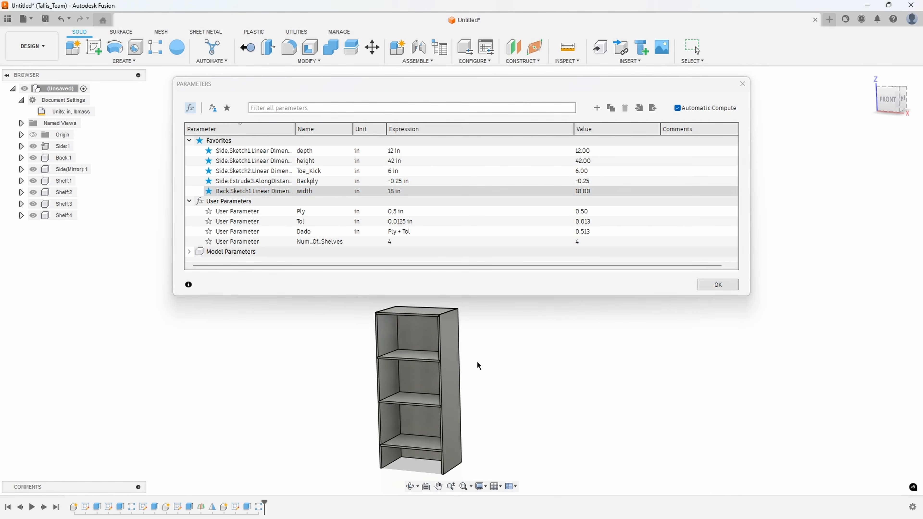
{"action": "scroll", "coordinate": [340, 391], "scroll_direction": "up", "scroll_amount": 5}
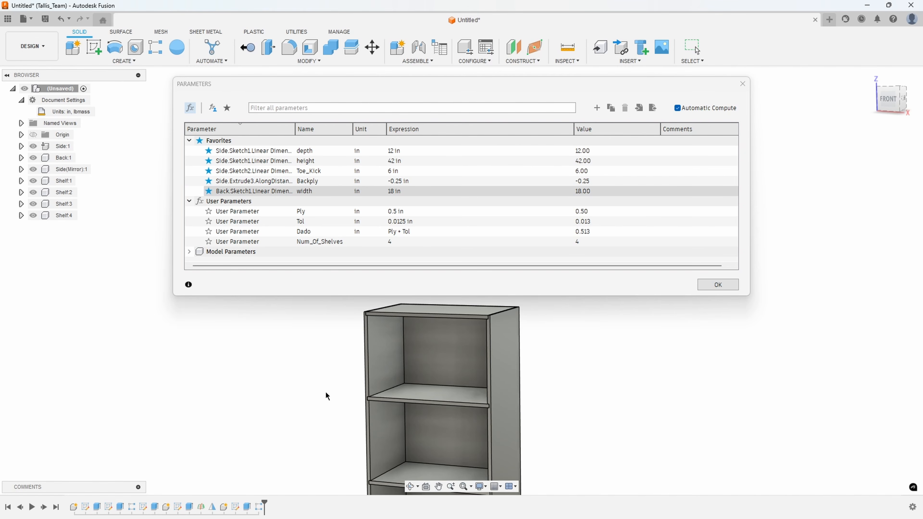
{"action": "scroll", "coordinate": [339, 393], "scroll_direction": "up", "scroll_amount": 6}
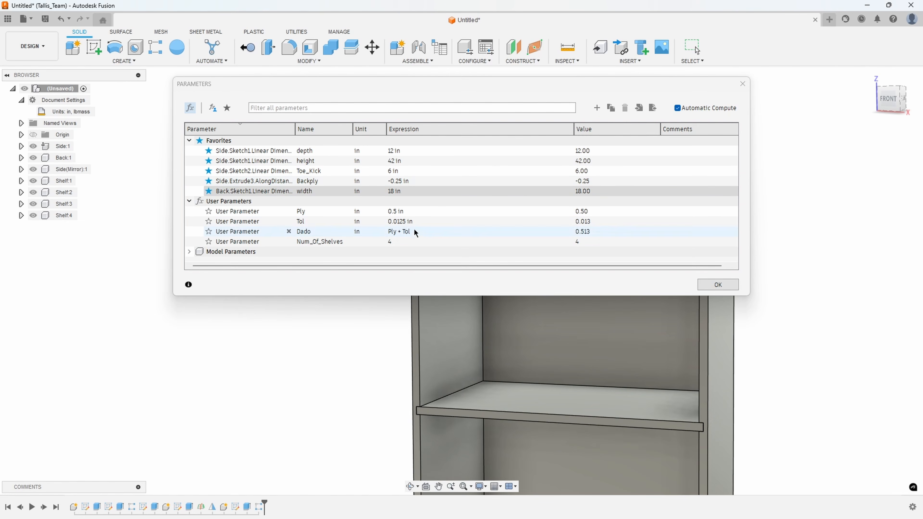
{"action": "left_click", "coordinate": [398, 221]}
{"action": "left_click", "coordinate": [398, 221]}
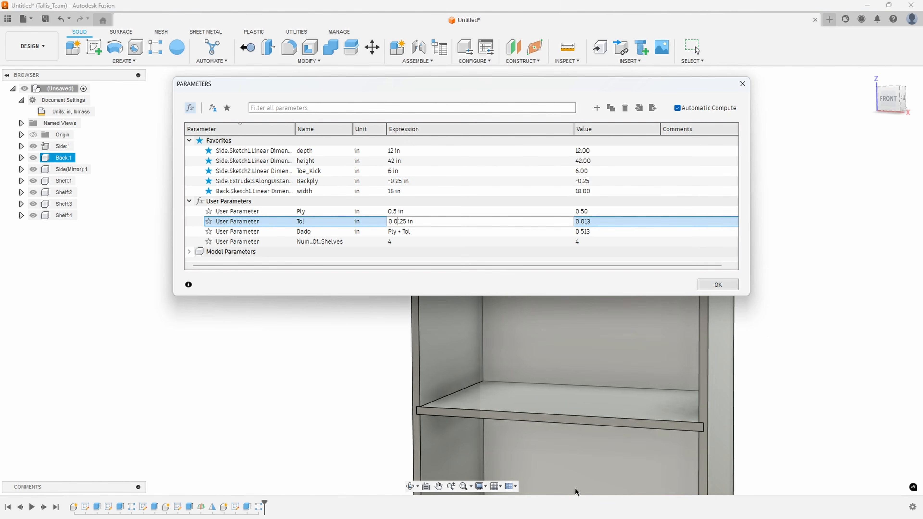
{"action": "scroll", "coordinate": [473, 349], "scroll_direction": "down", "scroll_amount": 3}
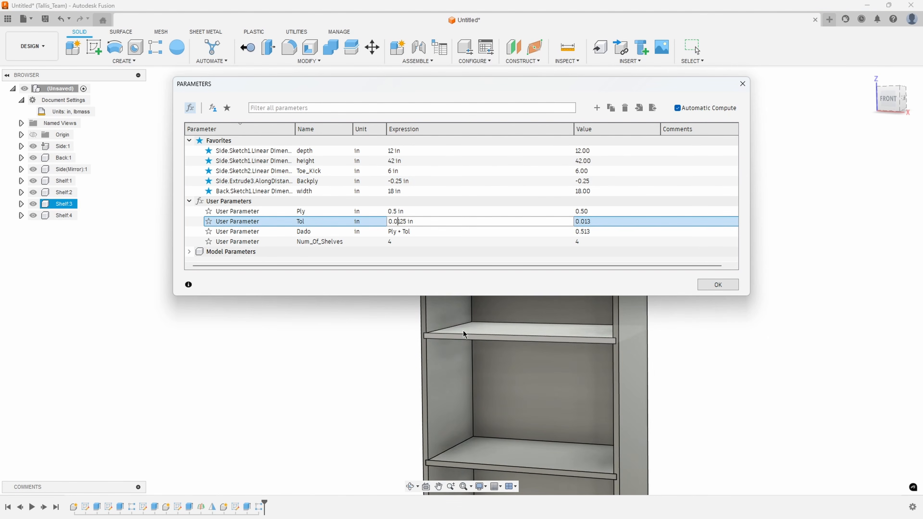
{"action": "middle_click_drag", "start_coordinate": [387, 487], "coordinate": [350, 469]}
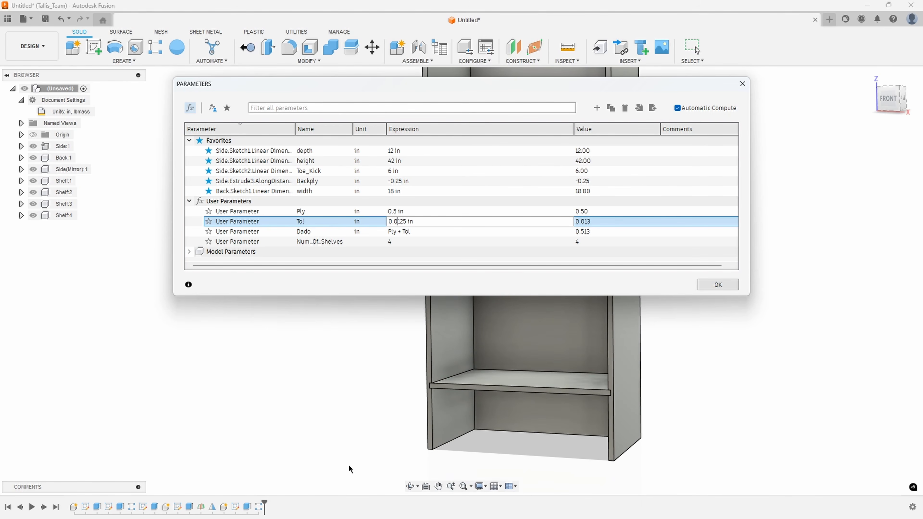